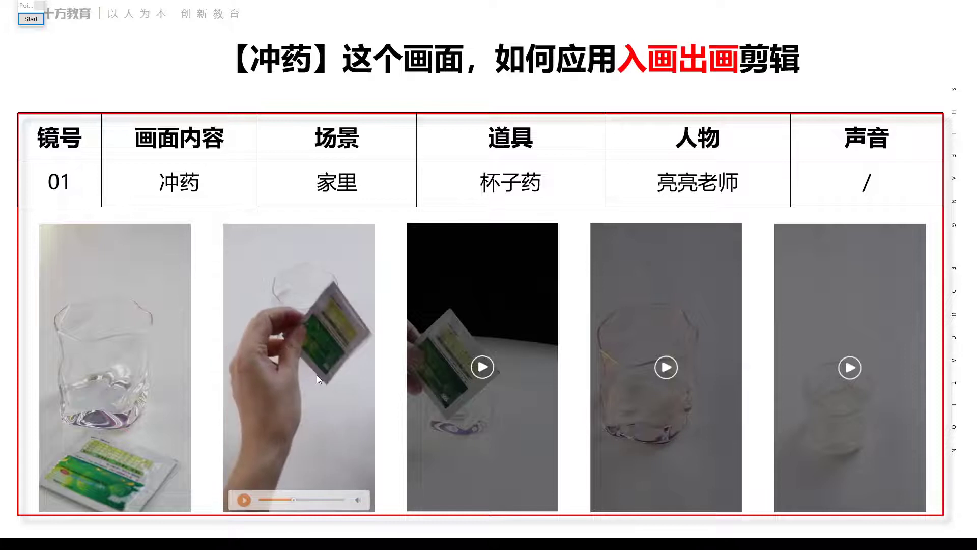
# - Play the sample shots in the 冲药 storyboard slide, from the packet pickup through the last glass shot
pyautogui.click(315, 399)
pyautogui.click(494, 362)
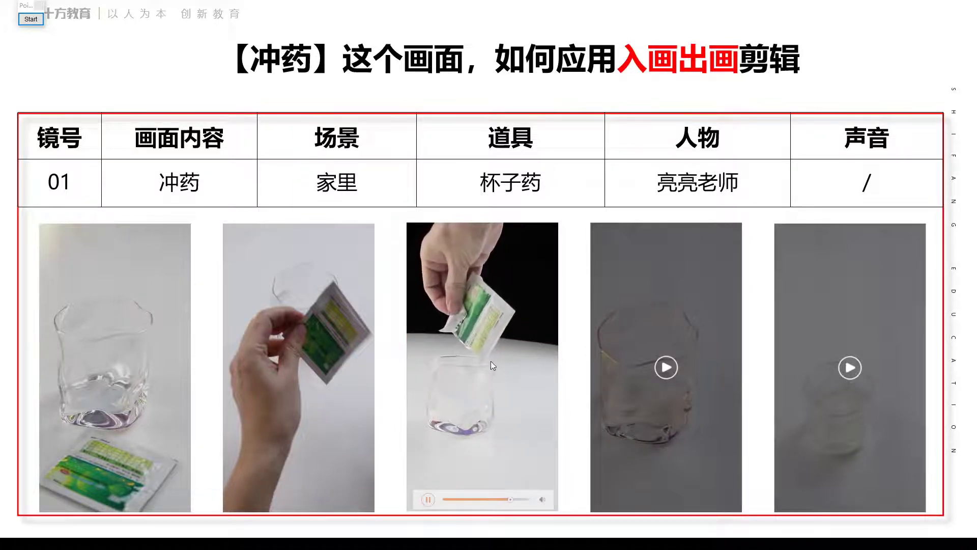
pyautogui.click(671, 371)
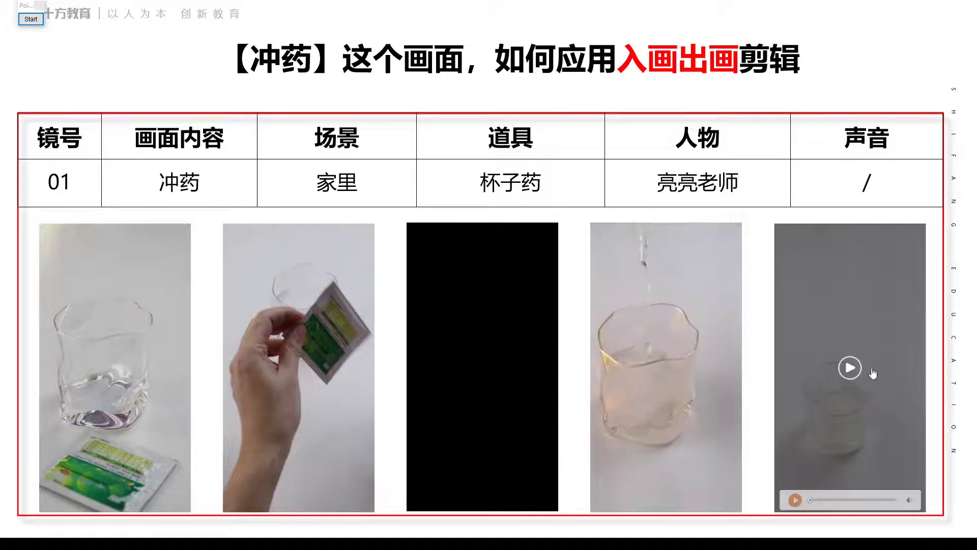
pyautogui.click(849, 367)
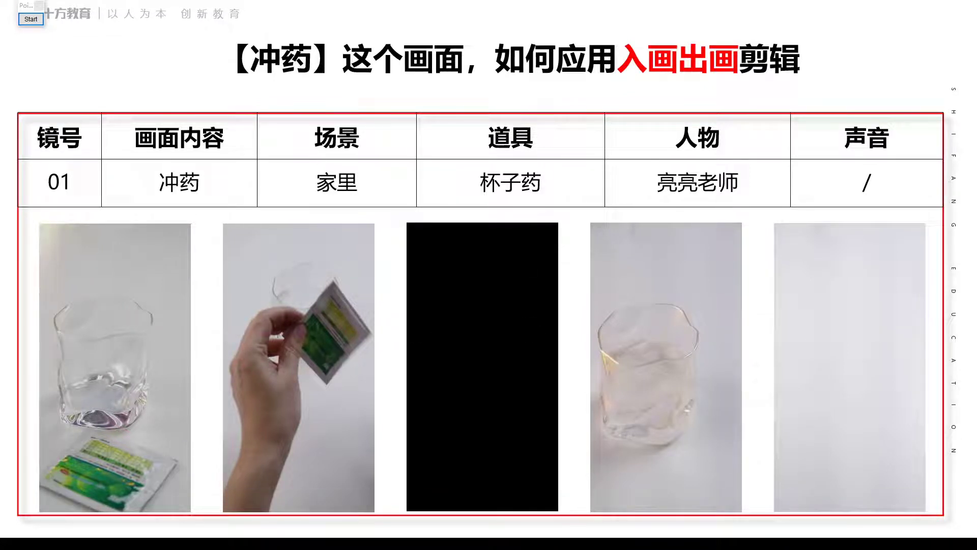
# - Switch to Premiere Pro, open the 冲药案例素材 bin and place 01.mp4 on track V1 at the start of the sequence
pyautogui.hotkey('alt', 'Tab')
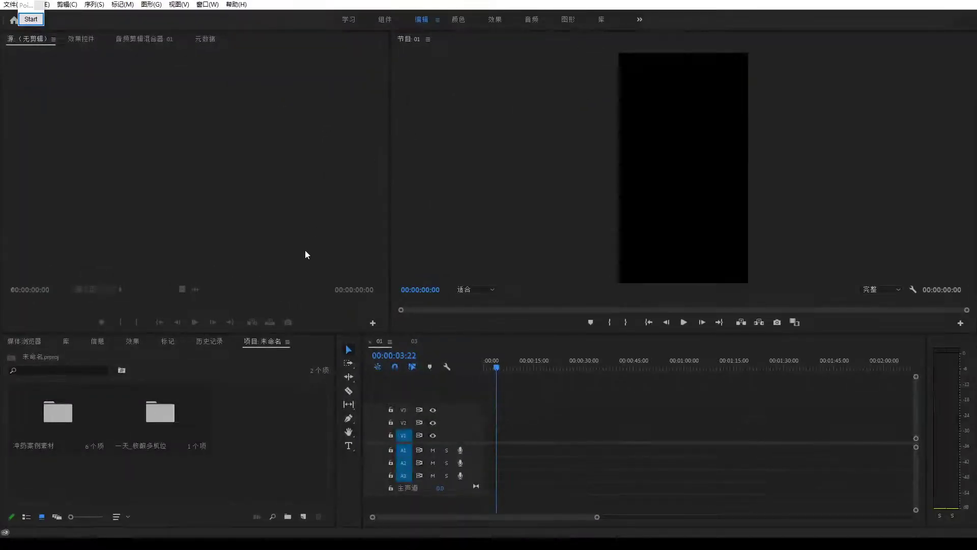
pyautogui.doubleClick(94, 403)
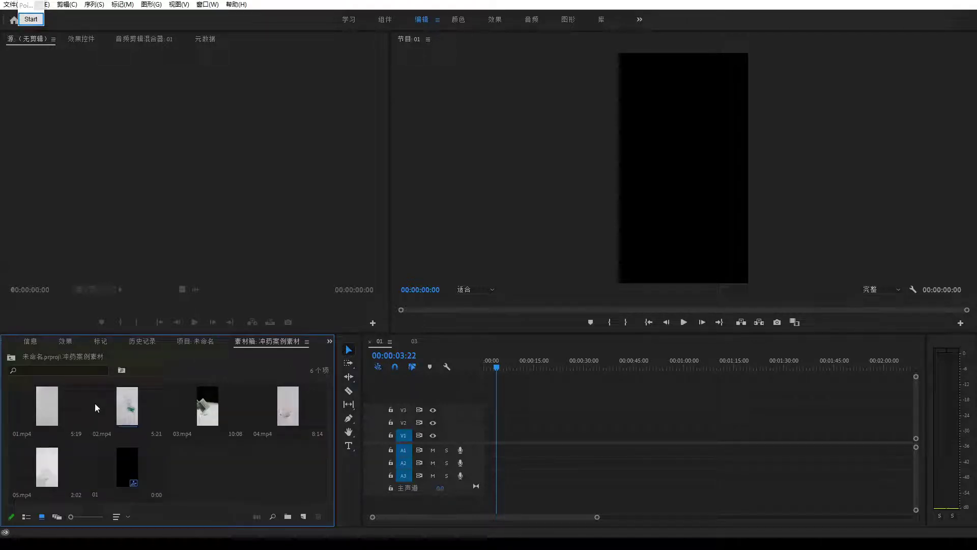
pyautogui.moveTo(529, 362); pyautogui.dragTo(426, 364)
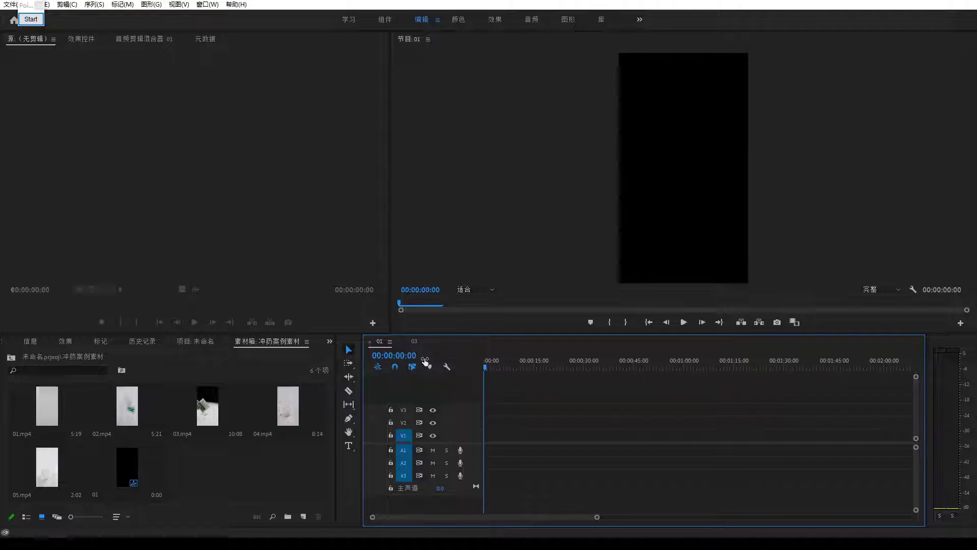
pyautogui.moveTo(51, 410); pyautogui.dragTo(528, 435)
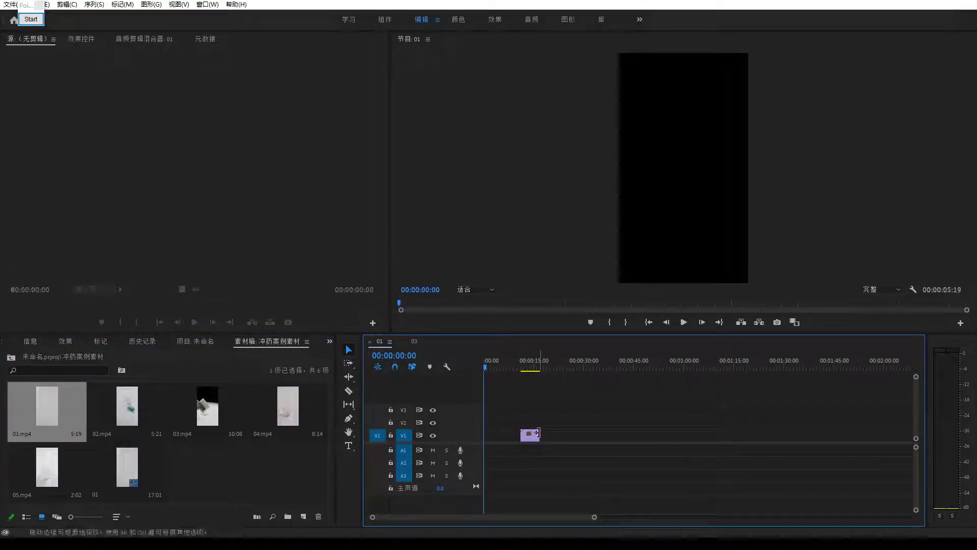
pyautogui.moveTo(530, 436); pyautogui.dragTo(486, 441)
pyautogui.press('=')
pyautogui.press('=')
pyautogui.press('=')
pyautogui.moveTo(488, 369); pyautogui.dragTo(469, 381)
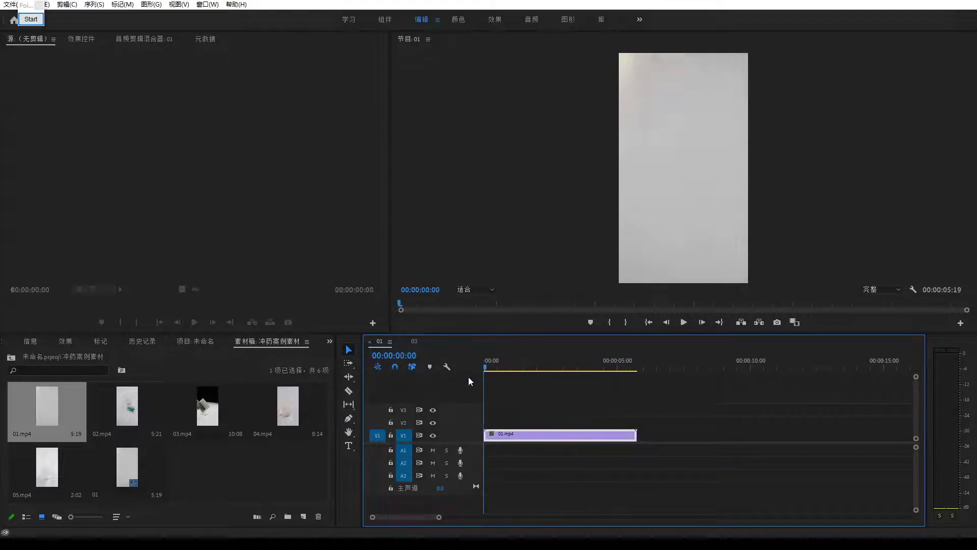
# - Play 01.mp4 and position the playhead at 00:00:01:17, where the object enters the frame
pyautogui.press('space')
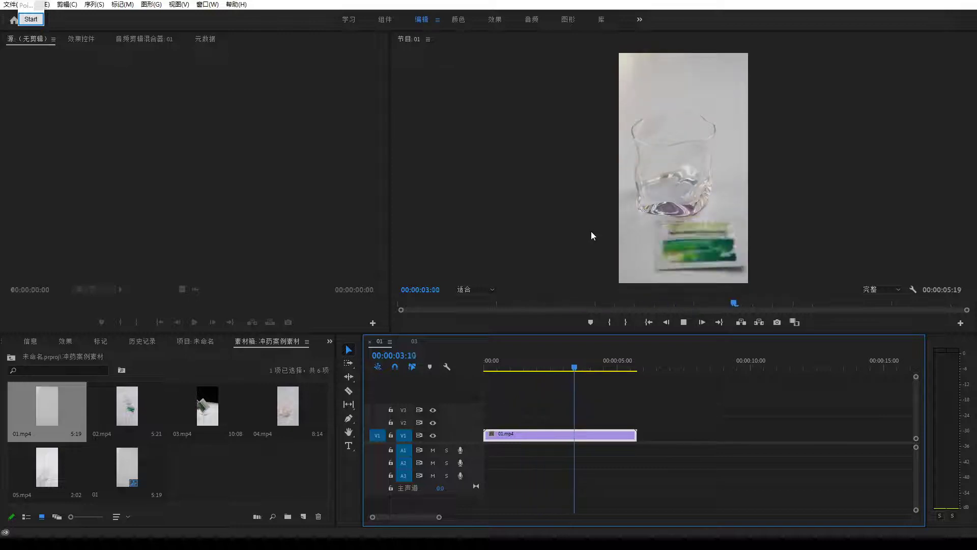
pyautogui.press('space')
pyautogui.moveTo(589, 367); pyautogui.dragTo(530, 366)
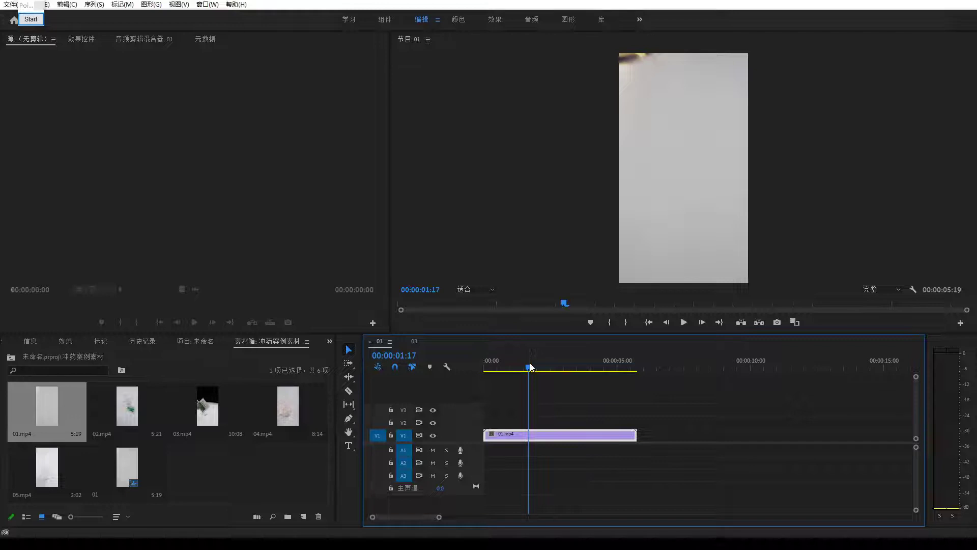
# - Annotate the entry point with 入画, an arrow to the playhead and a stroke at the frame corner, and clear the ink
pyautogui.click(30, 19)
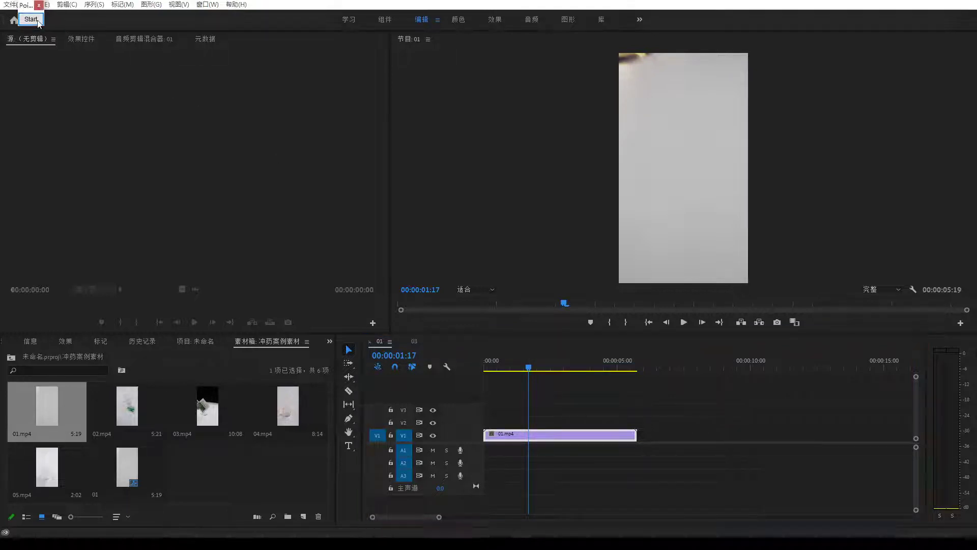
pyautogui.moveTo(376, 143); pyautogui.dragTo(370, 173)
pyautogui.moveTo(373, 108); pyautogui.dragTo(439, 180)
pyautogui.moveTo(457, 111); pyautogui.dragTo(494, 96)
pyautogui.moveTo(433, 129)
pyautogui.mouseDown()
pyautogui.moveTo(444, 149)
pyautogui.moveTo(483, 146)
pyautogui.moveTo(459, 166)
pyautogui.moveTo(516, 177)
pyautogui.moveTo(520, 351)
pyautogui.mouseUp()
pyautogui.moveTo(521, 299); pyautogui.dragTo(522, 350)
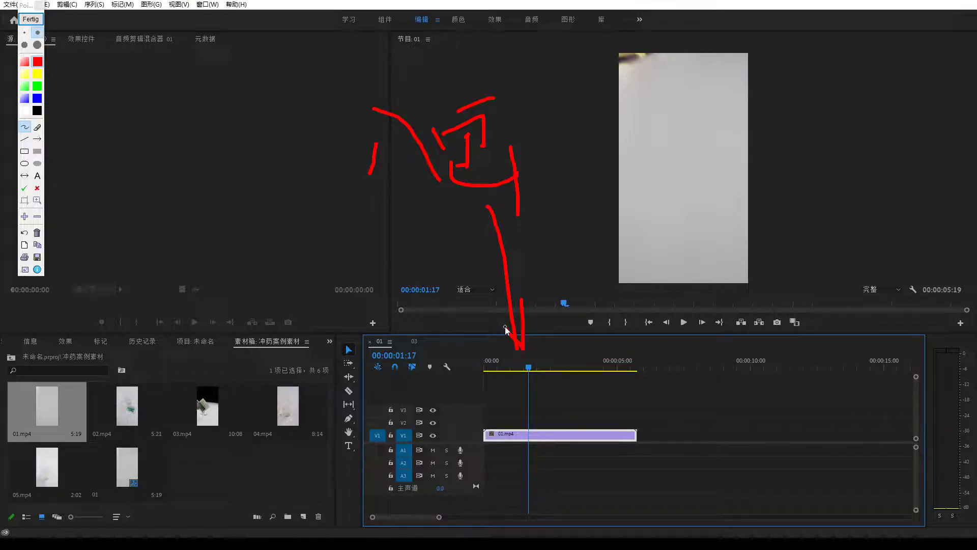
pyautogui.rightClick(501, 209)
pyautogui.click(514, 159)
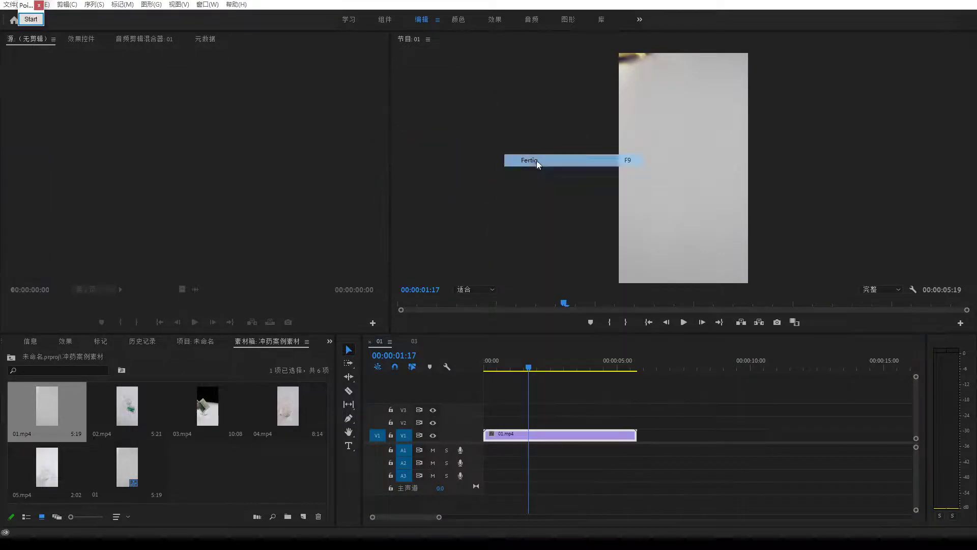
pyautogui.click(36, 20)
pyautogui.moveTo(654, 44); pyautogui.dragTo(603, 72)
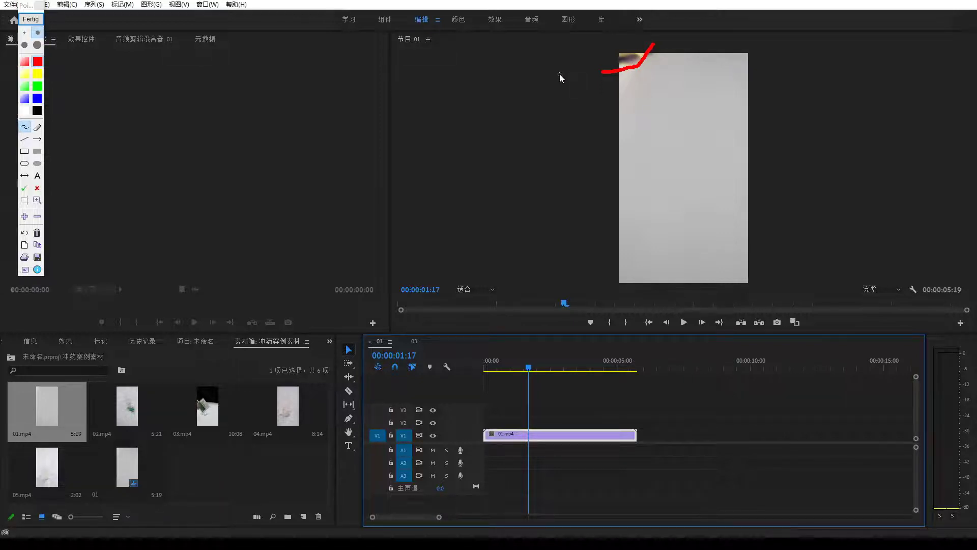
pyautogui.rightClick(557, 176)
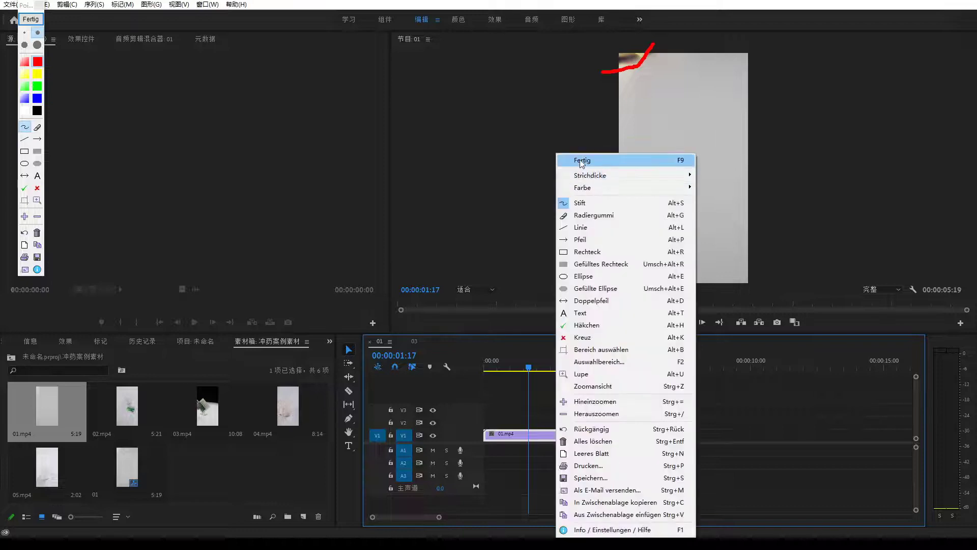
pyautogui.click(565, 161)
# - Trim the start of 01.mp4 to 00:00:01:16, the empty frame just before the object enters
pyautogui.press('Right')
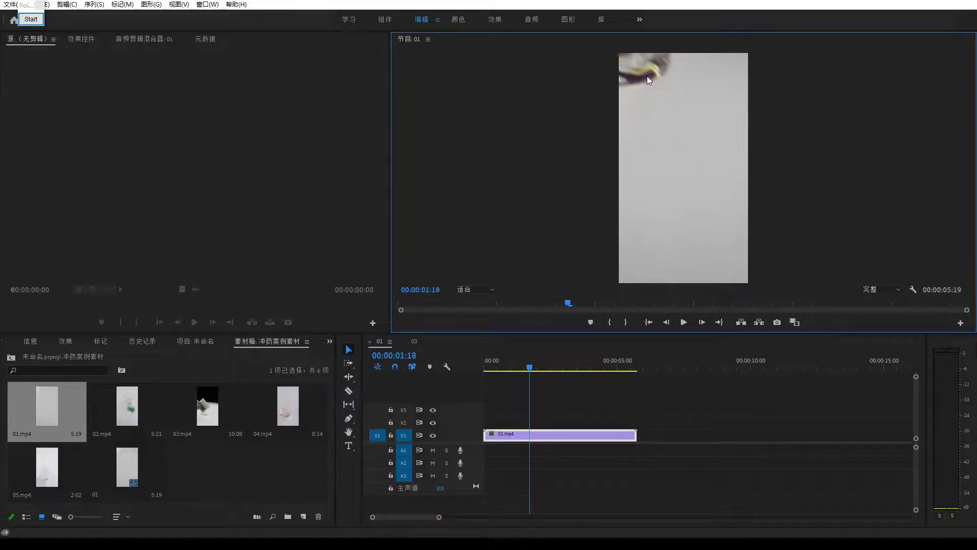
pyautogui.press('Left')
pyautogui.press('Left')
pyautogui.press('Right')
pyautogui.press('Left')
pyautogui.press('Right')
pyautogui.press('Left')
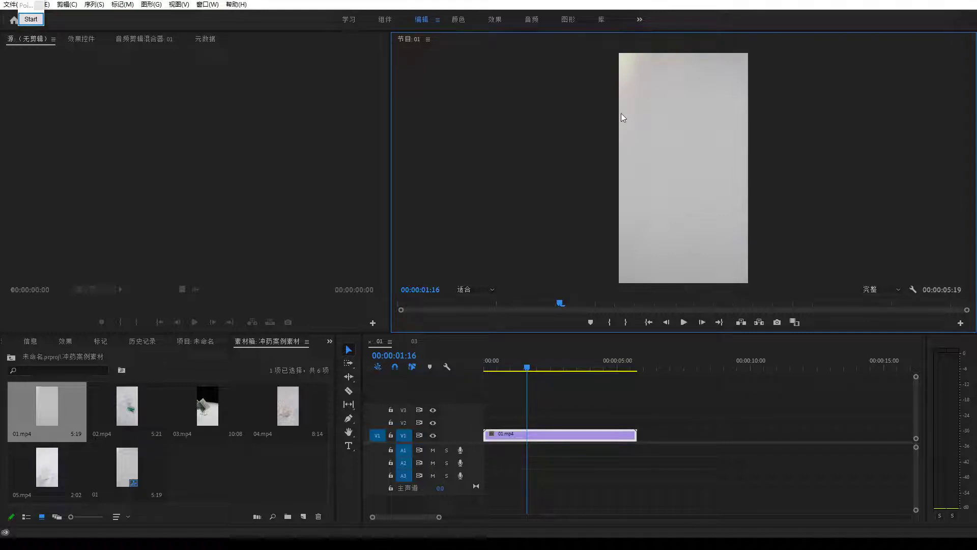
pyautogui.moveTo(485, 434); pyautogui.dragTo(530, 427)
# - Trim the end of 01.mp4 to 00:00:03:17, where the medicine packet has landed, and move the clip to the sequence start
pyautogui.moveTo(530, 370); pyautogui.dragTo(571, 371)
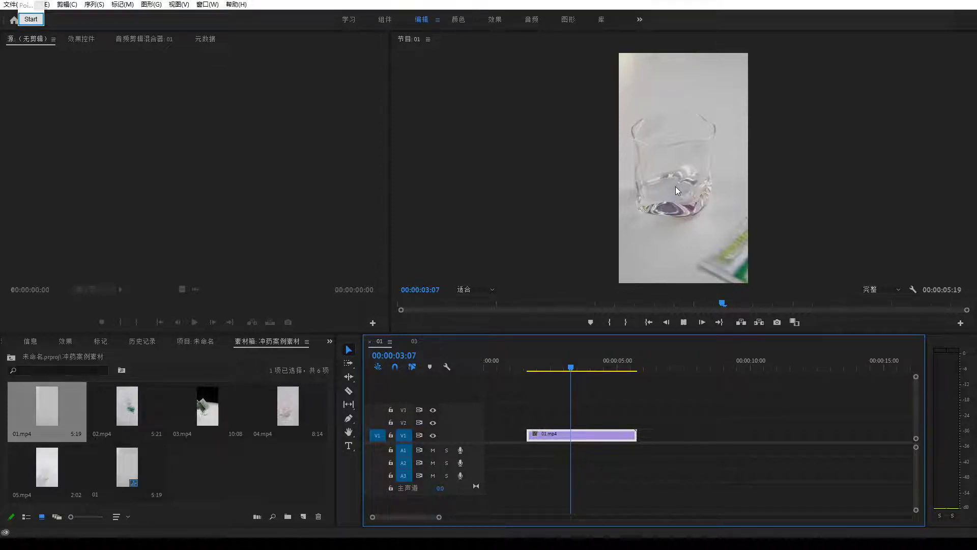
pyautogui.press('space')
pyautogui.press('space')
pyautogui.moveTo(585, 370)
pyautogui.mouseDown()
pyautogui.moveTo(569, 370)
pyautogui.moveTo(581, 368)
pyautogui.mouseUp()
pyautogui.press('=')
pyautogui.press('=')
pyautogui.press('-')
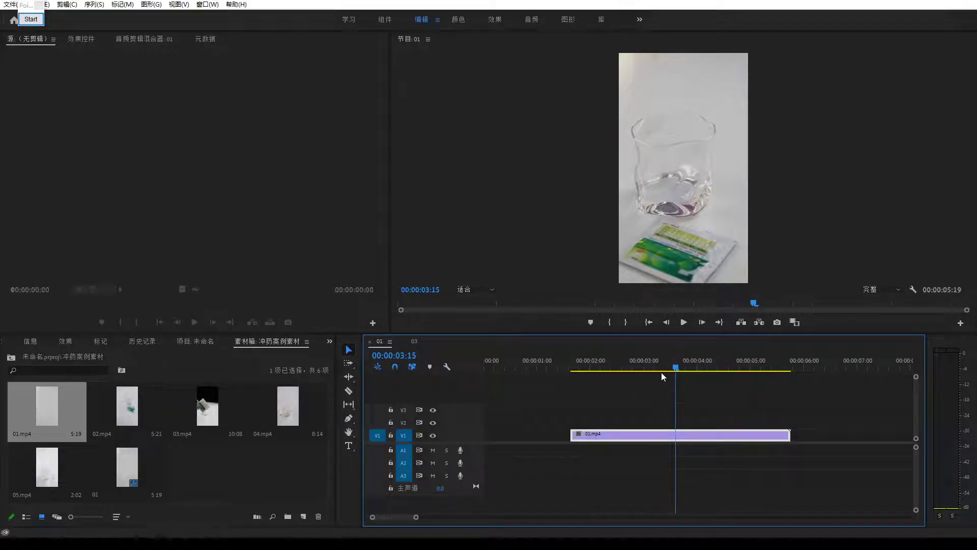
pyautogui.moveTo(673, 370)
pyautogui.mouseDown()
pyautogui.moveTo(650, 370)
pyautogui.moveTo(678, 370)
pyautogui.mouseUp()
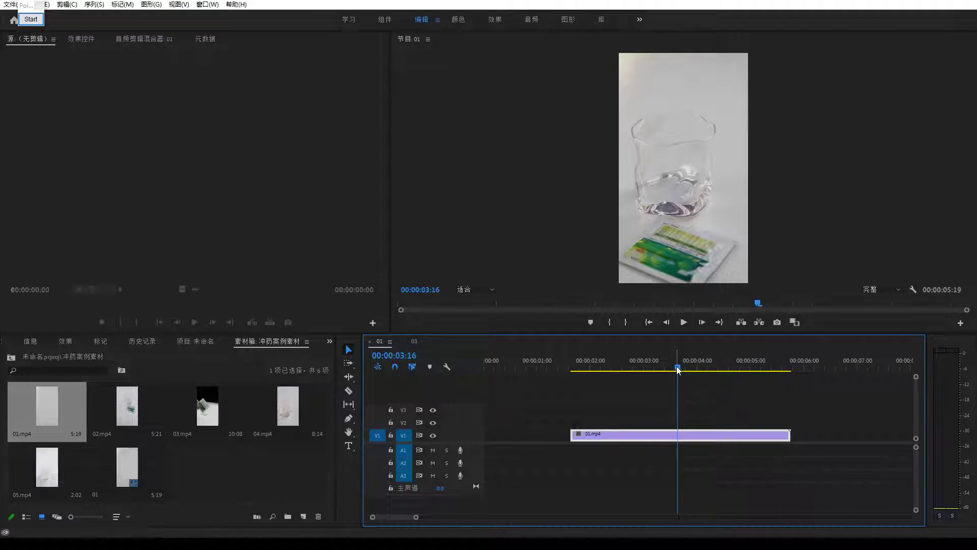
pyautogui.press('Left')
pyautogui.press('Left')
pyautogui.press('Left')
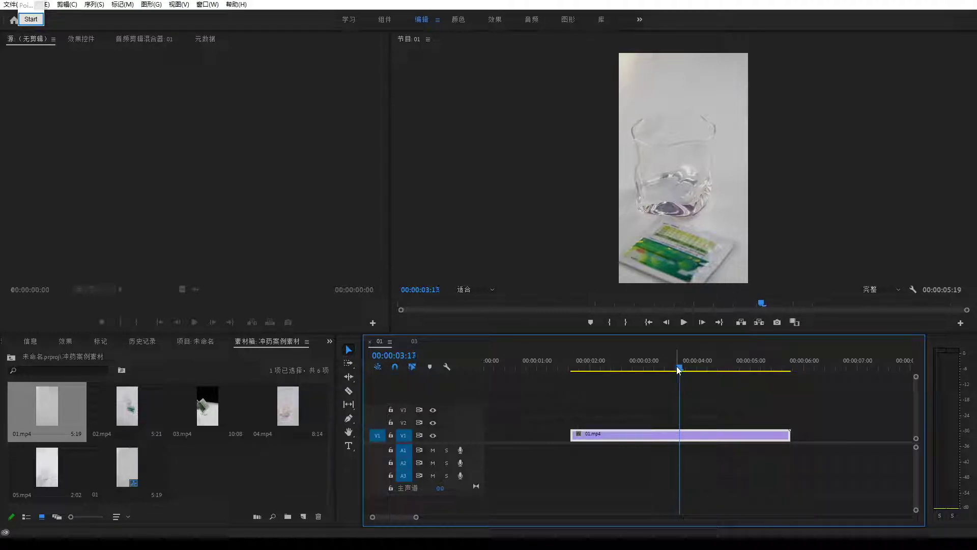
pyautogui.press('Right')
pyautogui.press('Right')
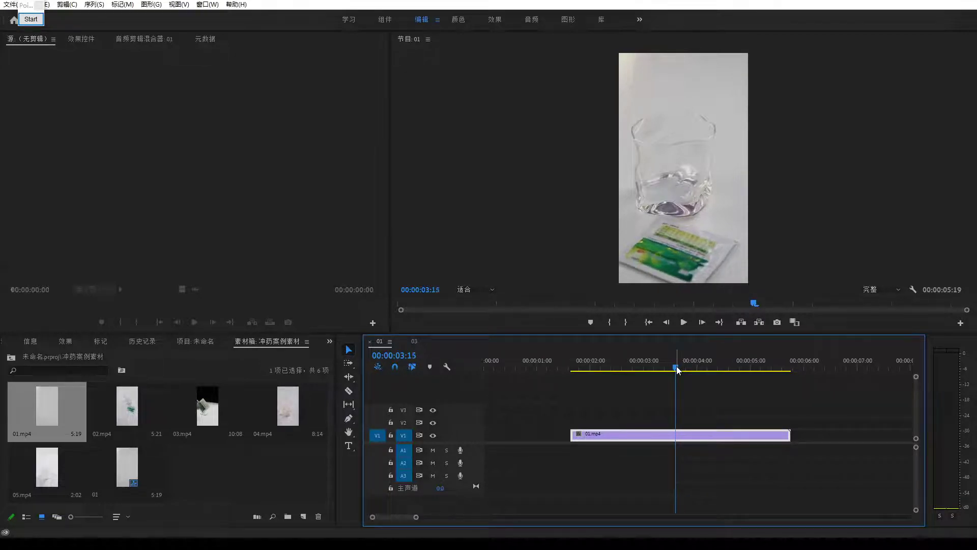
pyautogui.press('Right')
pyautogui.press('Left')
pyautogui.press('Right')
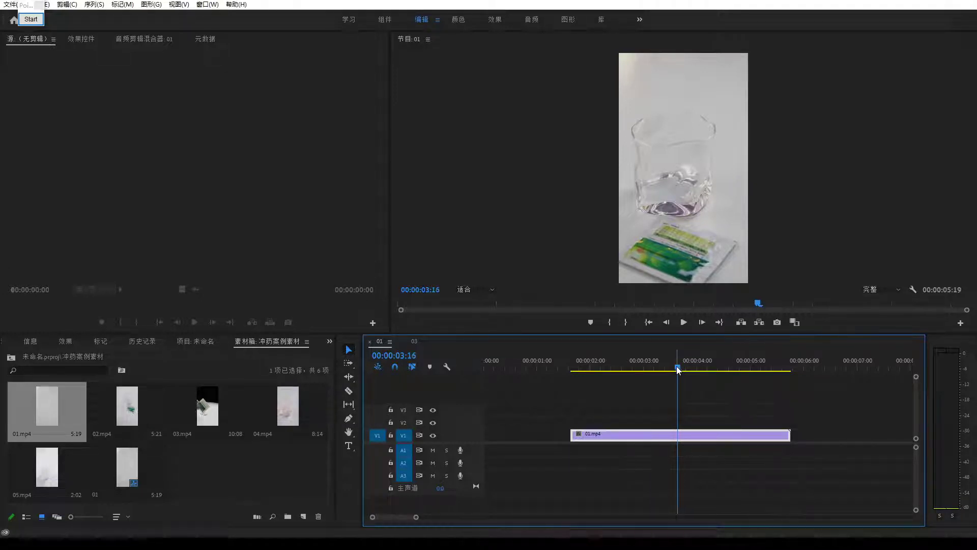
pyautogui.moveTo(678, 369); pyautogui.dragTo(679, 370)
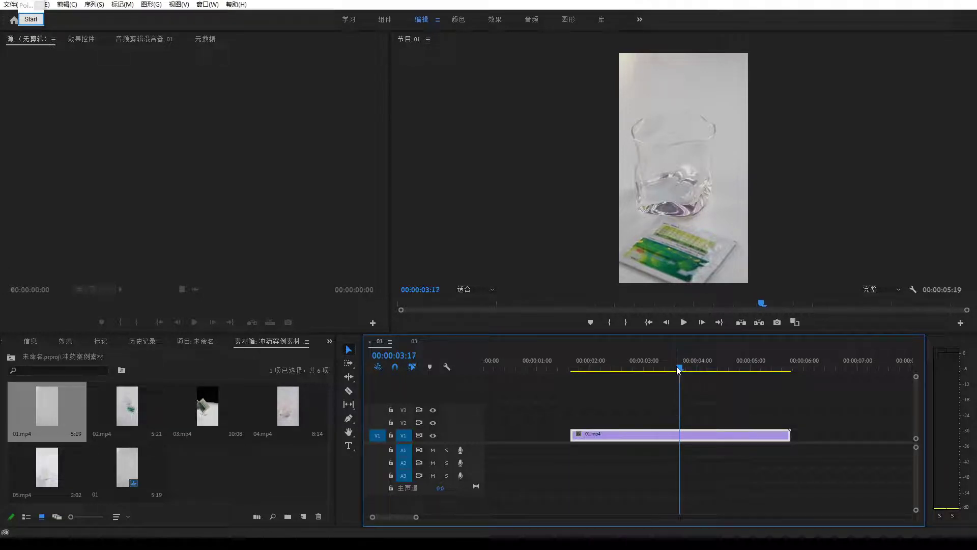
pyautogui.moveTo(780, 435); pyautogui.dragTo(548, 437)
# - Append 02.mp4 directly after 01.mp4 on V1 and position the playhead at 00:00:02:19, just before the hand enters
pyautogui.moveTo(127, 407); pyautogui.dragTo(597, 435)
pyautogui.moveTo(612, 359); pyautogui.dragTo(648, 364)
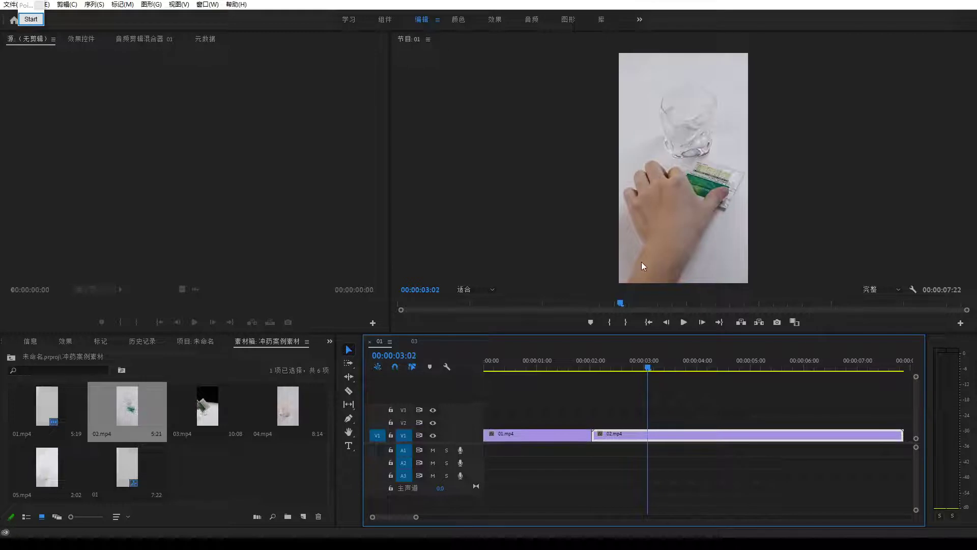
pyautogui.scroll(12, 641, 262)
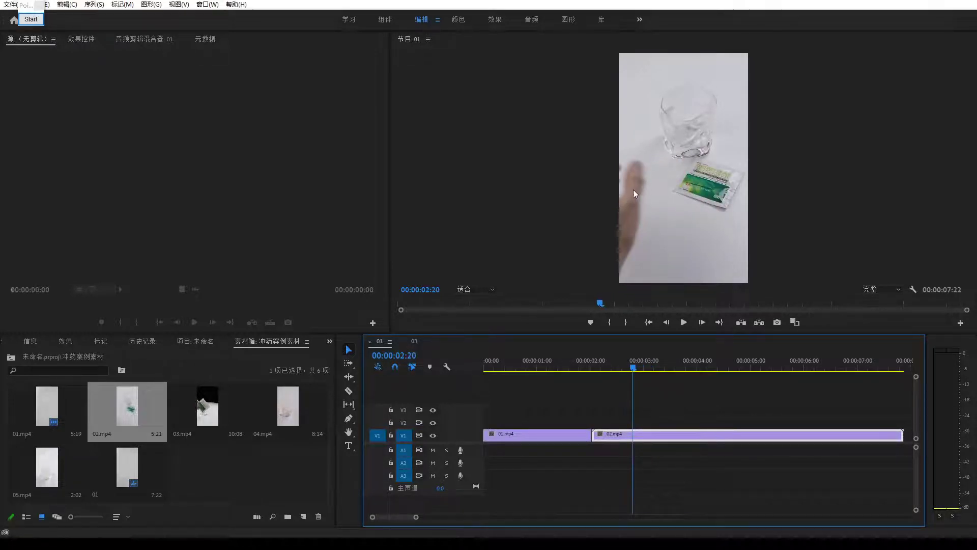
pyautogui.scroll(1, 636, 207)
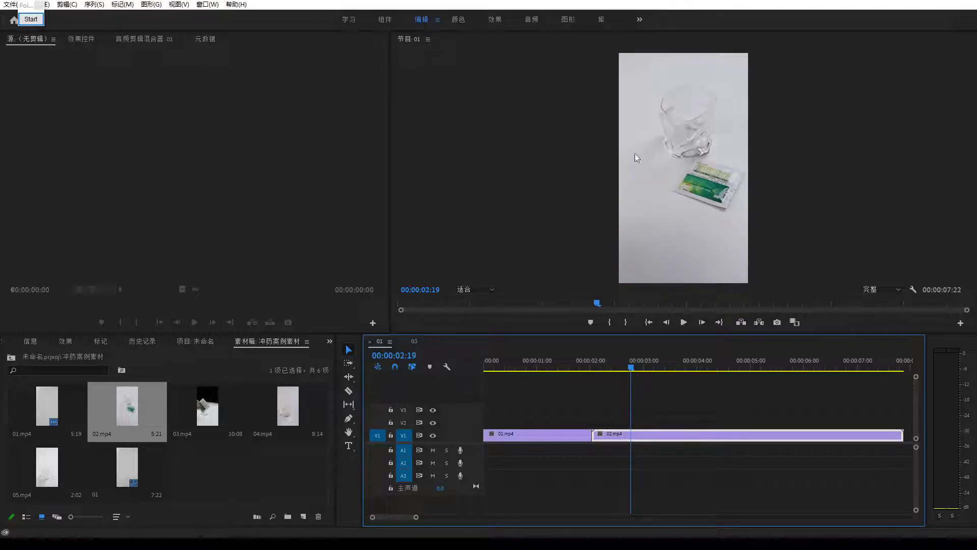
# - Mark the frame edge where the hand enters and the matching cut point on 02.mp4 in red ink, and clear the annotations
pyautogui.hotkey('ctrl', 'alt', 'p')
pyautogui.moveTo(616, 122); pyautogui.dragTo(625, 266)
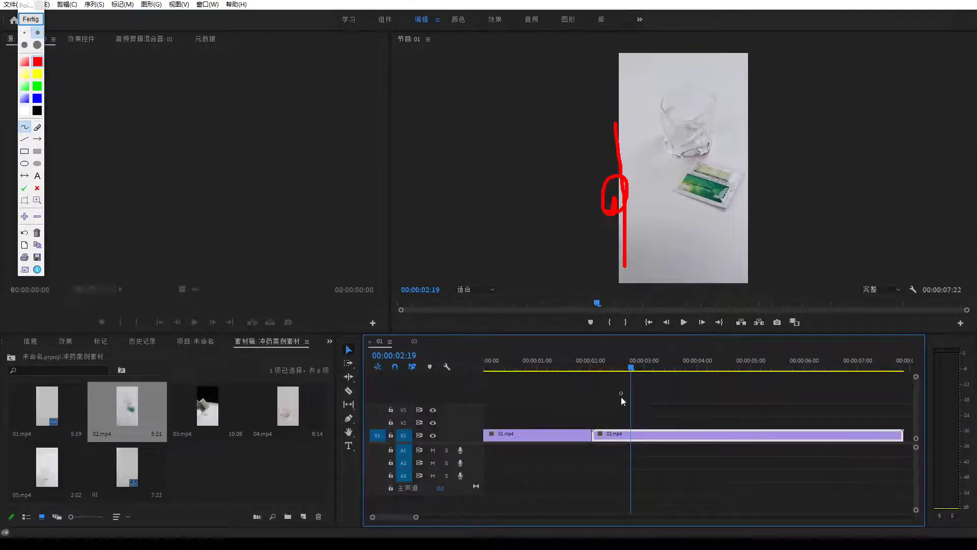
pyautogui.moveTo(629, 418); pyautogui.dragTo(633, 469)
pyautogui.rightClick(632, 444)
pyautogui.click(657, 63)
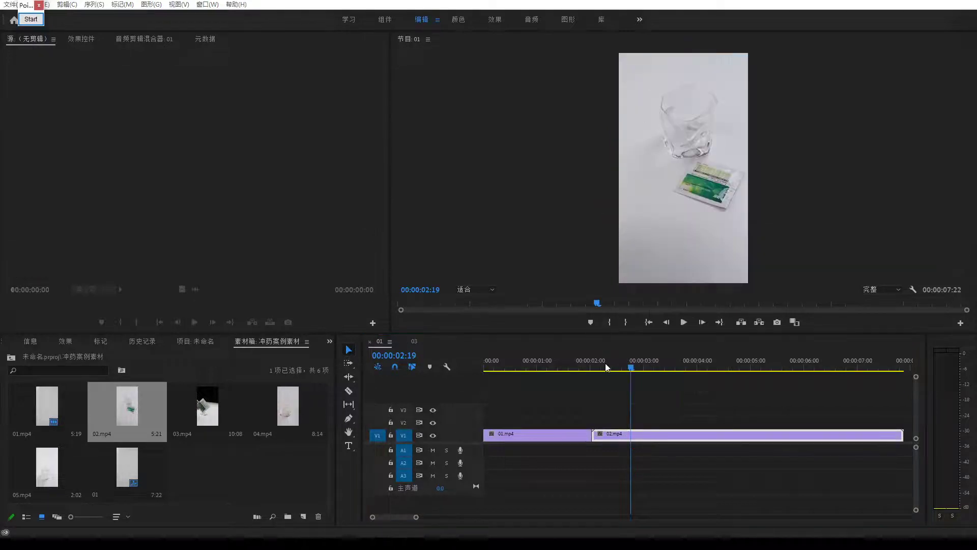
# - Trim 02.mp4 to start at 00:00:02:19 and end at 00:00:04:15, and move it against 01.mp4 to close the gap
pyautogui.moveTo(598, 440); pyautogui.dragTo(633, 434)
pyautogui.moveTo(632, 363); pyautogui.dragTo(726, 371)
pyautogui.press('Right')
pyautogui.press('Right')
pyautogui.press('Right')
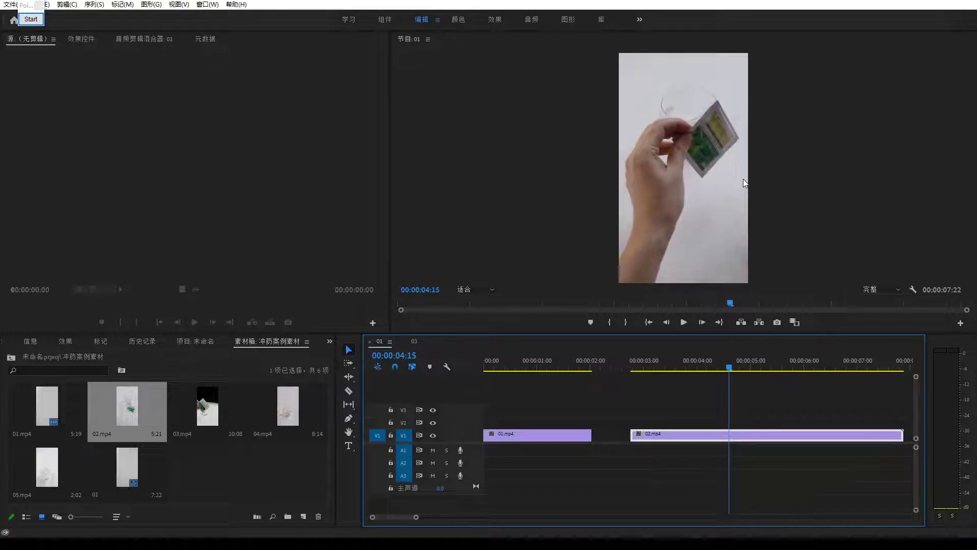
pyautogui.press('Left')
pyautogui.press('Left')
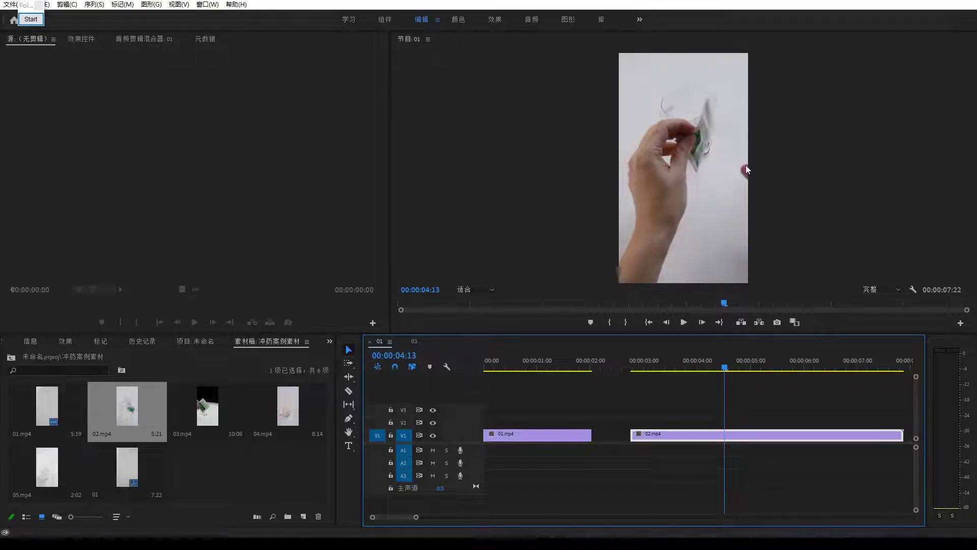
pyautogui.press('Right')
pyautogui.press('Right')
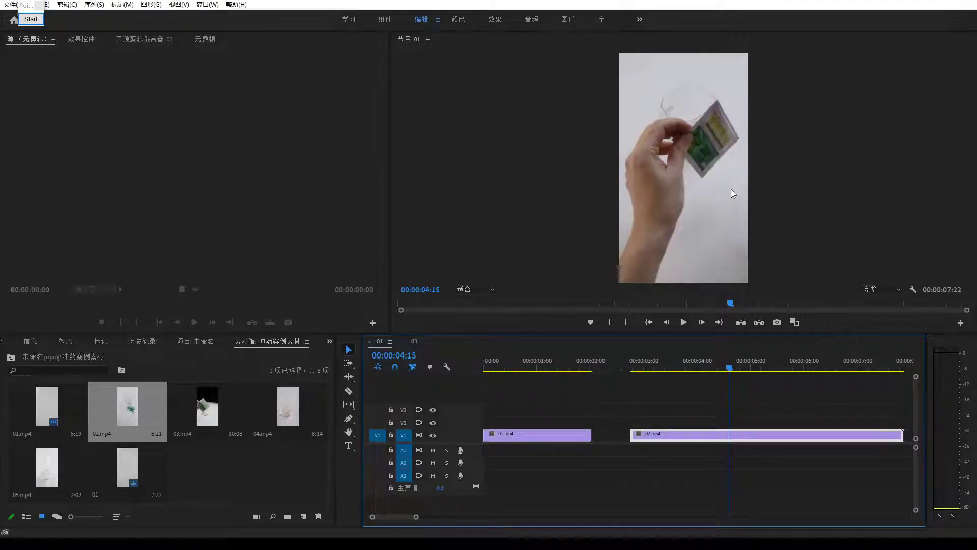
pyautogui.moveTo(901, 434); pyautogui.dragTo(668, 434)
# - Play the two-clip sequence from its beginning and select 03.mp4 in the bin
pyautogui.press('Home')
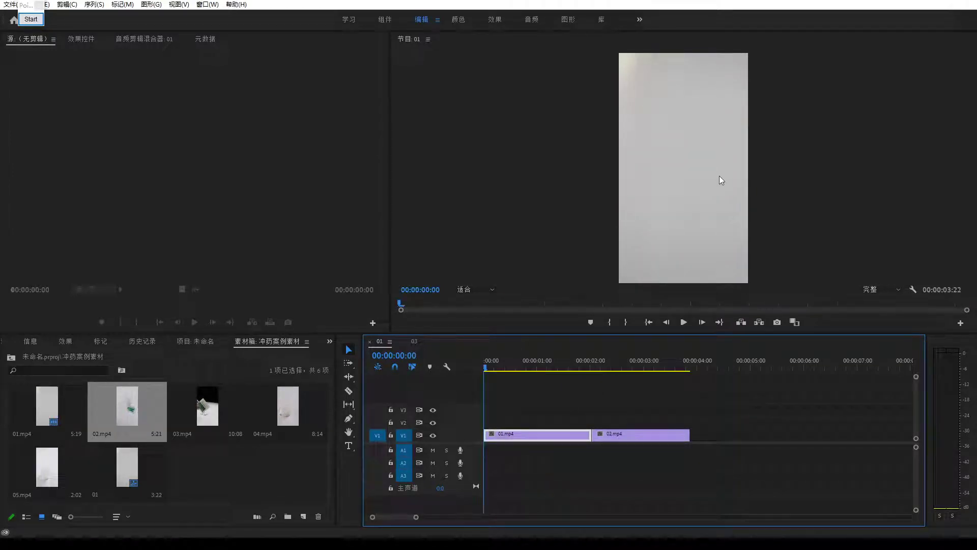
pyautogui.press('space')
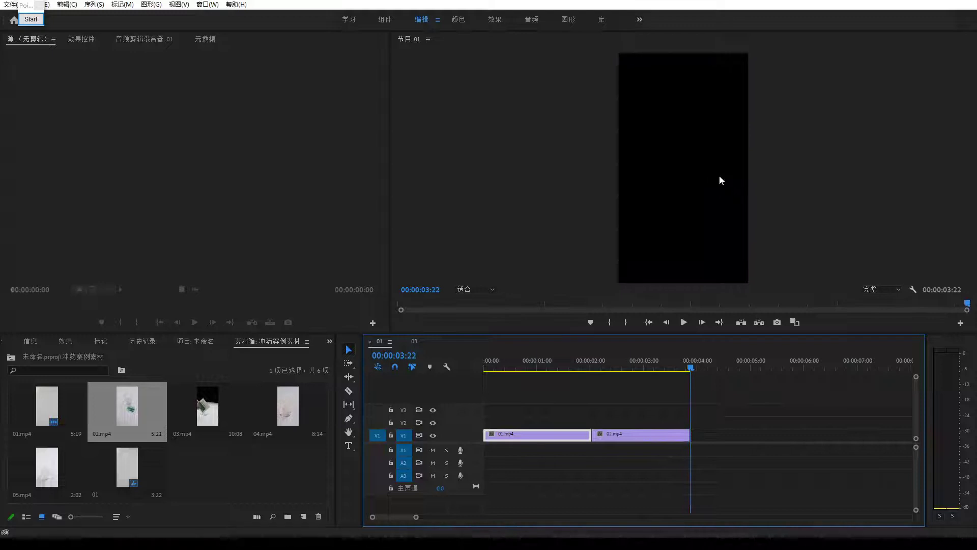
pyautogui.click(189, 420)
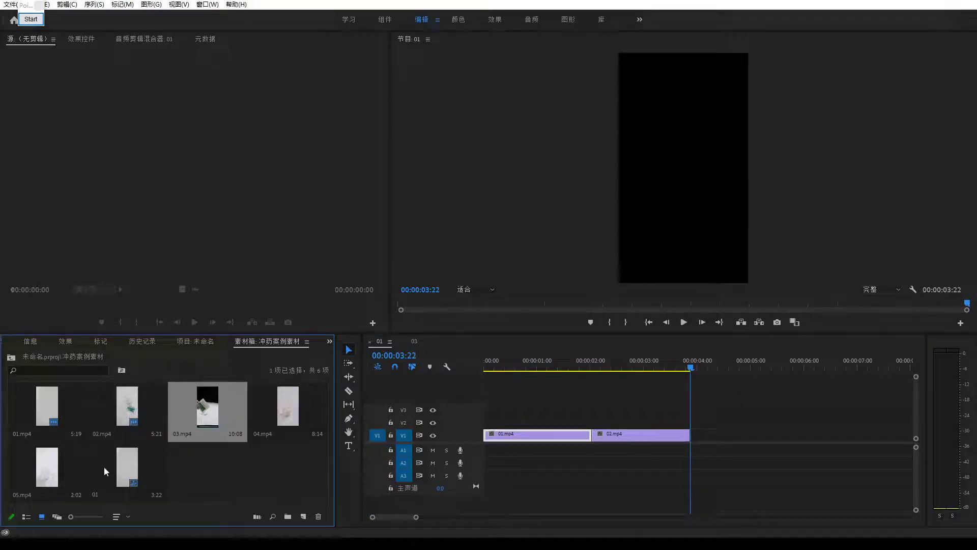
# - Select clips 03.mp4 through 05.mp4 in the bin and check the students' connection requests on the browser's 在线预览 page
pyautogui.keyDown('shift'); pyautogui.click(38, 468); pyautogui.keyUp('shift')
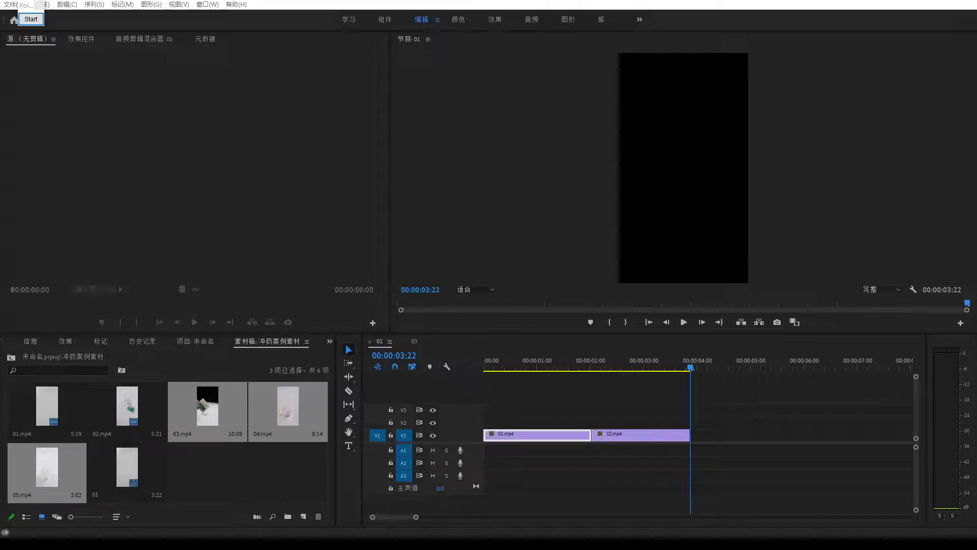
pyautogui.hotkey('alt', 'Tab')
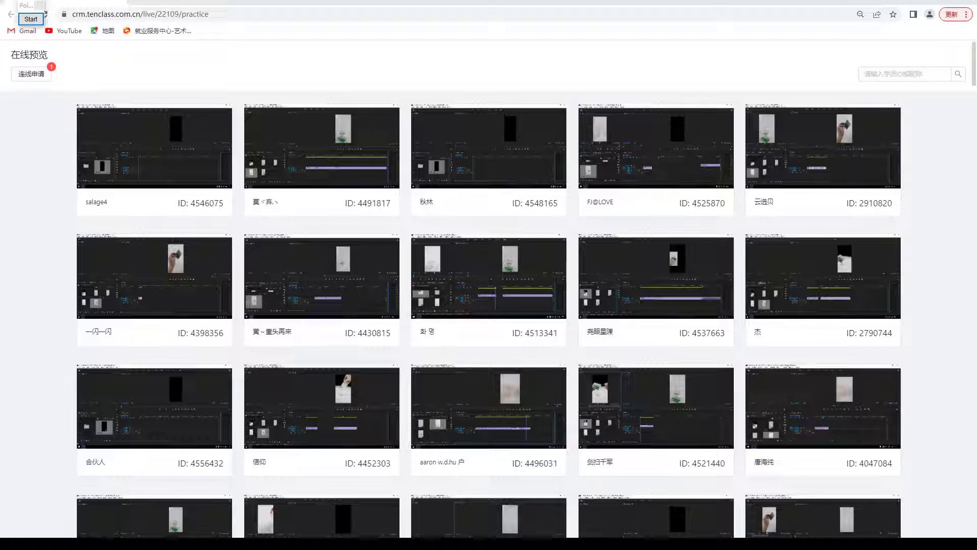
pyautogui.click(43, 77)
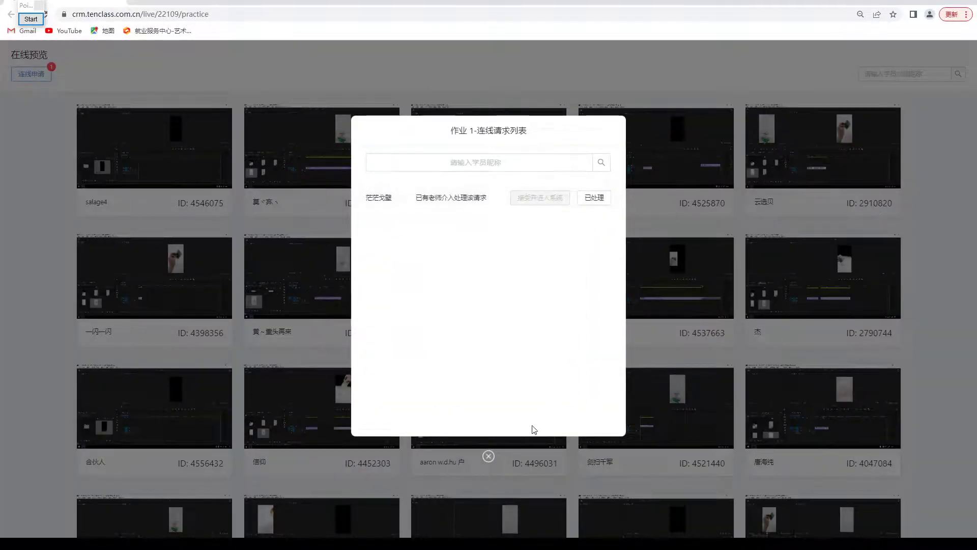
pyautogui.click(488, 456)
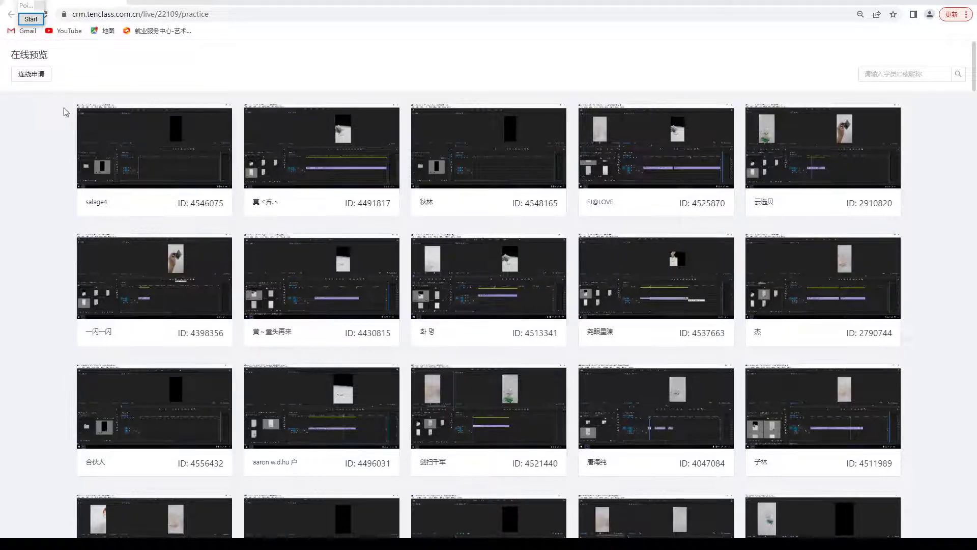
pyautogui.hotkey('alt', 'Tab')
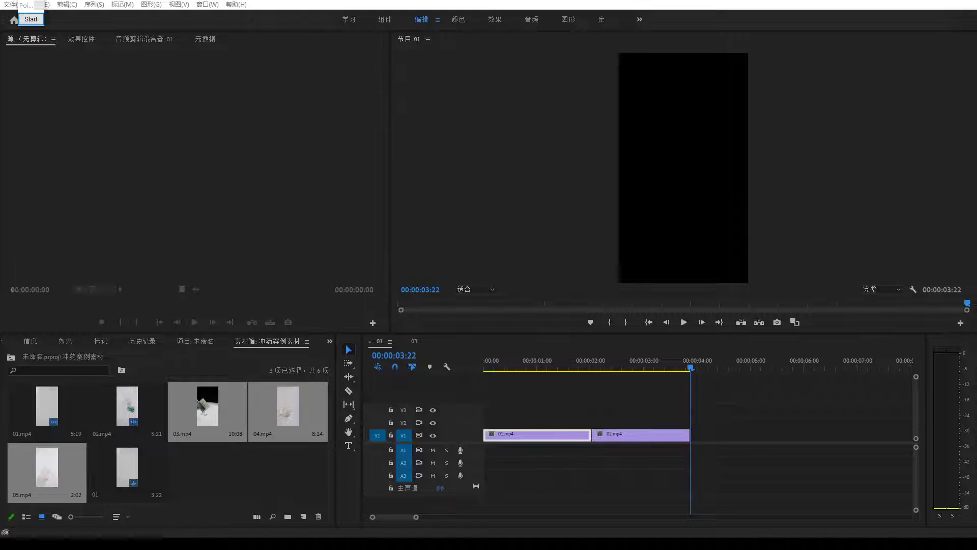
# - Switch to the browser's 作业列表 page, search for a student by nickname, and open that student's remote session
pyautogui.hotkey('alt', 'Tab')
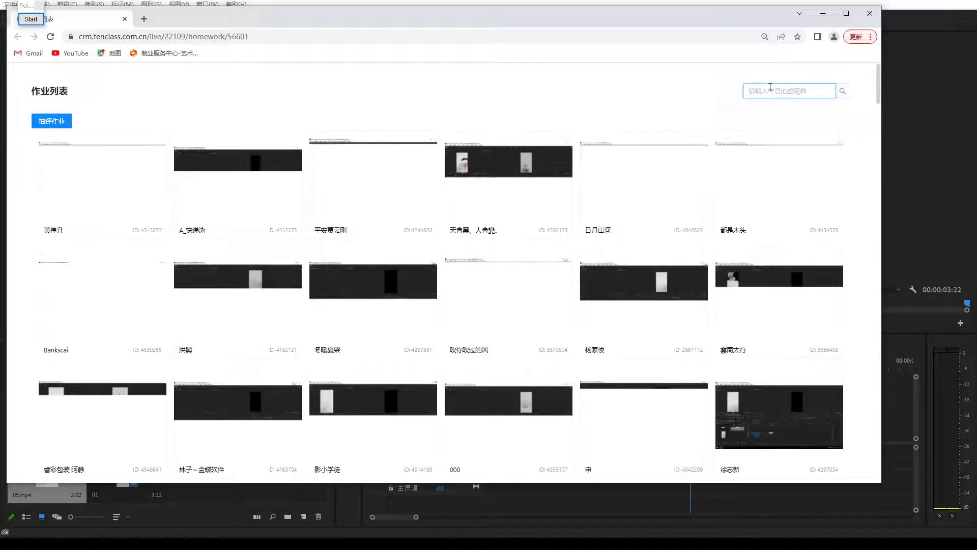
pyautogui.write('pingan')
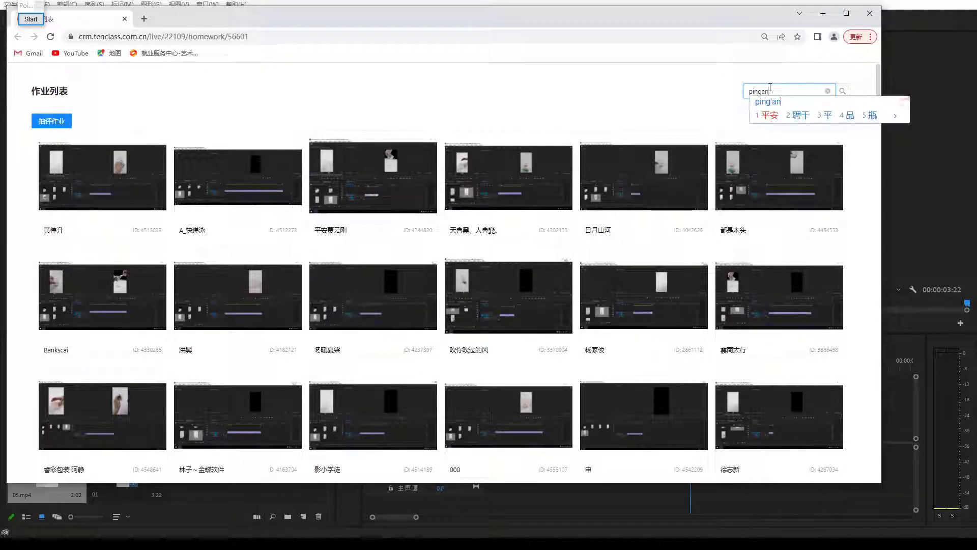
pyautogui.press('space')
pyautogui.press('Return')
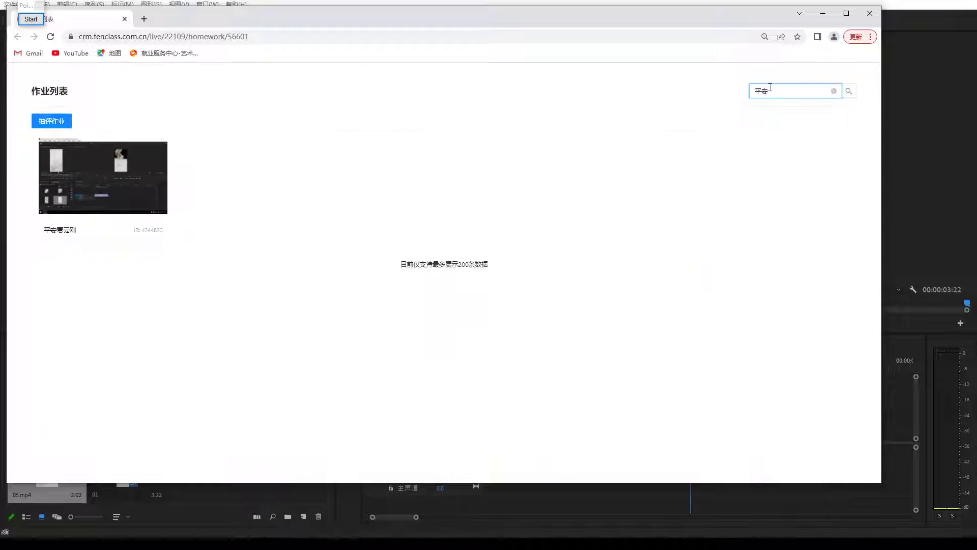
pyautogui.click(80, 176)
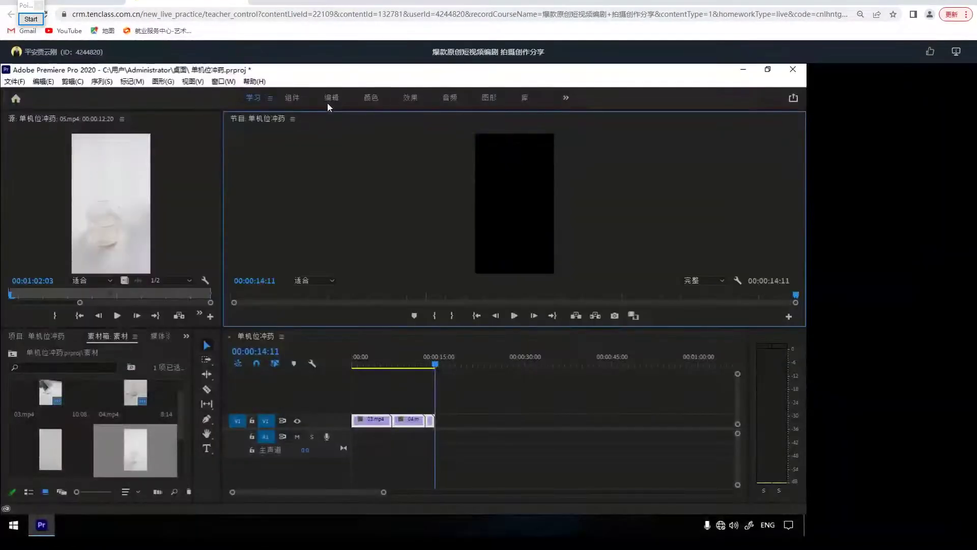
# - Play the student's 单机位冲药 sequence from its beginning in the maximized program monitor
pyautogui.click(353, 360)
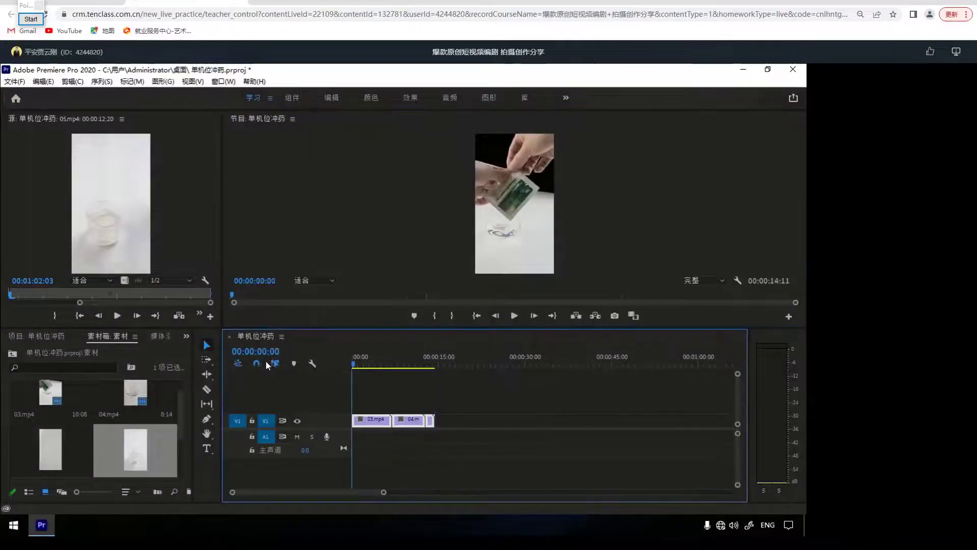
pyautogui.press('=')
pyautogui.press('=')
pyautogui.press('=')
pyautogui.press('=')
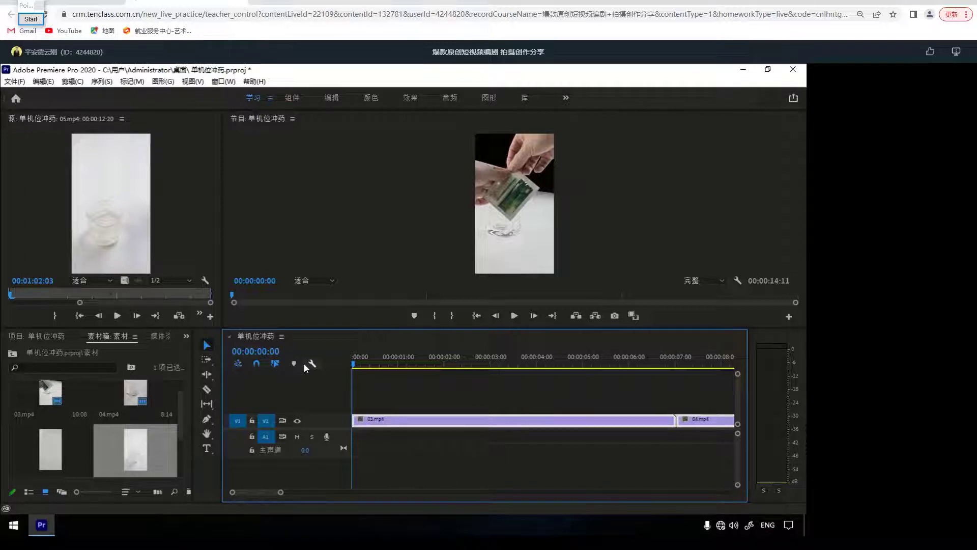
pyautogui.press('-')
pyautogui.press('-')
pyautogui.press('-')
pyautogui.click(397, 251)
pyautogui.press('`')
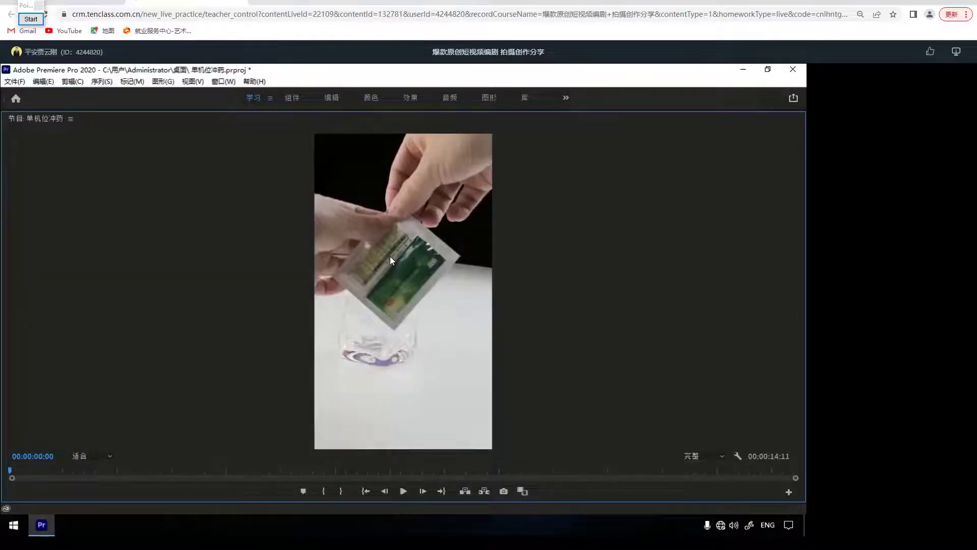
pyautogui.press('space')
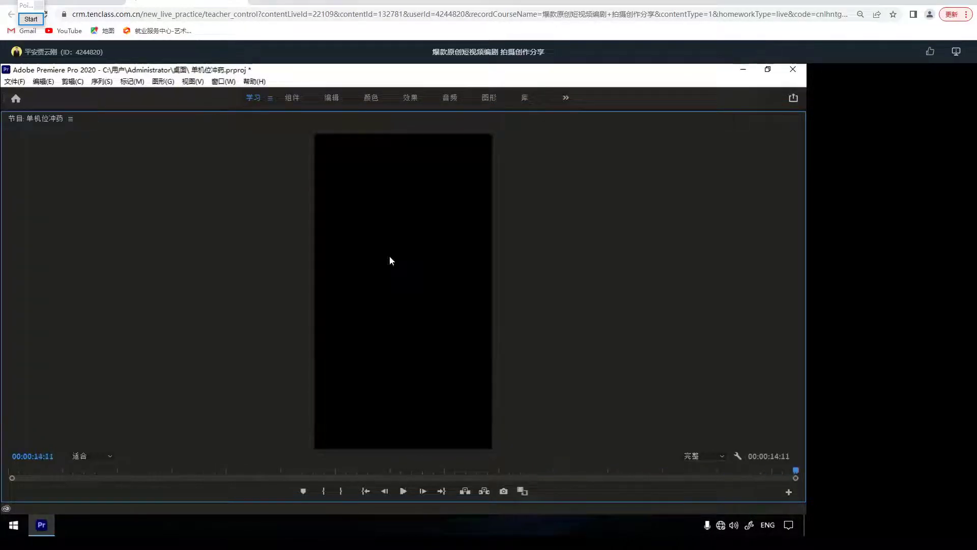
# - Scrub through the packet, water-pouring and closing shots of the student's sequence to review the cut points
pyautogui.moveTo(770, 461); pyautogui.dragTo(308, 465)
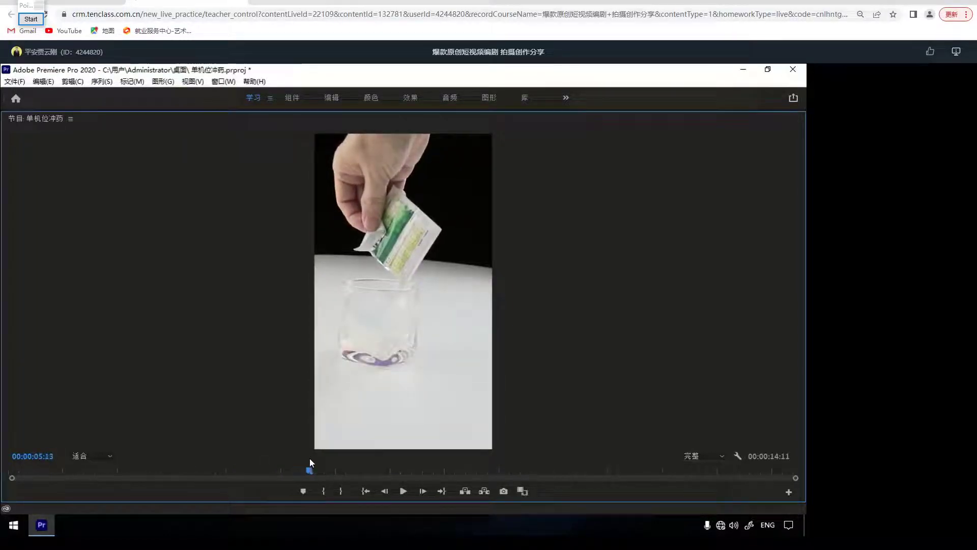
pyautogui.moveTo(317, 466); pyautogui.dragTo(588, 474)
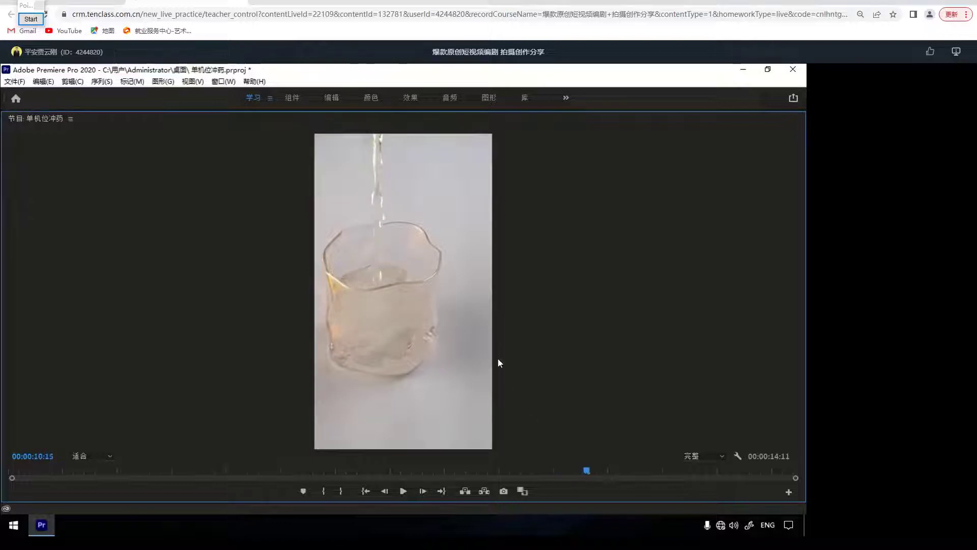
pyautogui.moveTo(569, 473); pyautogui.dragTo(779, 463)
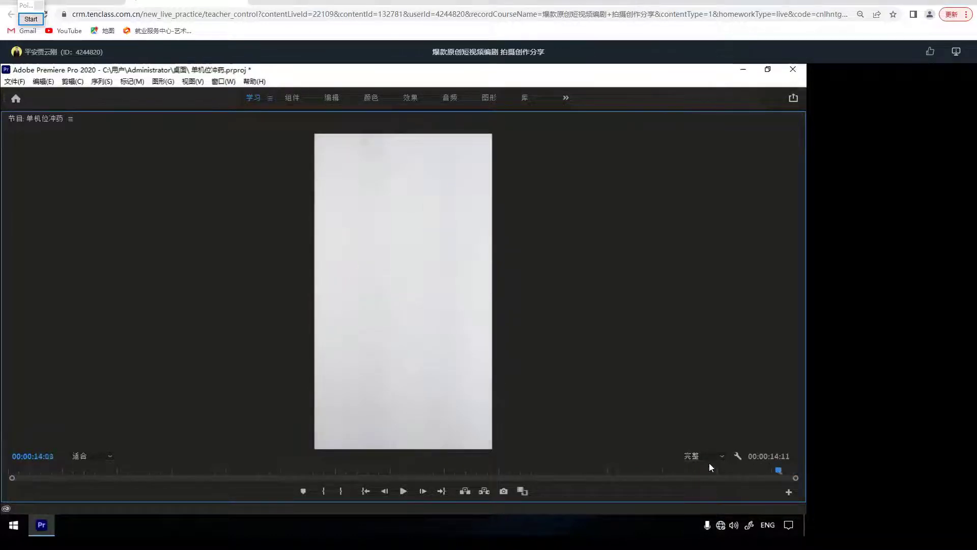
pyautogui.click(648, 470)
pyautogui.moveTo(648, 469); pyautogui.dragTo(692, 461)
# - Return to the 作业列表 page, search for another student by nickname, and open that student's remote session
pyautogui.click(10, 14)
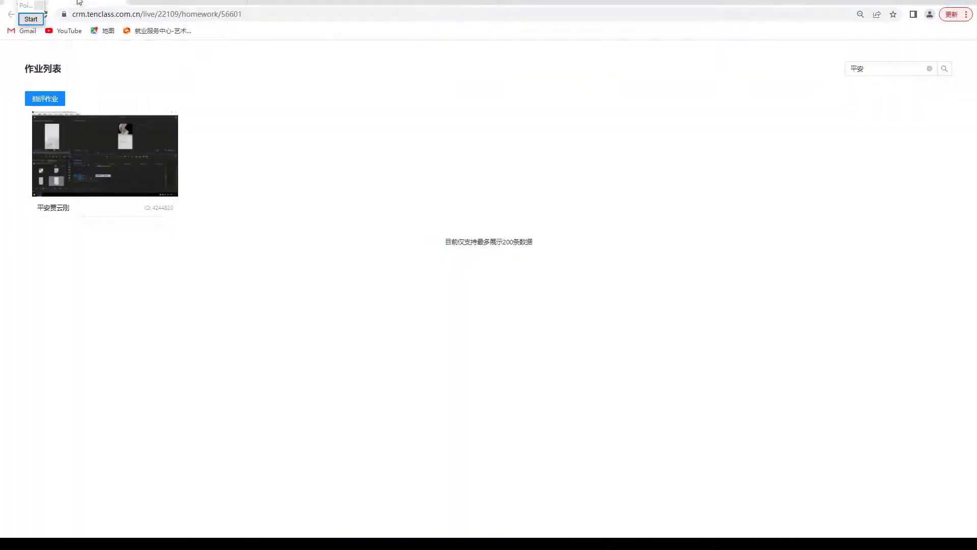
pyautogui.click(886, 66)
pyautogui.hotkey('ctrl', 'a')
pyautogui.click(875, 68)
pyautogui.hotkey('ctrl', 'a')
pyautogui.write('t3')
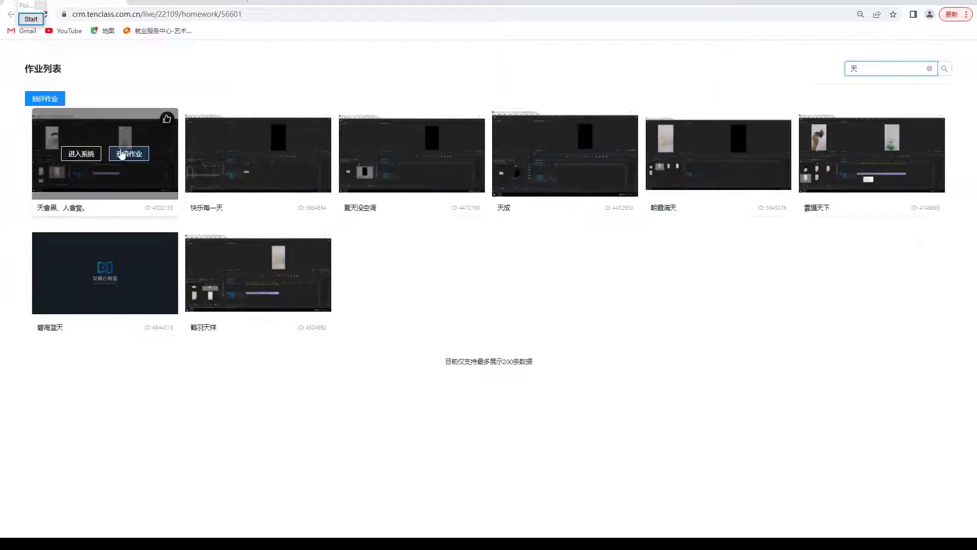
pyautogui.click(83, 153)
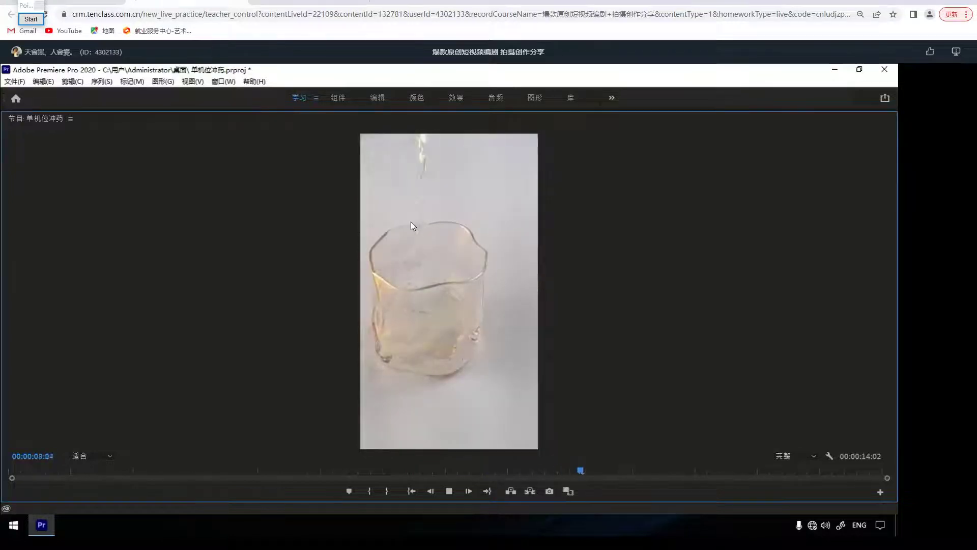
# - Replay the pouring and cup-grabbing shots of this student's sequence and stop at 00:00:07:15 on the packet shot
pyautogui.click(545, 472)
pyautogui.click(496, 472)
pyautogui.press('space')
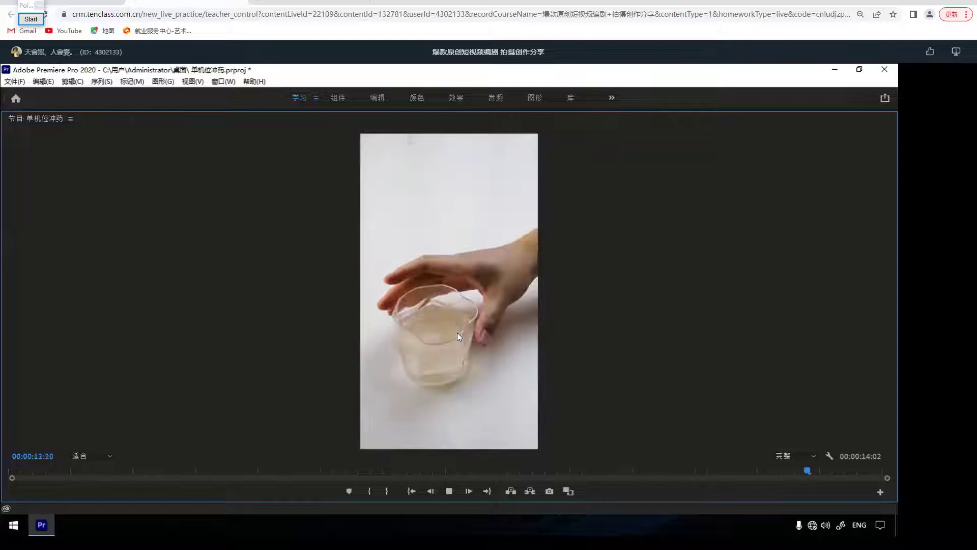
pyautogui.click(774, 470)
pyautogui.moveTo(751, 473); pyautogui.dragTo(441, 470)
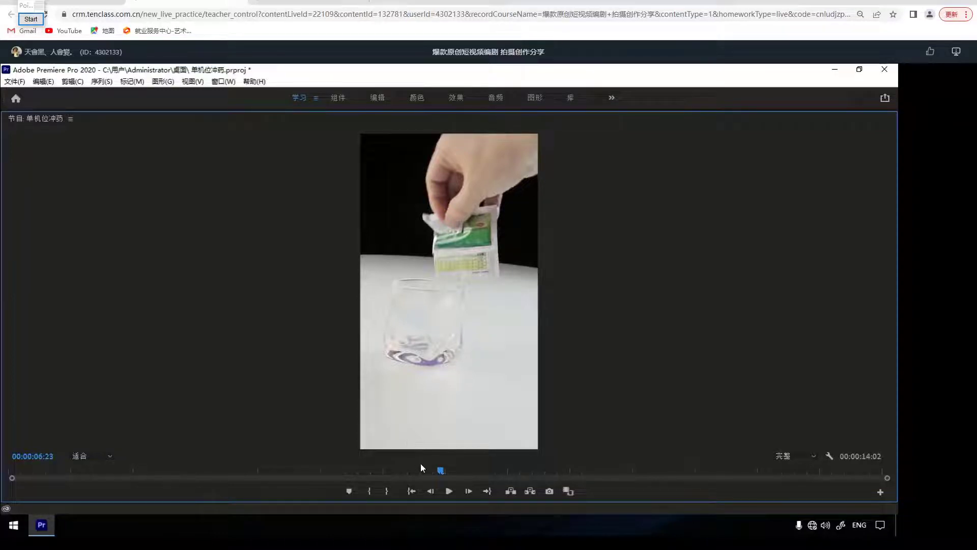
pyautogui.press('space')
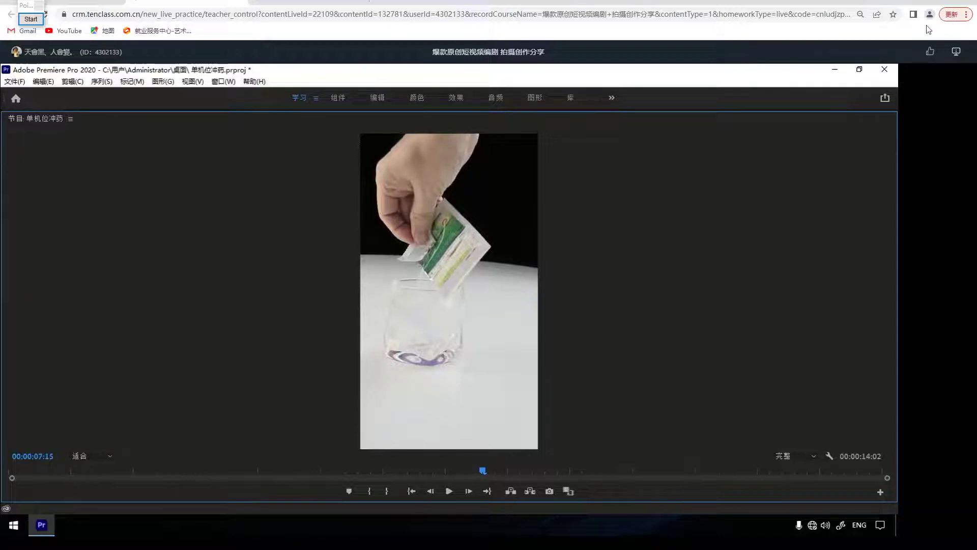
# - Annotate the packet shot in red with an exit arrow, a vertical frame line and a loop around the packet, and close the annotations
pyautogui.click(31, 19)
pyautogui.moveTo(451, 190)
pyautogui.mouseDown()
pyautogui.moveTo(645, 128)
pyautogui.moveTo(573, 157)
pyautogui.mouseUp()
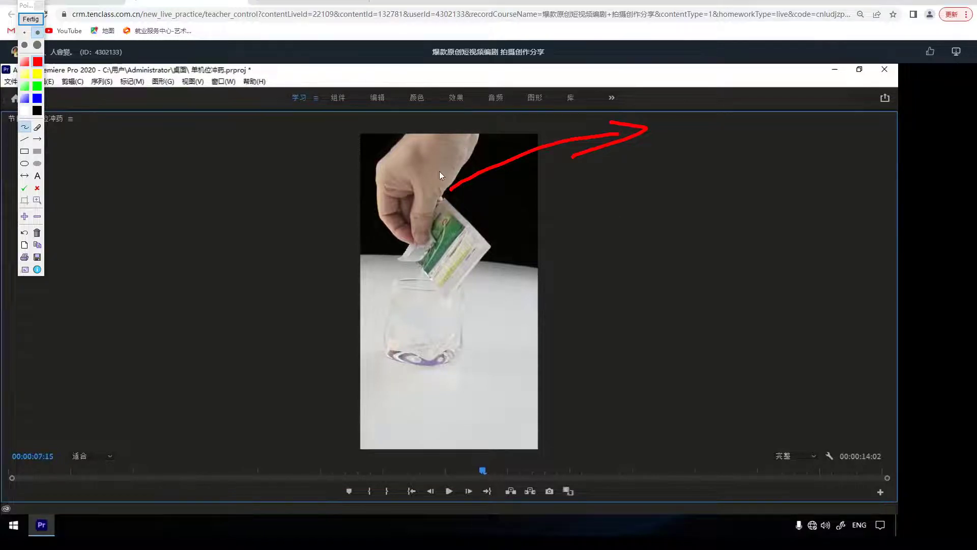
pyautogui.moveTo(487, 118); pyautogui.dragTo(485, 446)
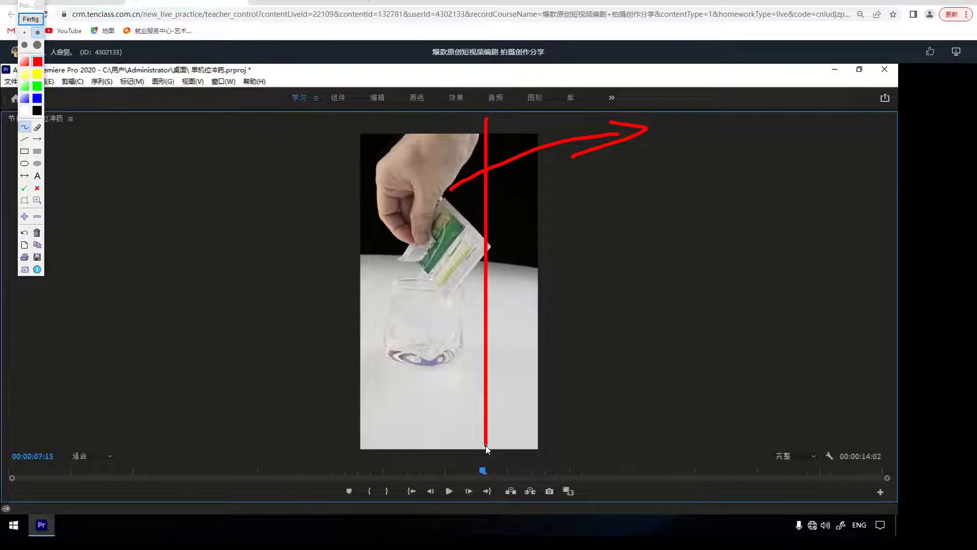
pyautogui.moveTo(486, 126); pyautogui.dragTo(483, 448)
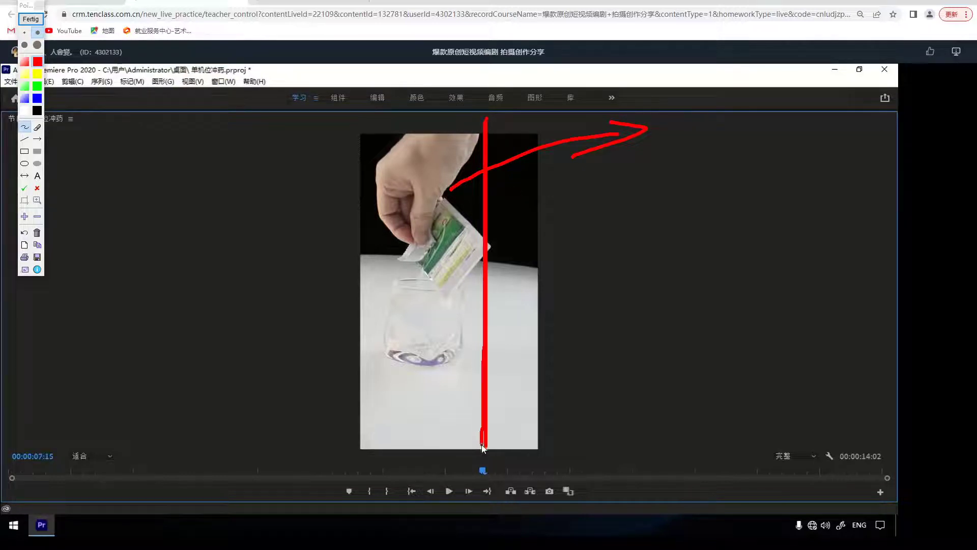
pyautogui.moveTo(456, 203)
pyautogui.mouseDown()
pyautogui.moveTo(432, 212)
pyautogui.moveTo(439, 289)
pyautogui.moveTo(444, 231)
pyautogui.moveTo(453, 252)
pyautogui.mouseUp()
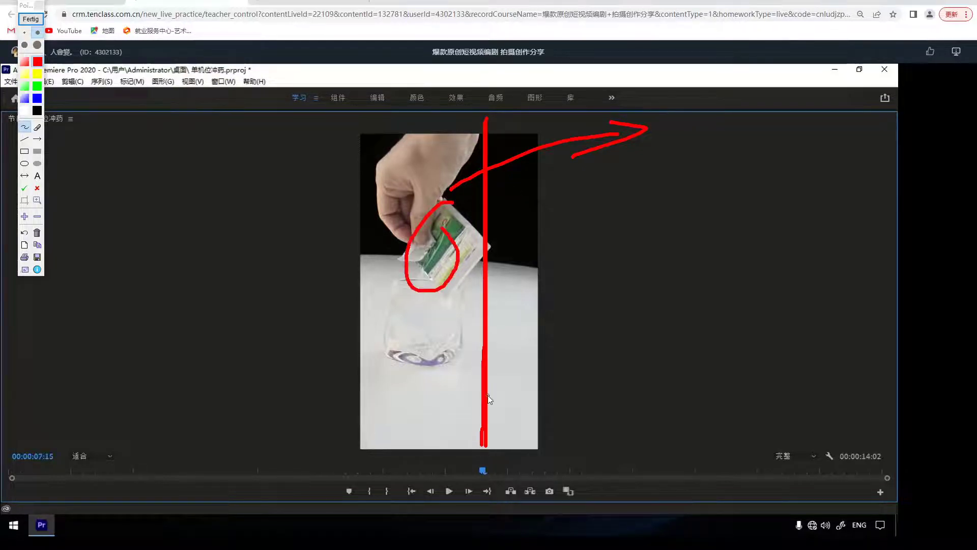
pyautogui.rightClick(500, 274)
pyautogui.click(560, 160)
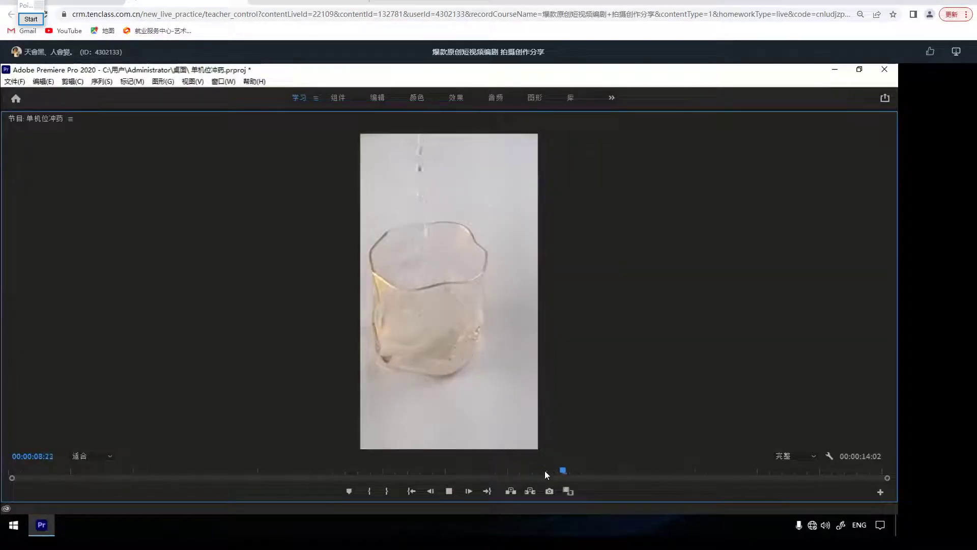
# - Step back through the packet shot and position the playhead at 00:00:06:14
pyautogui.click(487, 470)
pyautogui.click(457, 468)
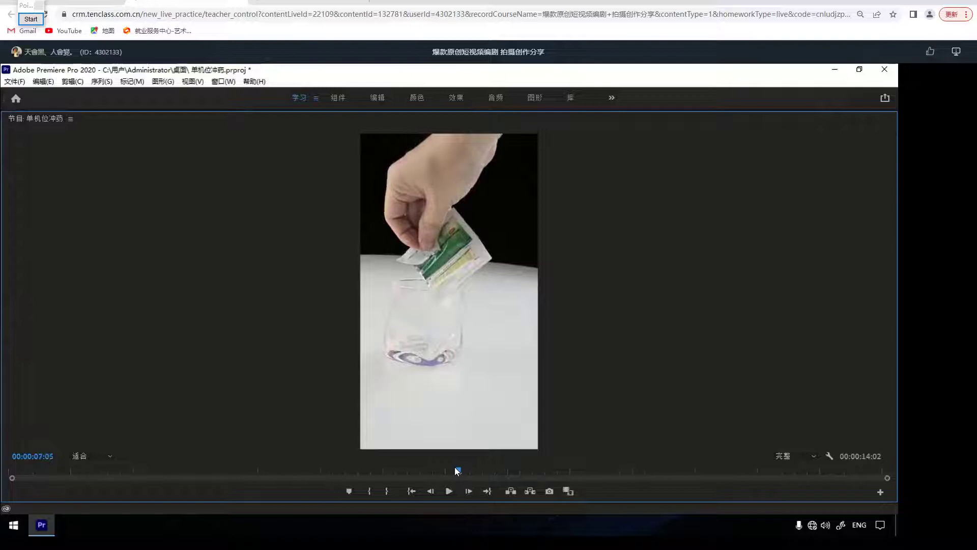
pyautogui.click(417, 471)
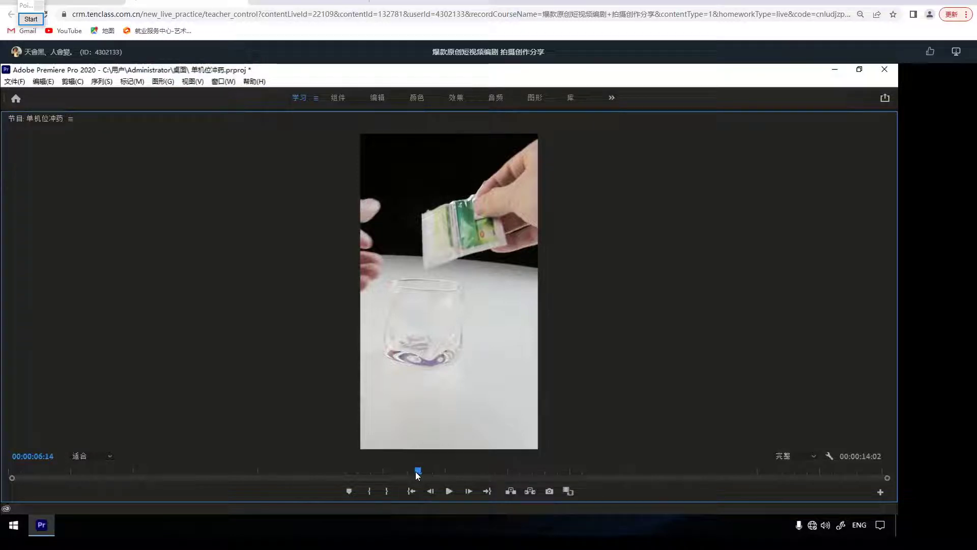
# - Handwrite a teaching note in red beside the packet frame, draw a large loop around the frame, and close the annotations
pyautogui.click(30, 18)
pyautogui.moveTo(184, 169)
pyautogui.mouseDown()
pyautogui.moveTo(178, 149)
pyautogui.moveTo(208, 139)
pyautogui.moveTo(197, 205)
pyautogui.mouseUp()
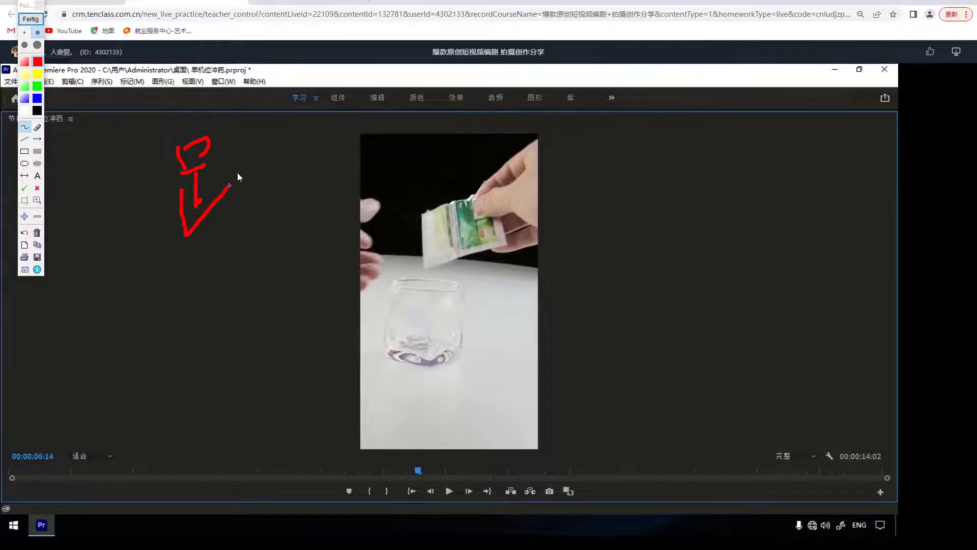
pyautogui.moveTo(270, 115); pyautogui.dragTo(253, 236)
pyautogui.moveTo(297, 144)
pyautogui.mouseDown()
pyautogui.moveTo(282, 218)
pyautogui.moveTo(321, 209)
pyautogui.mouseUp()
pyautogui.moveTo(216, 288)
pyautogui.mouseDown()
pyautogui.moveTo(251, 295)
pyautogui.moveTo(270, 280)
pyautogui.mouseUp()
pyautogui.moveTo(190, 310); pyautogui.dragTo(291, 295)
pyautogui.moveTo(187, 331); pyautogui.dragTo(187, 365)
pyautogui.moveTo(197, 324)
pyautogui.mouseDown()
pyautogui.moveTo(229, 346)
pyautogui.moveTo(252, 341)
pyautogui.mouseUp()
pyautogui.moveTo(266, 317); pyautogui.dragTo(249, 369)
pyautogui.moveTo(155, 382); pyautogui.dragTo(230, 341)
pyautogui.moveTo(228, 345)
pyautogui.mouseDown()
pyautogui.moveTo(248, 361)
pyautogui.moveTo(148, 437)
pyautogui.mouseUp()
pyautogui.moveTo(501, 148)
pyautogui.mouseDown()
pyautogui.moveTo(311, 175)
pyautogui.moveTo(349, 124)
pyautogui.mouseUp()
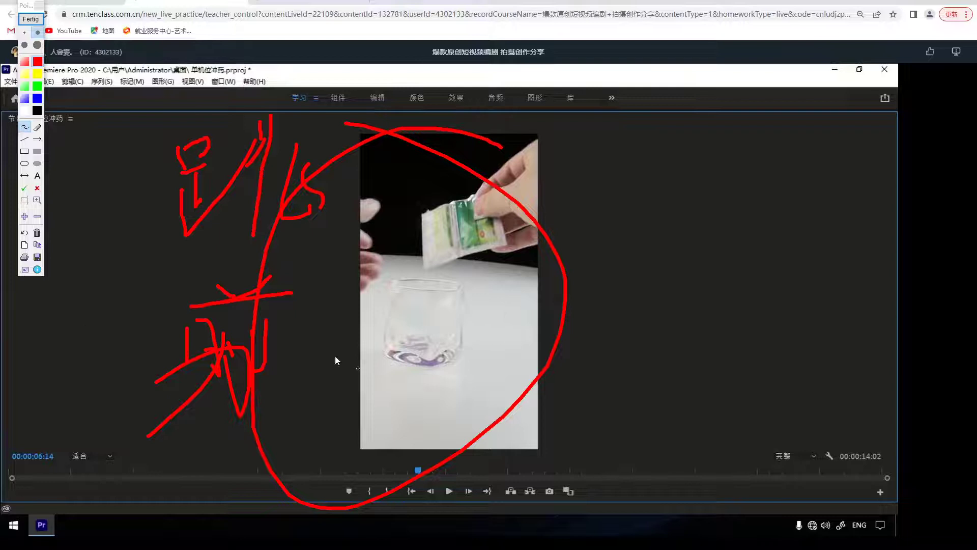
pyautogui.rightClick(344, 232)
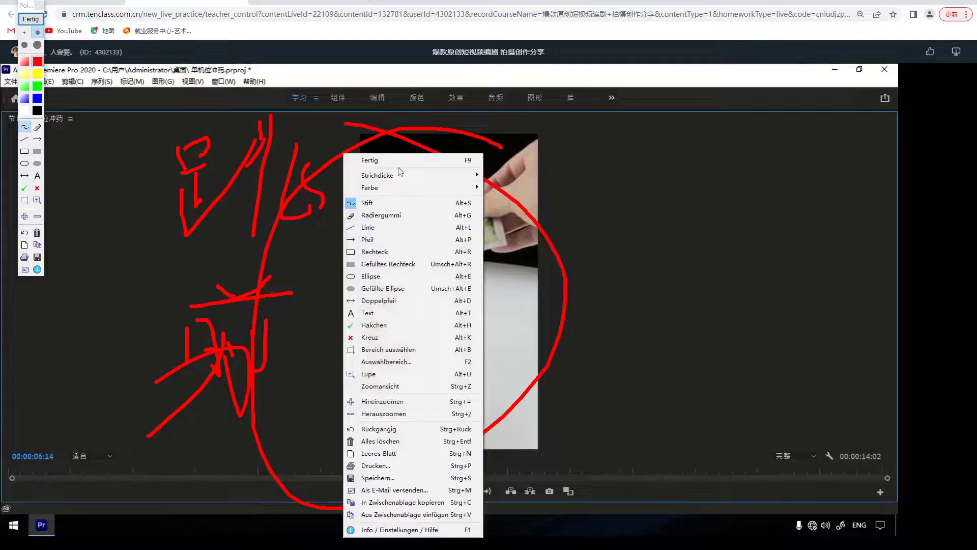
pyautogui.click(370, 160)
# - Replay the packet shot from 00:00:05:11 and position the playhead at 00:00:06:17
pyautogui.moveTo(361, 466); pyautogui.dragTo(350, 467)
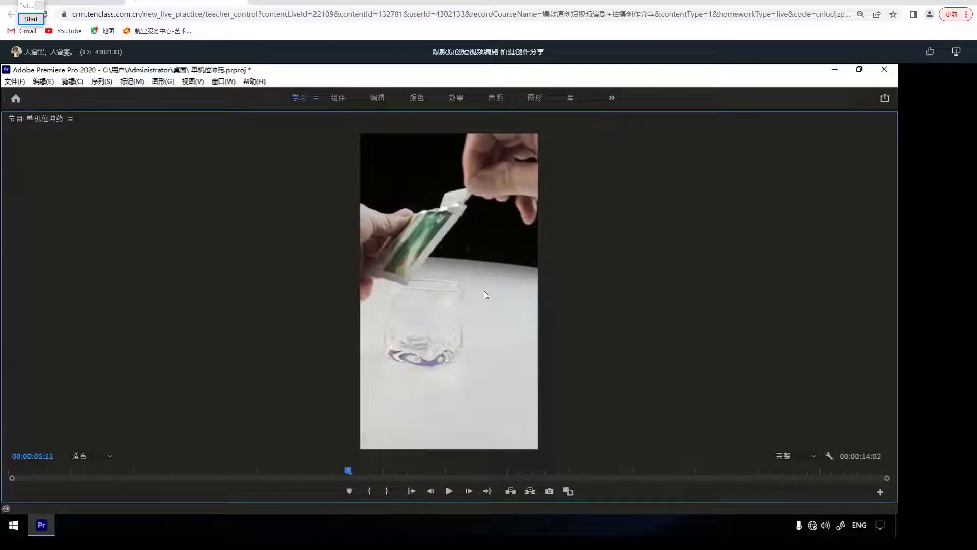
pyautogui.press('space')
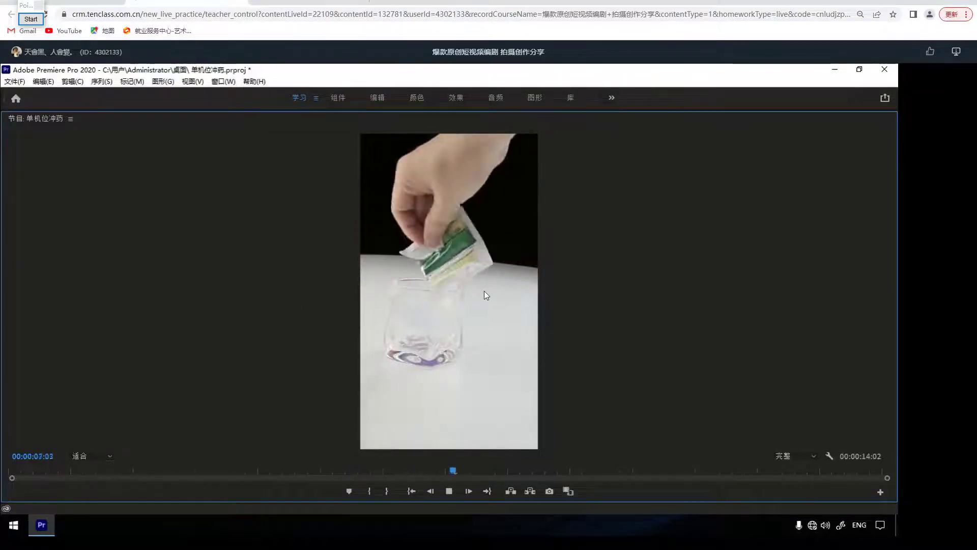
pyautogui.press('space')
pyautogui.click(523, 466)
pyautogui.click(424, 466)
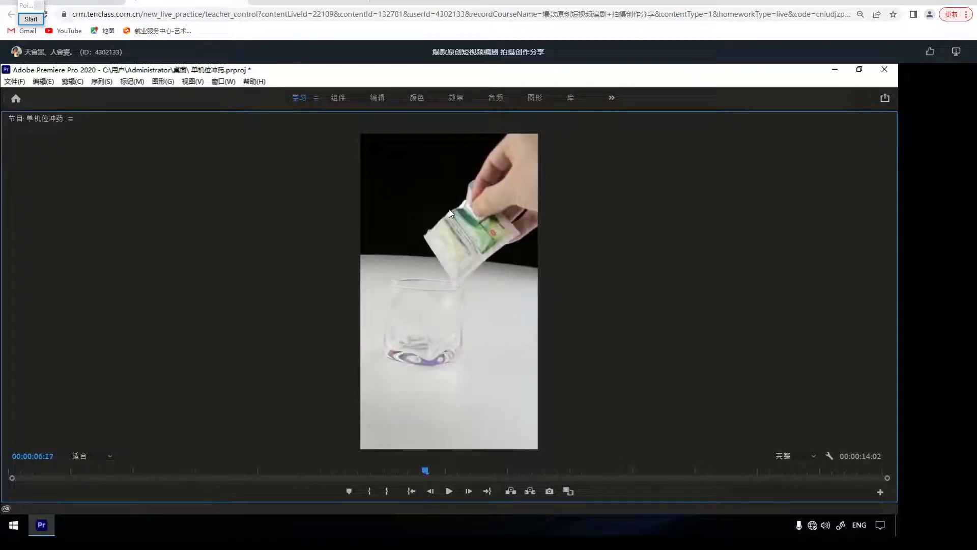
# - Replay and scrub through the packet-pouring shots and position the playhead at 00:00:06:05
pyautogui.press('space')
pyautogui.press('space')
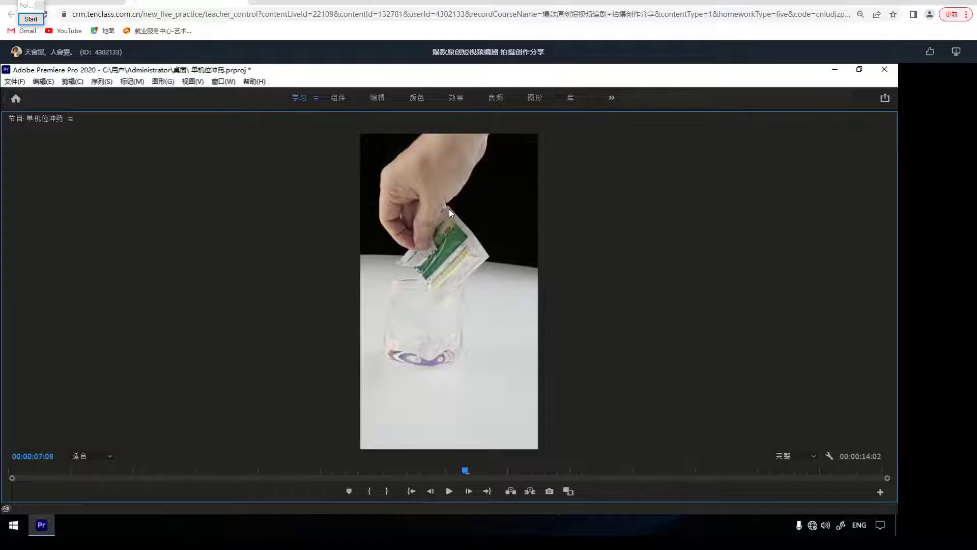
pyautogui.press('space')
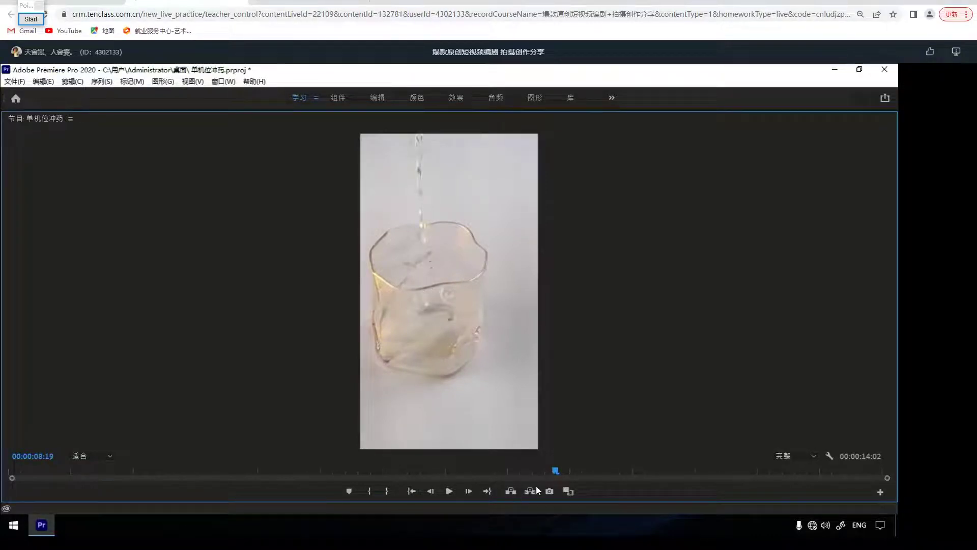
pyautogui.moveTo(481, 468); pyautogui.dragTo(667, 462)
pyautogui.moveTo(591, 463); pyautogui.dragTo(329, 463)
pyautogui.press('space')
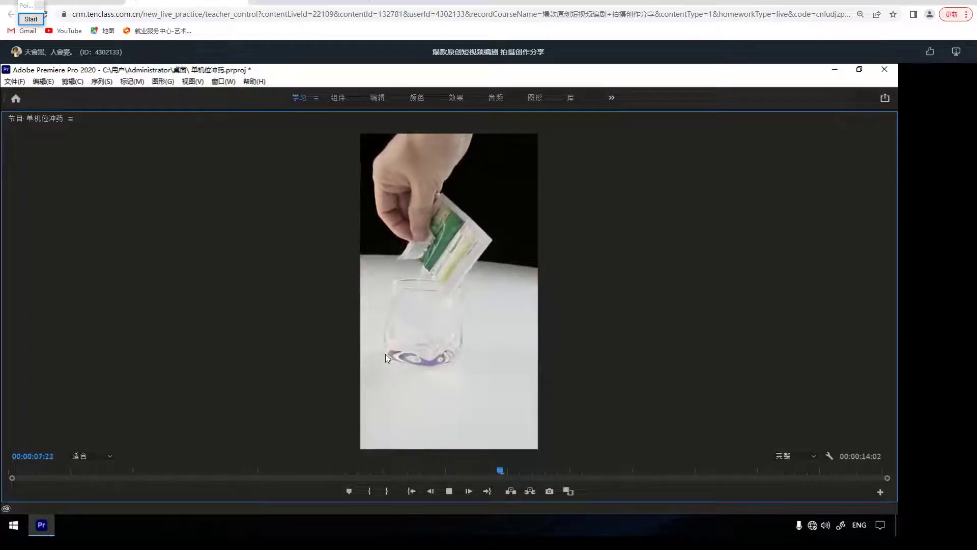
pyautogui.press('space')
pyautogui.moveTo(520, 471); pyautogui.dragTo(393, 471)
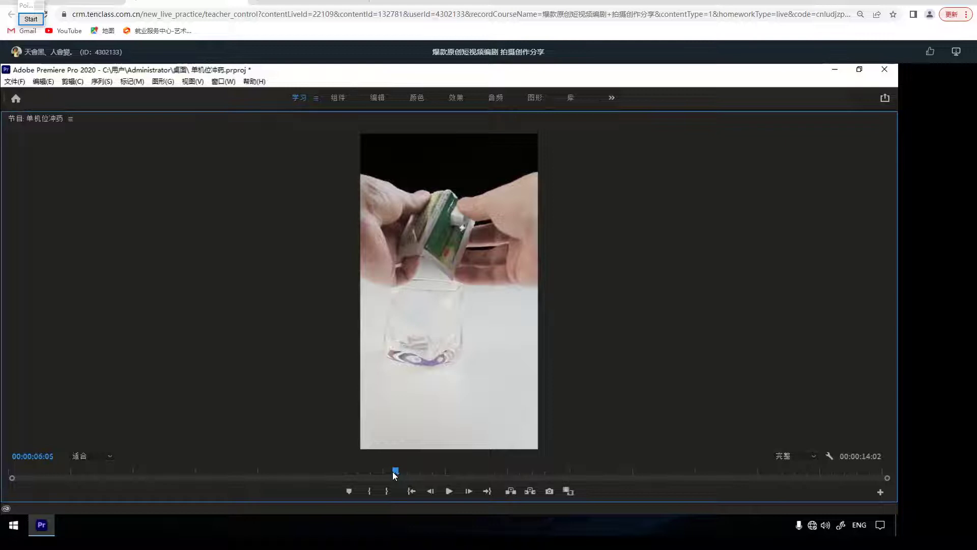
# - Draw a red arc beside the frame and a large loop around the hands and packet, and close the annotations
pyautogui.click(31, 19)
pyautogui.moveTo(447, 144)
pyautogui.mouseDown()
pyautogui.moveTo(539, 208)
pyautogui.moveTo(442, 133)
pyautogui.mouseUp()
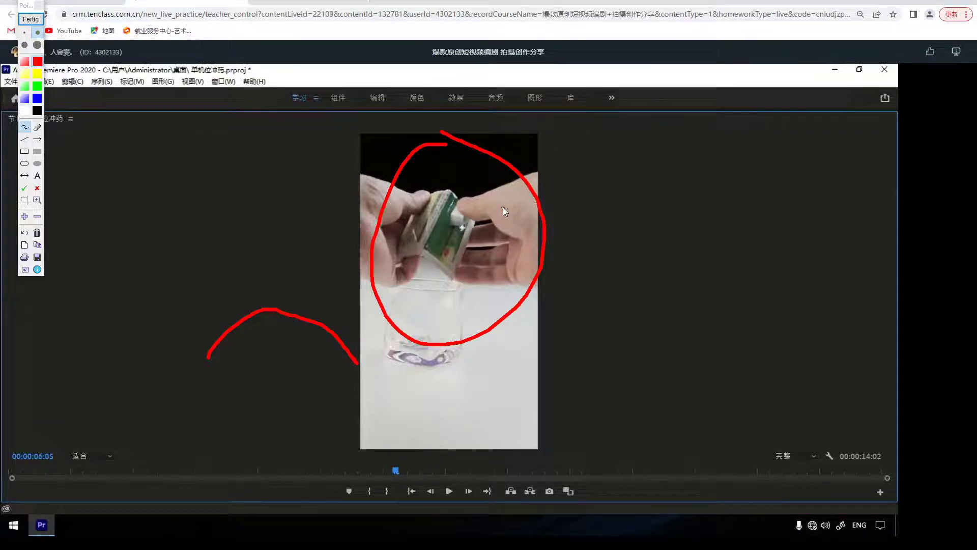
pyautogui.rightClick(447, 181)
pyautogui.click(490, 160)
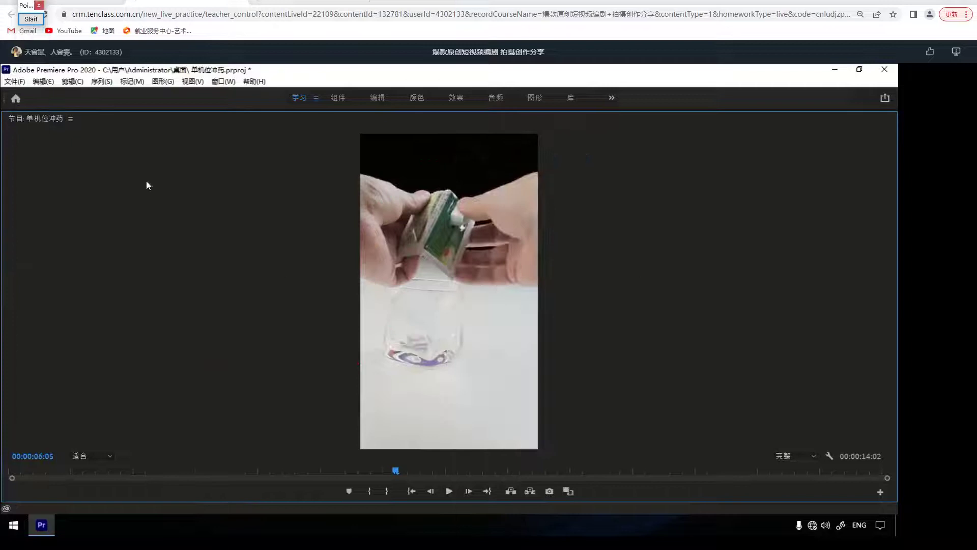
# - Return to the homework list, search for a student by nickname, and open the matching homework
pyautogui.click(101, 10)
pyautogui.moveTo(869, 68); pyautogui.dragTo(814, 75)
pyautogui.press('BackSpace')
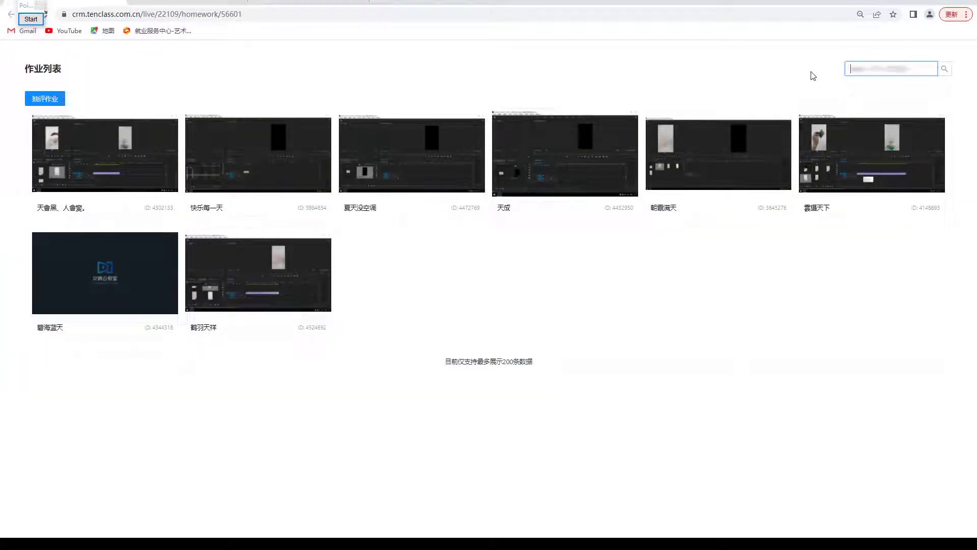
pyautogui.write('a')
pyautogui.press('Return')
pyautogui.write('jing')
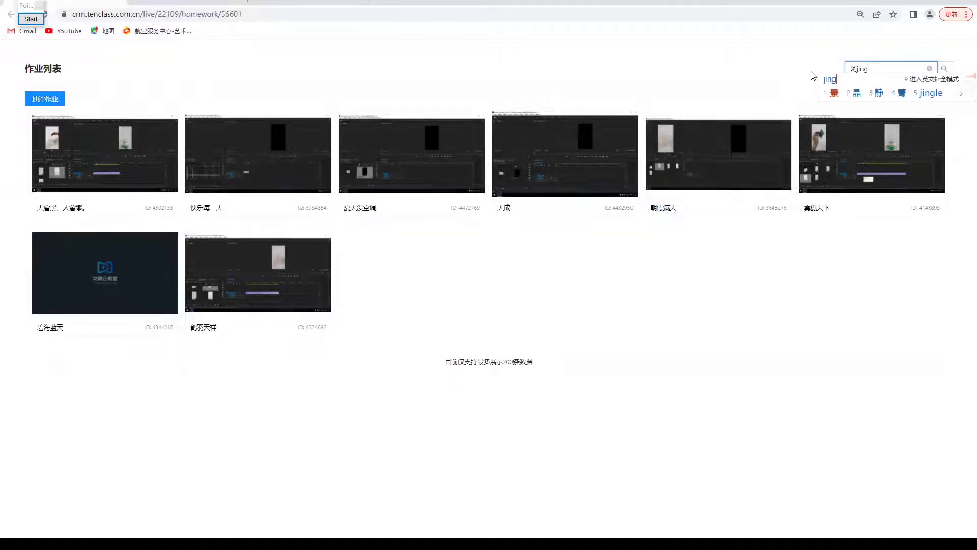
pyautogui.write('3')
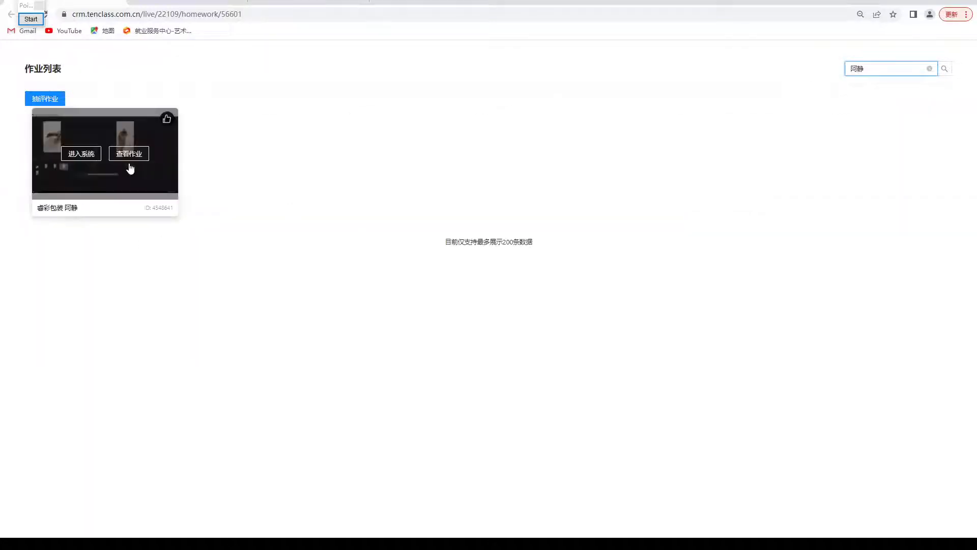
pyautogui.click(130, 159)
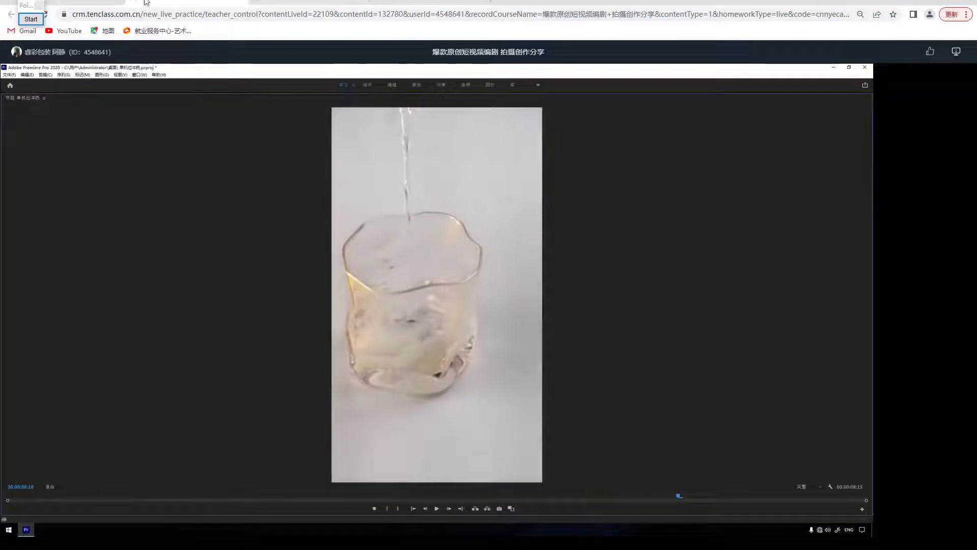
# - Clear the student search in the homework list, draw a random student twice, and open the second student's homework
pyautogui.click(70, 2)
pyautogui.moveTo(906, 69); pyautogui.dragTo(807, 70)
pyautogui.press('BackSpace')
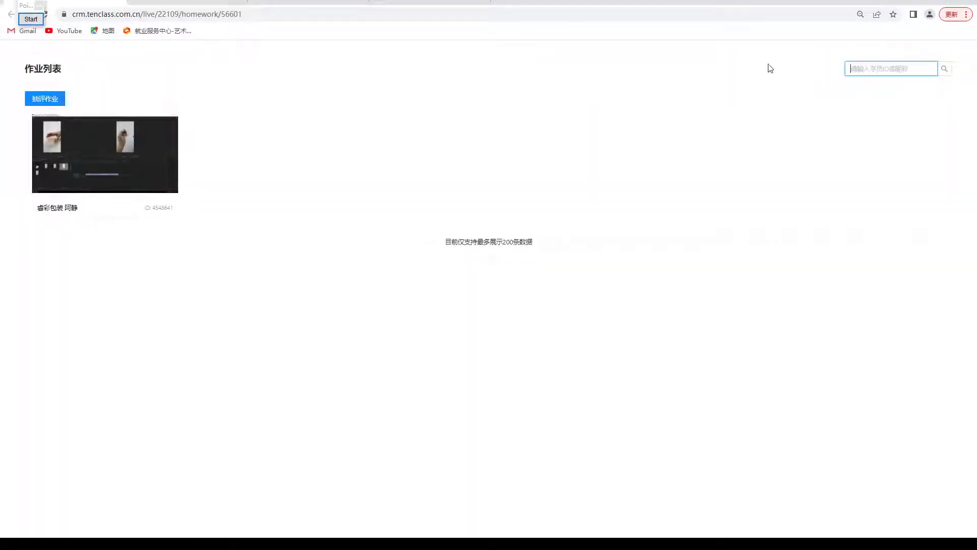
pyautogui.click(46, 100)
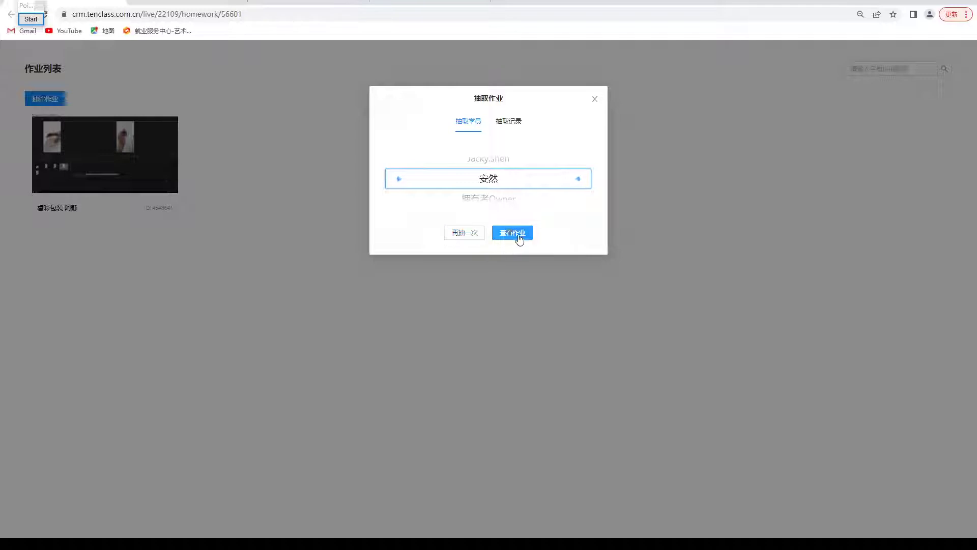
pyautogui.click(477, 235)
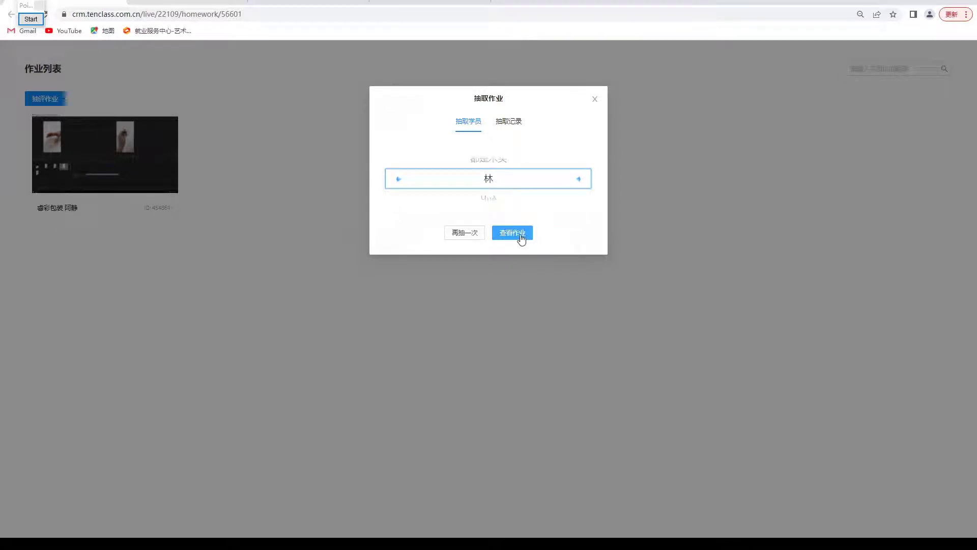
pyautogui.click(521, 237)
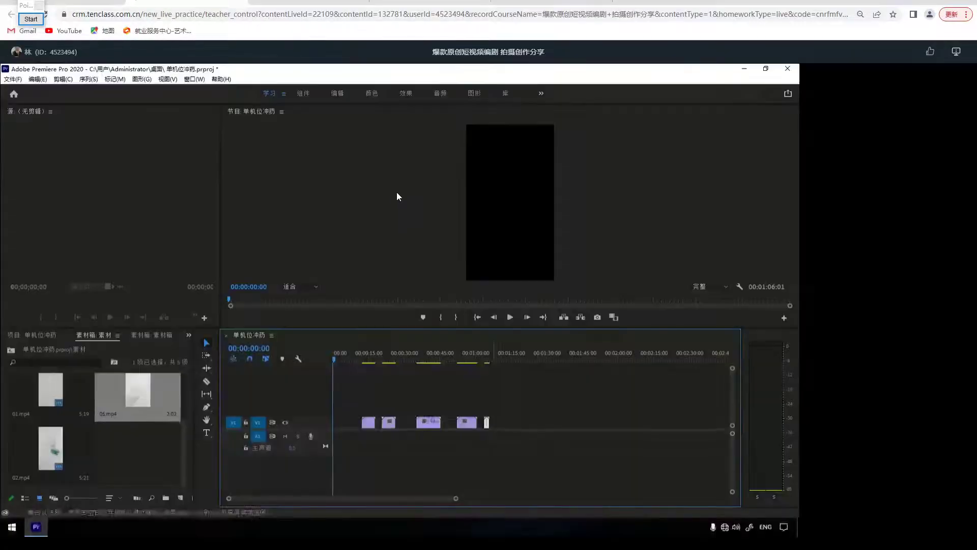
# - Close this homework, draw another random student, and open that student's work
pyautogui.hotkey('ctrl', 'w')
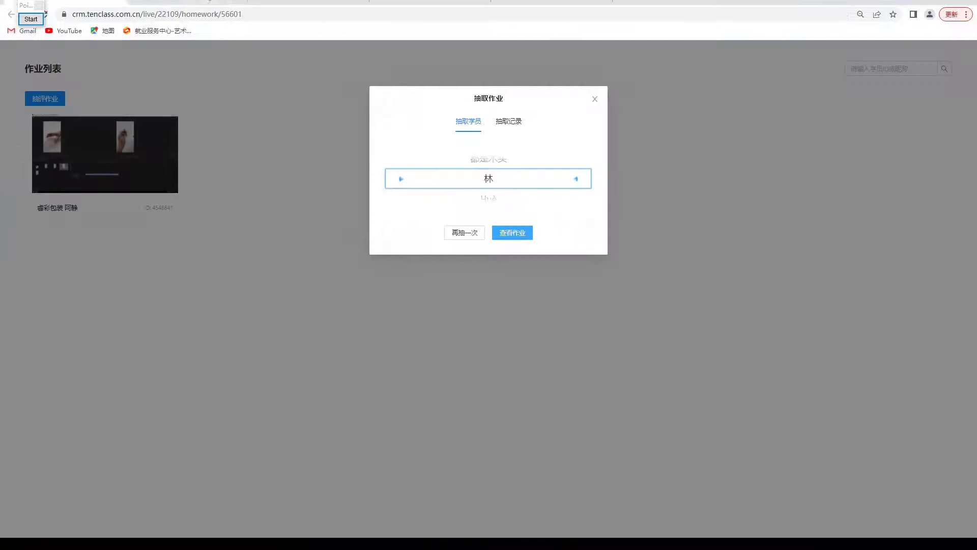
pyautogui.click(460, 233)
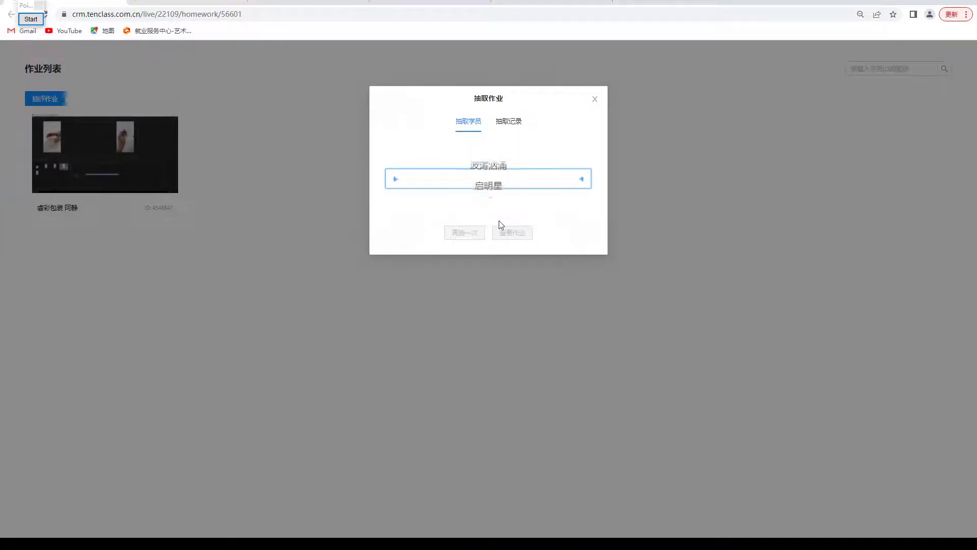
pyautogui.click(510, 235)
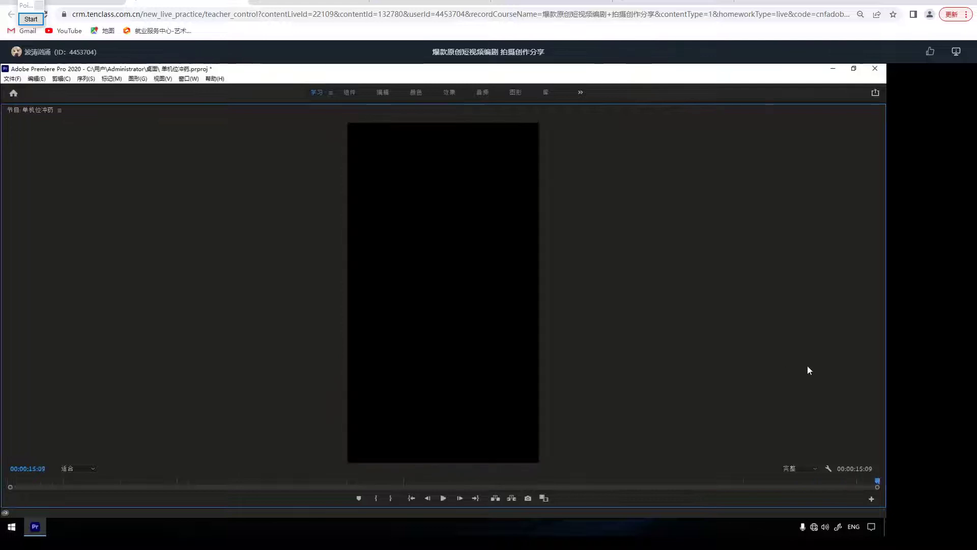
# - Scrub the student's sequence back to the start and play the opening glass shot through to the packet pick-up
pyautogui.click(608, 480)
pyautogui.click(495, 479)
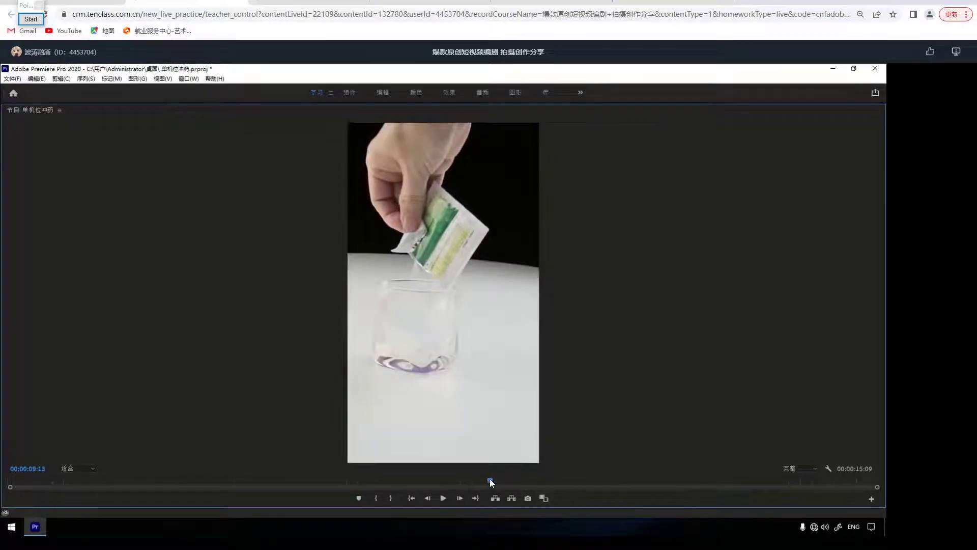
pyautogui.click(265, 481)
pyautogui.moveTo(237, 481); pyautogui.dragTo(28, 480)
pyautogui.press('space')
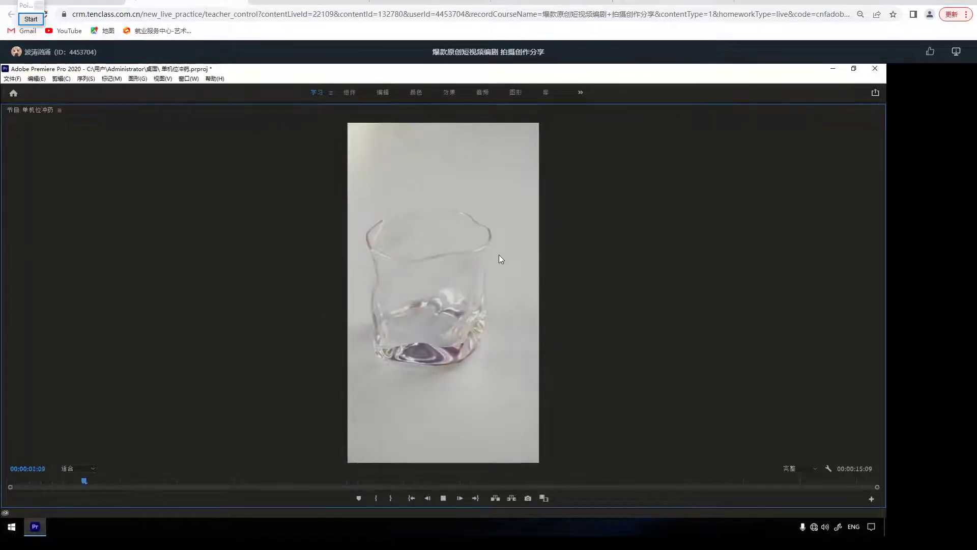
pyautogui.press('space')
pyautogui.press('space')
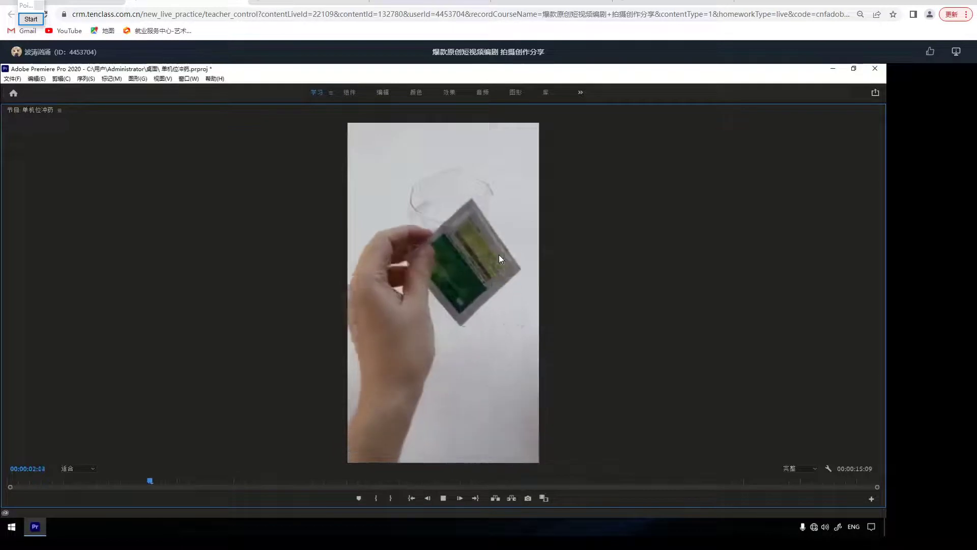
# - Replay the packet pick-up shot into the next shot and position the playhead at 00:00:03:14
pyautogui.moveTo(157, 483); pyautogui.dragTo(96, 480)
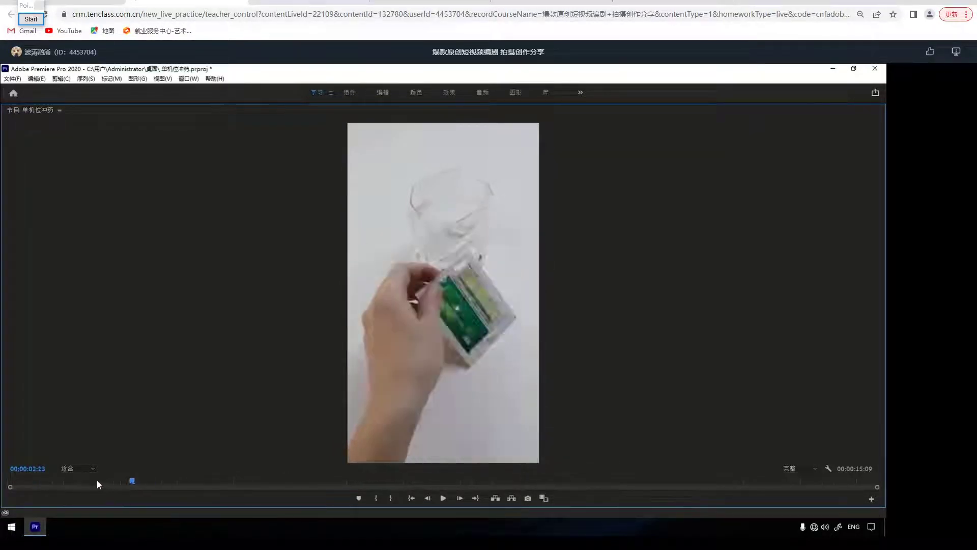
pyautogui.press('space')
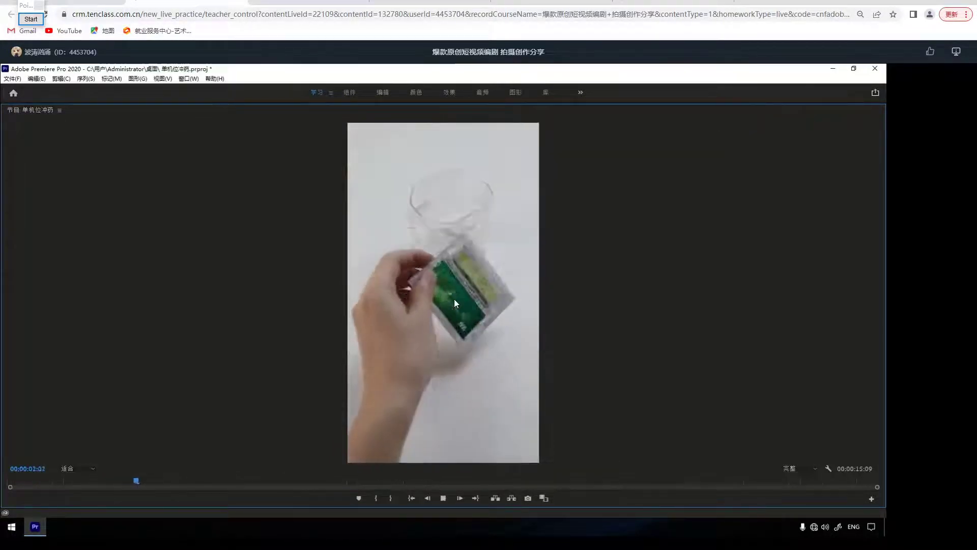
pyautogui.press('space')
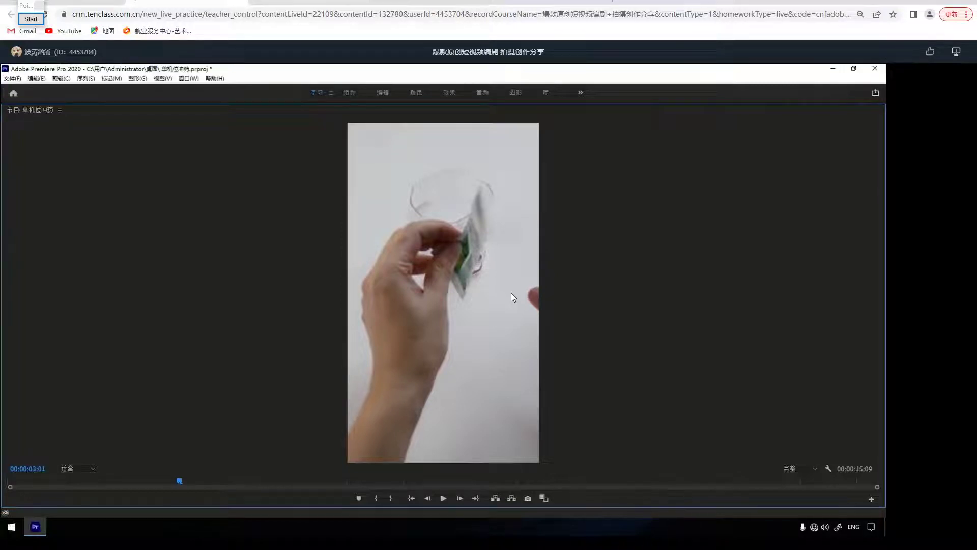
pyautogui.press('space')
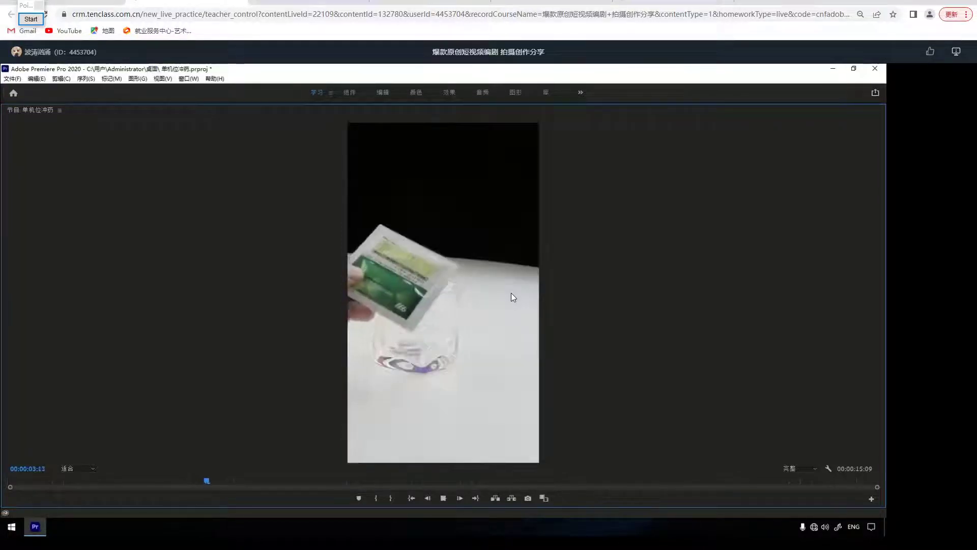
pyautogui.moveTo(218, 482)
pyautogui.mouseDown()
pyautogui.moveTo(143, 481)
pyautogui.moveTo(298, 468)
pyautogui.moveTo(170, 481)
pyautogui.moveTo(208, 480)
pyautogui.mouseUp()
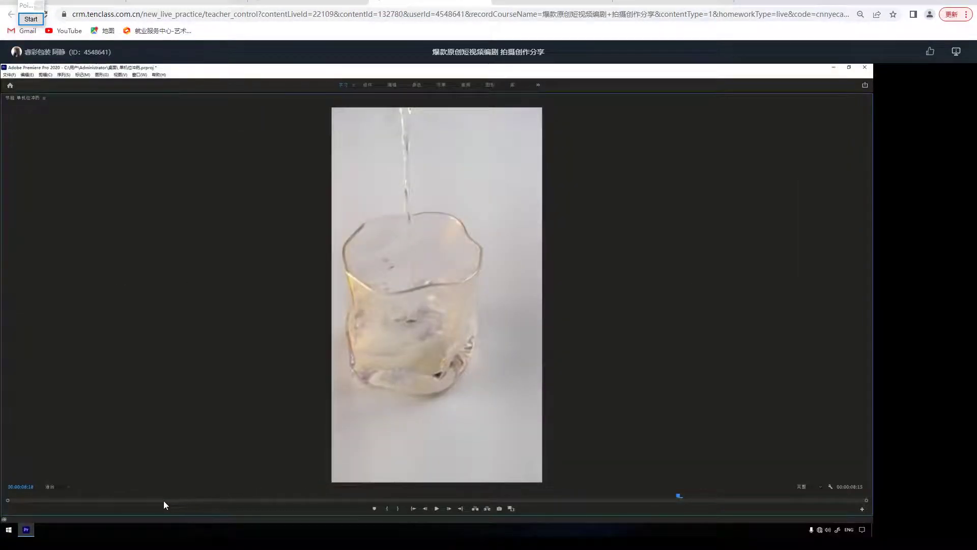
# - Switch to the previously opened student's version and replay its packet pick-up from 00:00:01:17 for comparison
pyautogui.click(116, 500)
pyautogui.press('space')
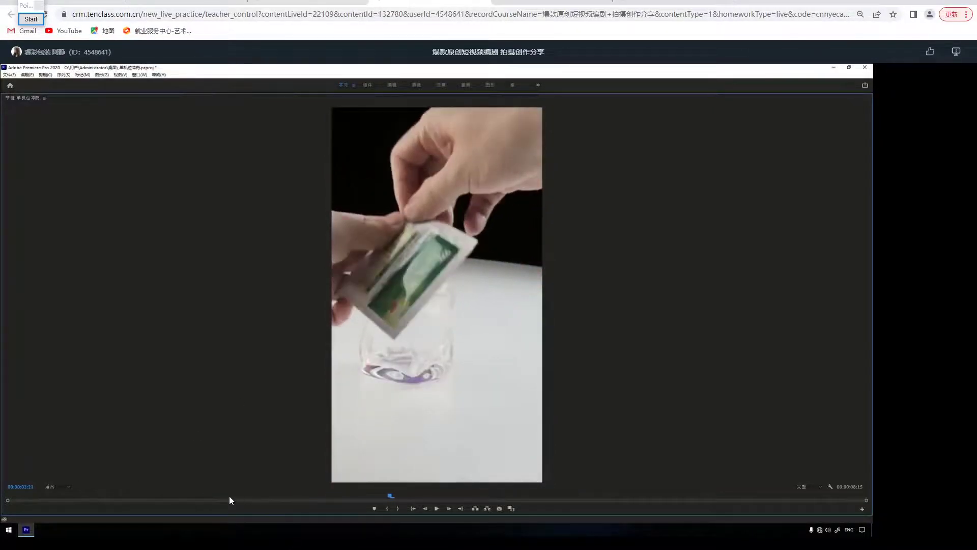
pyautogui.click(213, 495)
pyautogui.press('space')
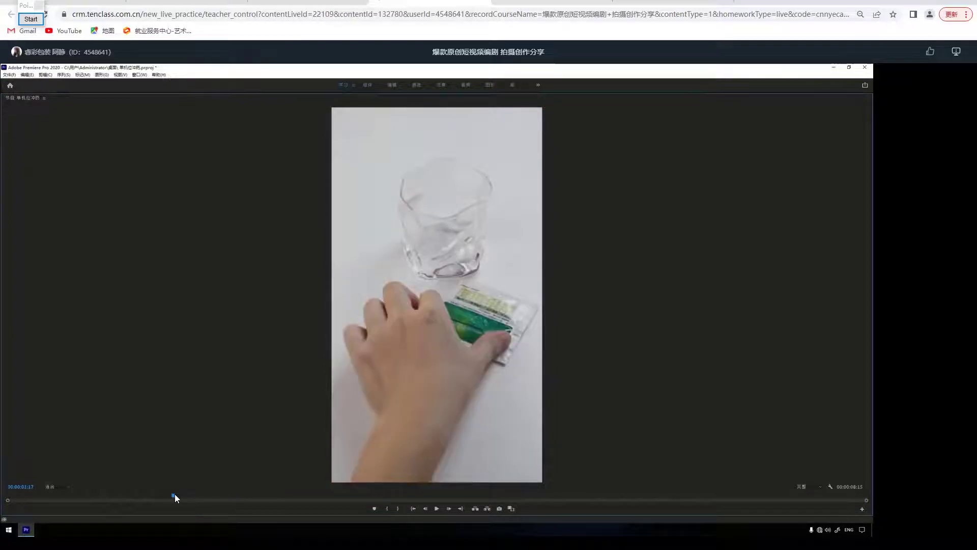
pyautogui.press('space')
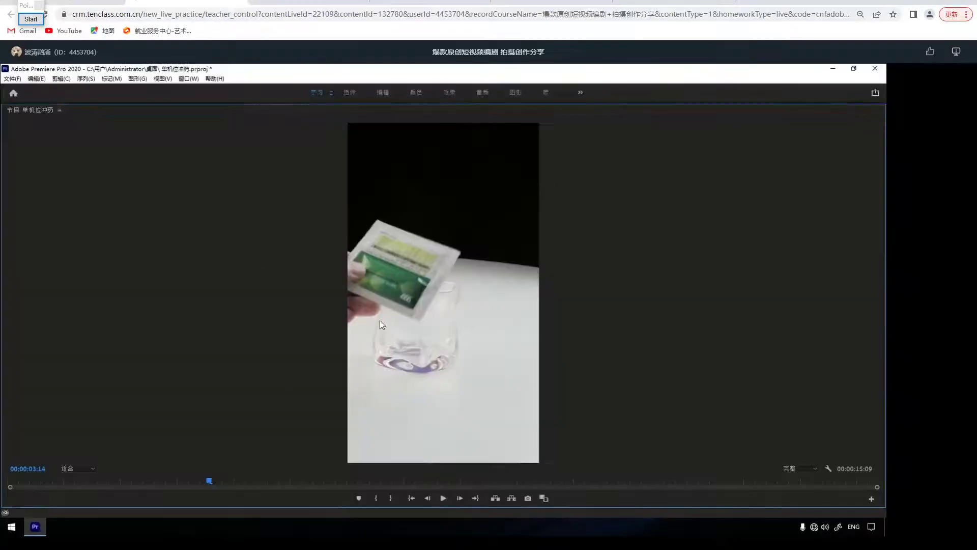
# - Play the last drawn student's packet shot to 00:00:09:05, loop the hand and packet in red, and draw an outward exit arrow
pyautogui.press('space')
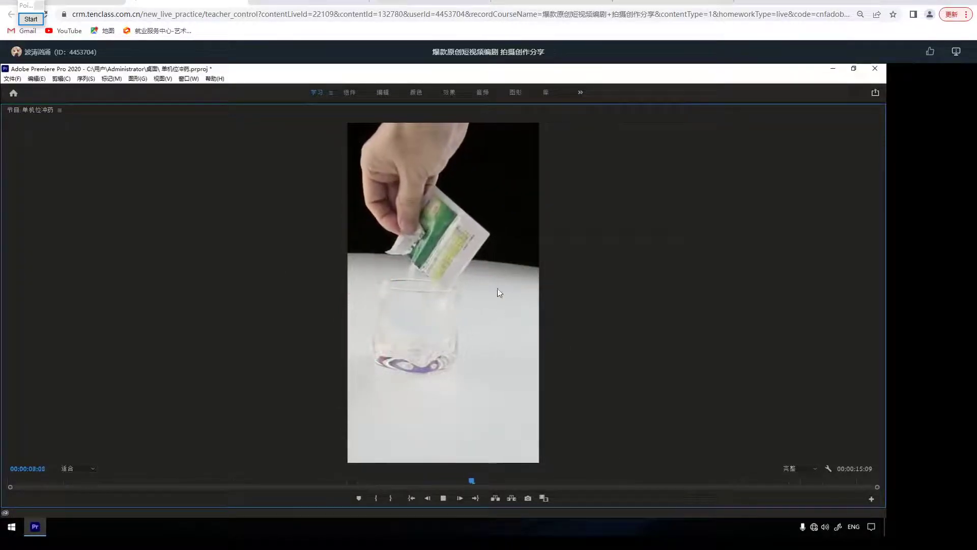
pyautogui.press('space')
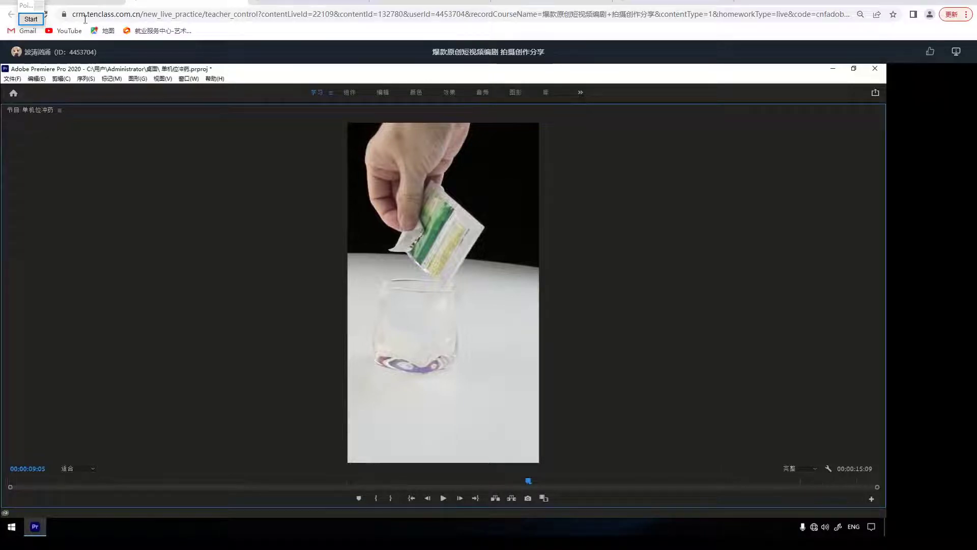
pyautogui.click(31, 19)
pyautogui.moveTo(475, 94)
pyautogui.mouseDown()
pyautogui.moveTo(438, 91)
pyautogui.moveTo(598, 233)
pyautogui.moveTo(423, 87)
pyautogui.mouseUp()
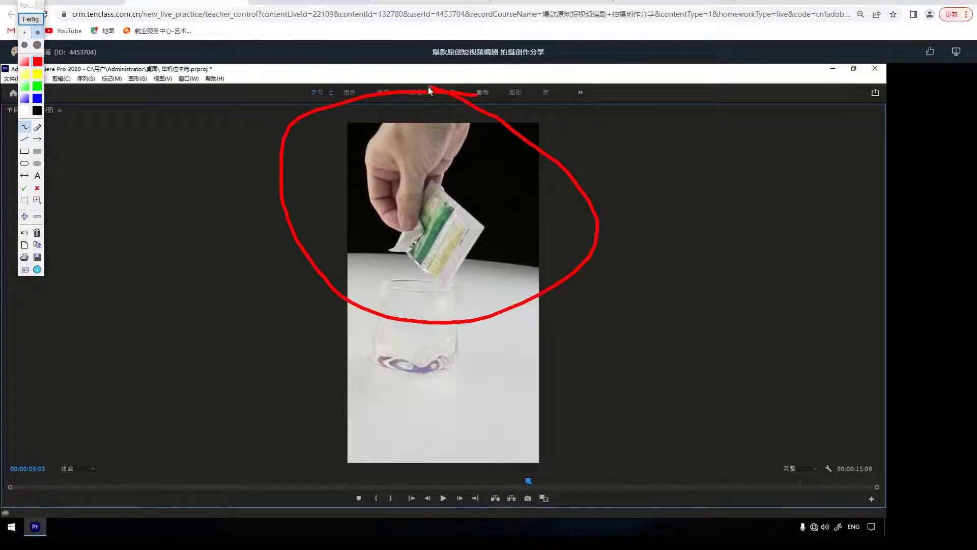
pyautogui.moveTo(430, 168)
pyautogui.mouseDown()
pyautogui.moveTo(705, 119)
pyautogui.moveTo(639, 158)
pyautogui.mouseUp()
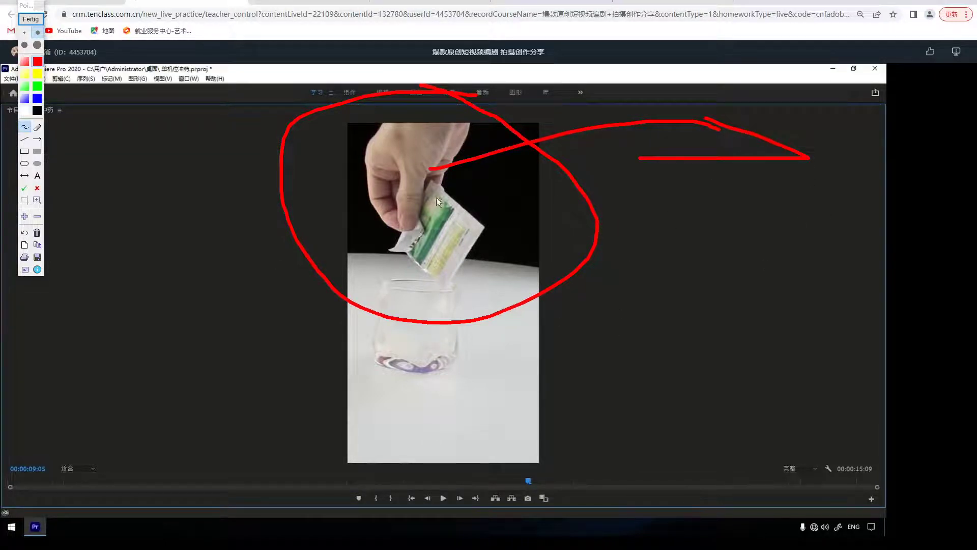
# - Draw a red frame around the hand area, a small divided box diagram with an exit arrow, and another arrow above the glass
pyautogui.moveTo(354, 122)
pyautogui.mouseDown()
pyautogui.moveTo(596, 124)
pyautogui.moveTo(581, 304)
pyautogui.moveTo(330, 291)
pyautogui.moveTo(344, 126)
pyautogui.moveTo(371, 122)
pyautogui.mouseUp()
pyautogui.moveTo(240, 345); pyautogui.dragTo(241, 390)
pyautogui.moveTo(375, 339); pyautogui.dragTo(375, 431)
pyautogui.moveTo(246, 423)
pyautogui.mouseDown()
pyautogui.moveTo(379, 423)
pyautogui.moveTo(378, 354)
pyautogui.moveTo(371, 342)
pyautogui.moveTo(246, 345)
pyautogui.mouseUp()
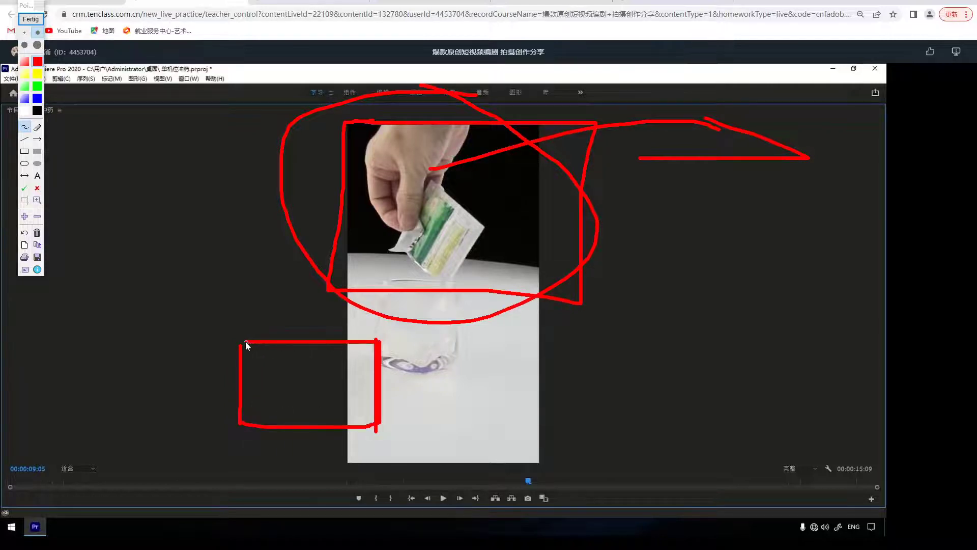
pyautogui.moveTo(319, 386); pyautogui.dragTo(290, 396)
pyautogui.moveTo(275, 430); pyautogui.dragTo(275, 434)
pyautogui.moveTo(259, 394)
pyautogui.mouseDown()
pyautogui.moveTo(448, 407)
pyautogui.moveTo(392, 415)
pyautogui.mouseUp()
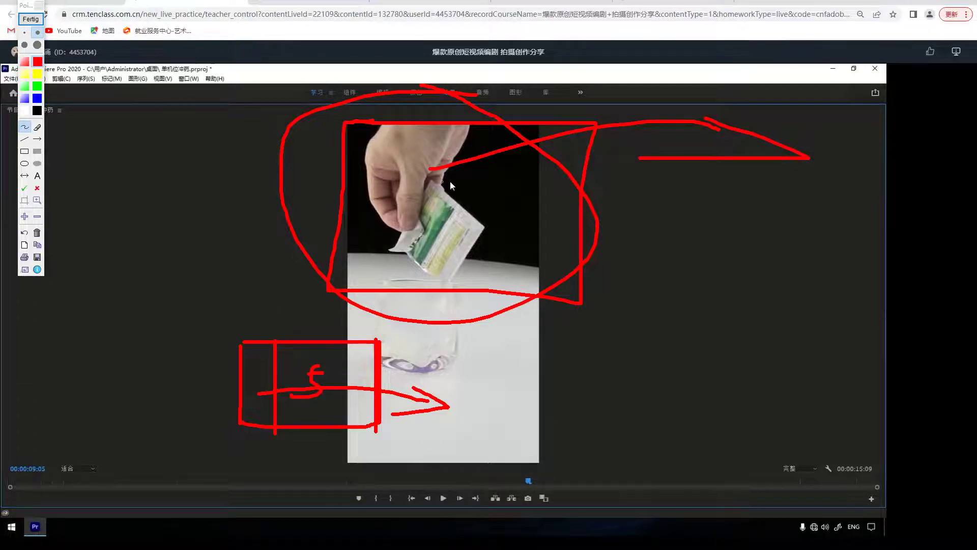
pyautogui.moveTo(444, 310)
pyautogui.mouseDown()
pyautogui.moveTo(551, 293)
pyautogui.moveTo(546, 285)
pyautogui.moveTo(584, 309)
pyautogui.moveTo(540, 312)
pyautogui.mouseUp()
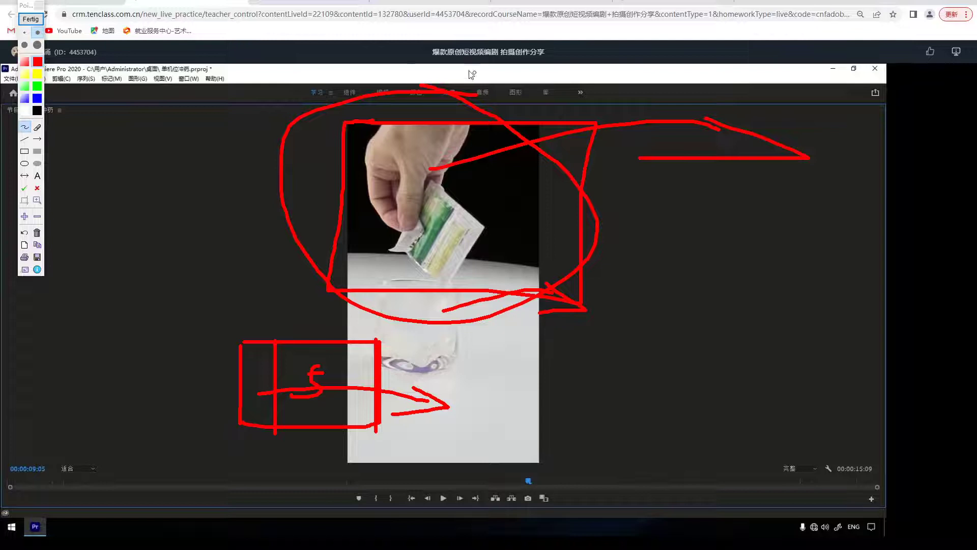
# - Switch to the 单机位剪辑方法 summary slide and circle 入镜之前 and 入画 in red, adding an outward arrow from the first phrase
pyautogui.click(31, 19)
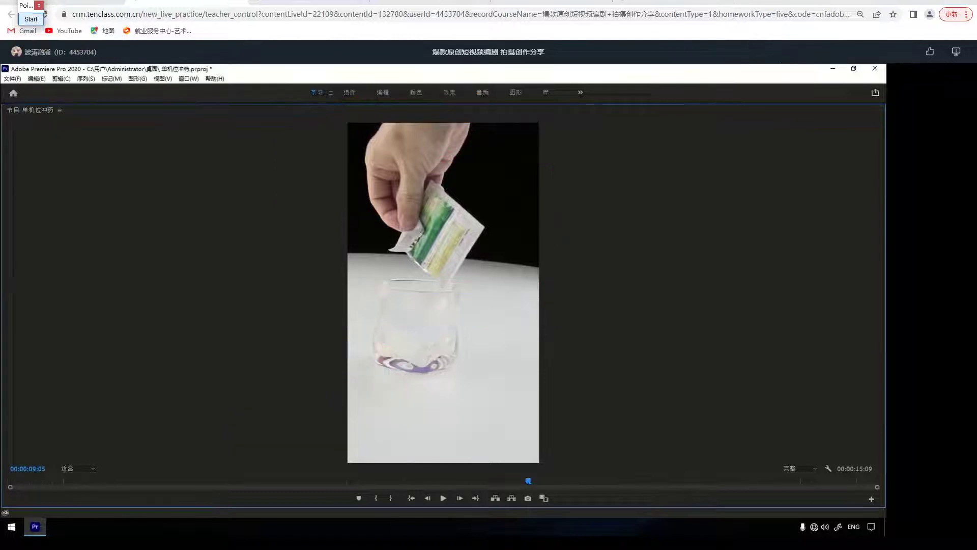
pyautogui.hotkey('alt', 'Tab')
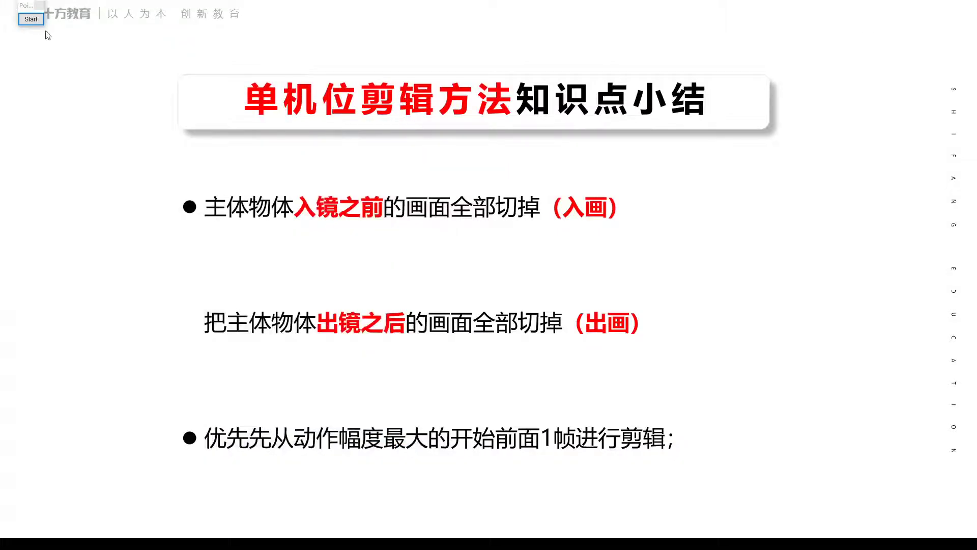
pyautogui.click(32, 21)
pyautogui.moveTo(289, 183)
pyautogui.mouseDown()
pyautogui.moveTo(251, 224)
pyautogui.moveTo(411, 243)
pyautogui.moveTo(390, 171)
pyautogui.moveTo(234, 180)
pyautogui.mouseUp()
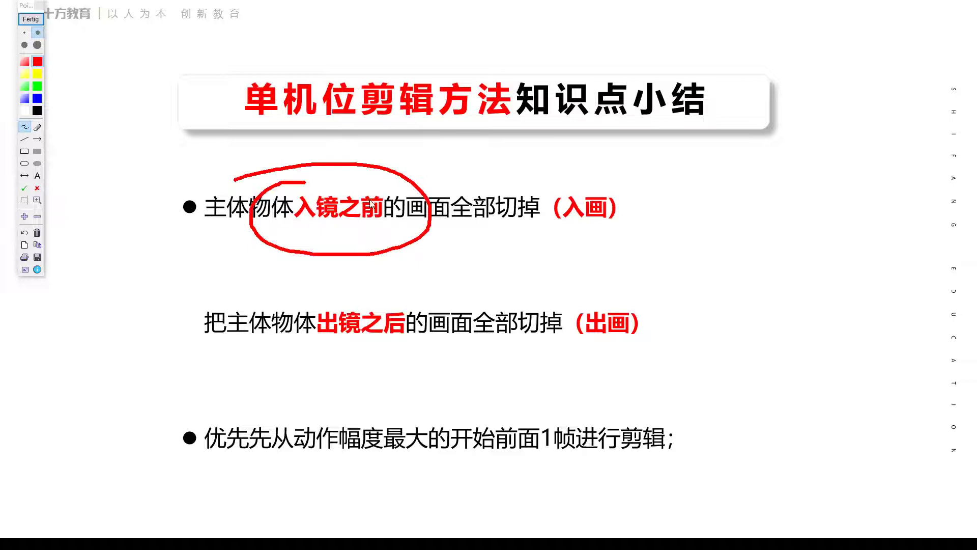
pyautogui.moveTo(376, 214)
pyautogui.mouseDown()
pyautogui.moveTo(626, 278)
pyautogui.moveTo(826, 273)
pyautogui.mouseUp()
pyautogui.moveTo(734, 232)
pyautogui.mouseDown()
pyautogui.moveTo(896, 286)
pyautogui.moveTo(817, 301)
pyautogui.mouseUp()
pyautogui.moveTo(616, 181)
pyautogui.mouseDown()
pyautogui.moveTo(657, 212)
pyautogui.moveTo(604, 190)
pyautogui.mouseUp()
# - Circle 出镜之后 and 出画 with an outward arrow, and mark 动作幅度最大 and 前面1帧 in the last point
pyautogui.moveTo(230, 314)
pyautogui.mouseDown()
pyautogui.moveTo(255, 311)
pyautogui.moveTo(431, 314)
pyautogui.moveTo(404, 360)
pyautogui.moveTo(241, 354)
pyautogui.moveTo(240, 320)
pyautogui.mouseUp()
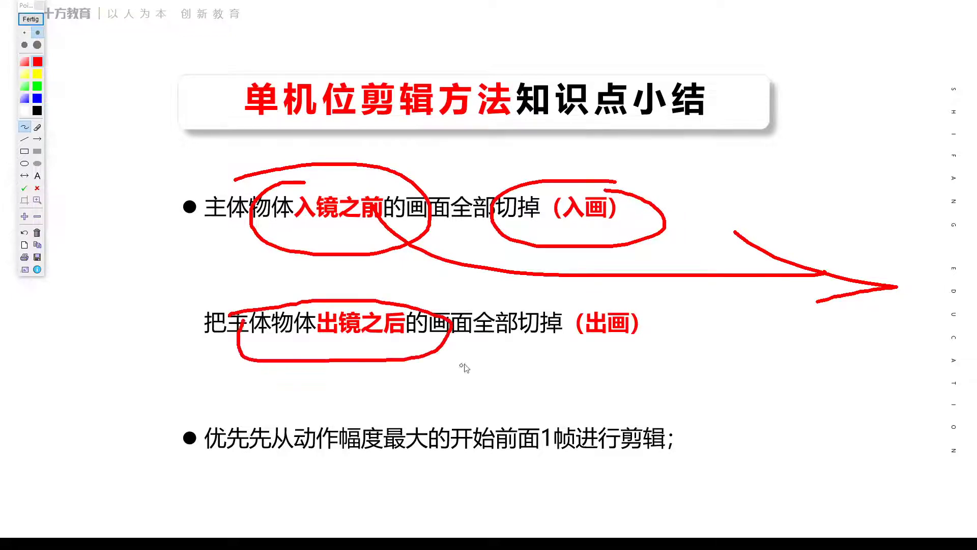
pyautogui.moveTo(467, 307)
pyautogui.mouseDown()
pyautogui.moveTo(598, 360)
pyautogui.moveTo(522, 326)
pyautogui.moveTo(725, 343)
pyautogui.moveTo(601, 308)
pyautogui.mouseUp()
pyautogui.moveTo(658, 353)
pyautogui.mouseDown()
pyautogui.moveTo(661, 362)
pyautogui.moveTo(860, 389)
pyautogui.mouseUp()
pyautogui.moveTo(830, 366); pyautogui.dragTo(925, 420)
pyautogui.moveTo(925, 419); pyautogui.dragTo(771, 417)
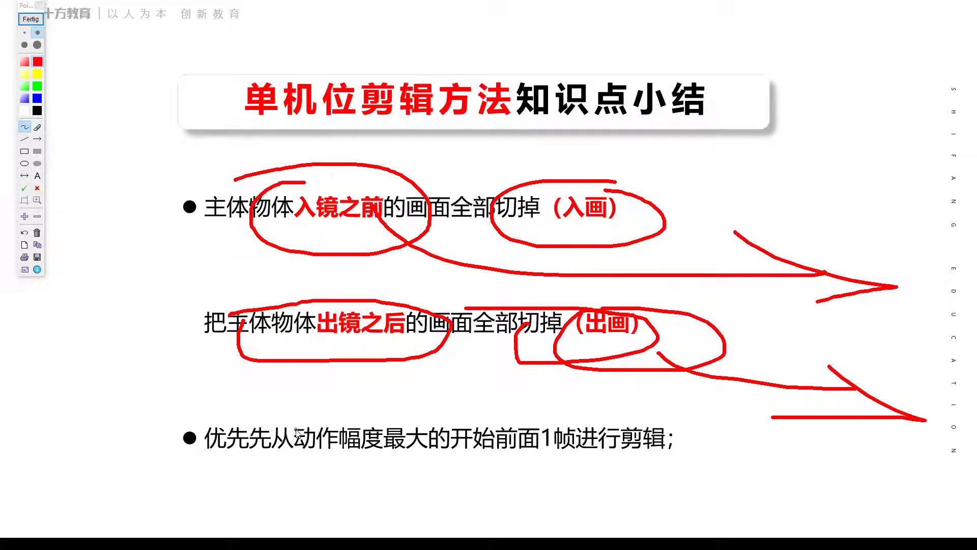
pyautogui.moveTo(296, 429)
pyautogui.mouseDown()
pyautogui.moveTo(360, 420)
pyautogui.moveTo(427, 424)
pyautogui.moveTo(436, 454)
pyautogui.mouseUp()
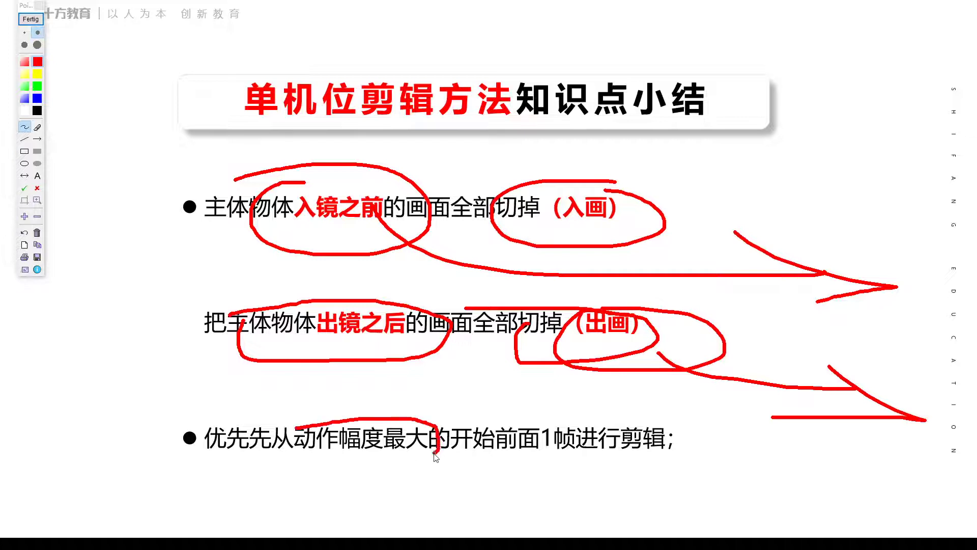
pyautogui.moveTo(513, 427)
pyautogui.mouseDown()
pyautogui.moveTo(647, 447)
pyautogui.moveTo(515, 421)
pyautogui.mouseUp()
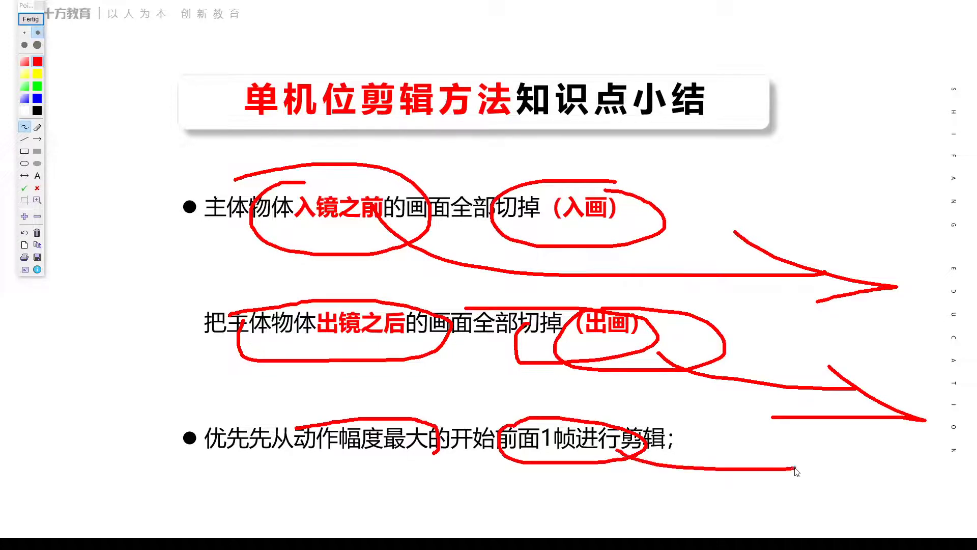
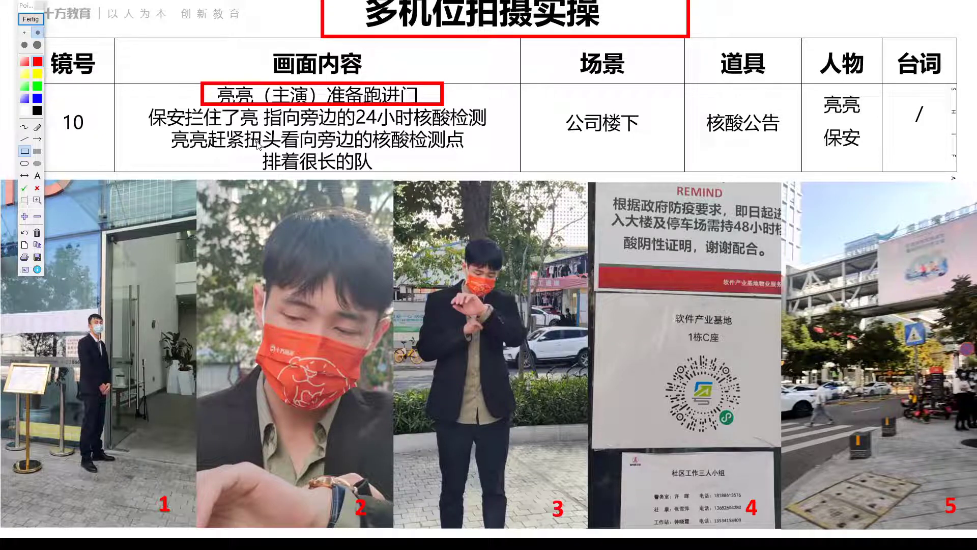
# - Frame the security guard line in the 画面内容 cell and the notice text, QR code and contact sheet in shot 4
pyautogui.moveTo(165, 54); pyautogui.dragTo(210, 105)
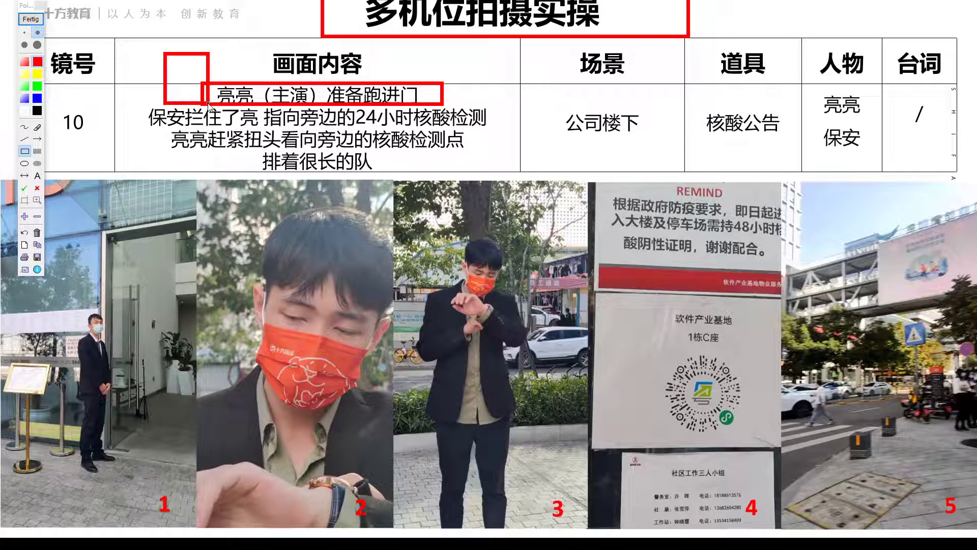
pyautogui.moveTo(136, 104); pyautogui.dragTo(273, 127)
pyautogui.moveTo(258, 99); pyautogui.dragTo(507, 127)
pyautogui.moveTo(601, 177); pyautogui.dragTo(763, 286)
pyautogui.moveTo(620, 314); pyautogui.dragTo(782, 461)
pyautogui.moveTo(653, 450); pyautogui.dragTo(745, 535)
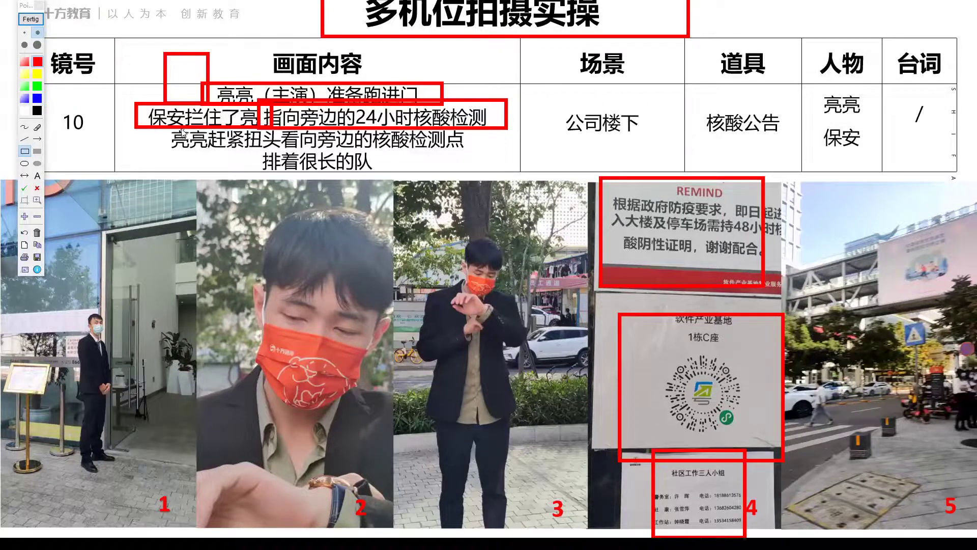
# - Frame the lines about looking toward the testing point and the long queue, plus the street area in shot 5
pyautogui.moveTo(160, 130); pyautogui.dragTo(468, 152)
pyautogui.moveTo(844, 264); pyautogui.dragTo(976, 535)
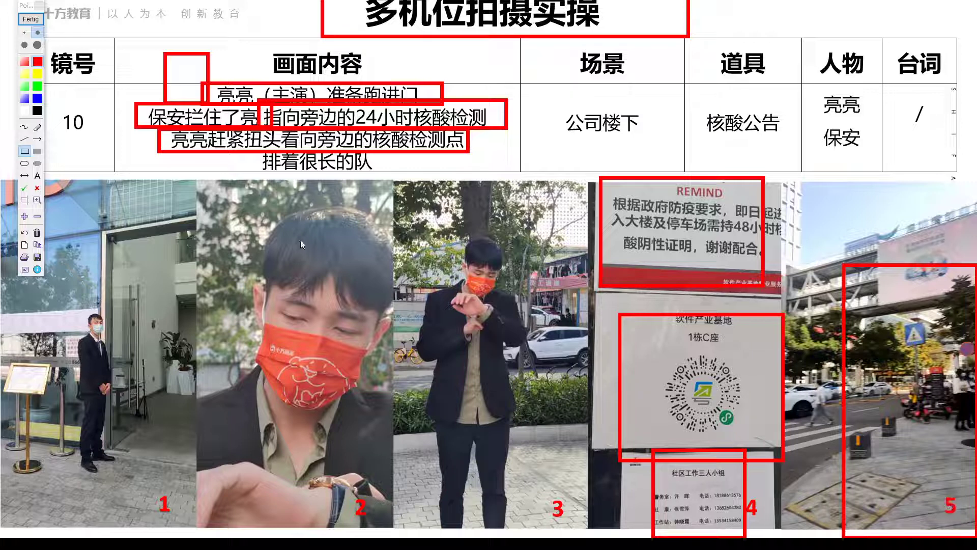
pyautogui.moveTo(238, 152); pyautogui.dragTo(395, 172)
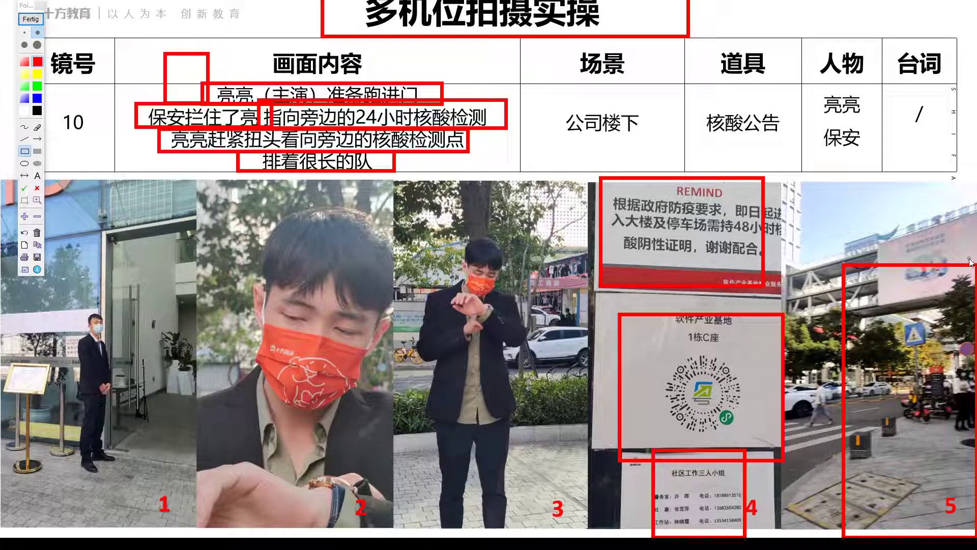
# - Clear the frames, draw red rectangles around the numbers of shots 1 to 3, and frame shots 4 and 5 entirely
pyautogui.click(30, 18)
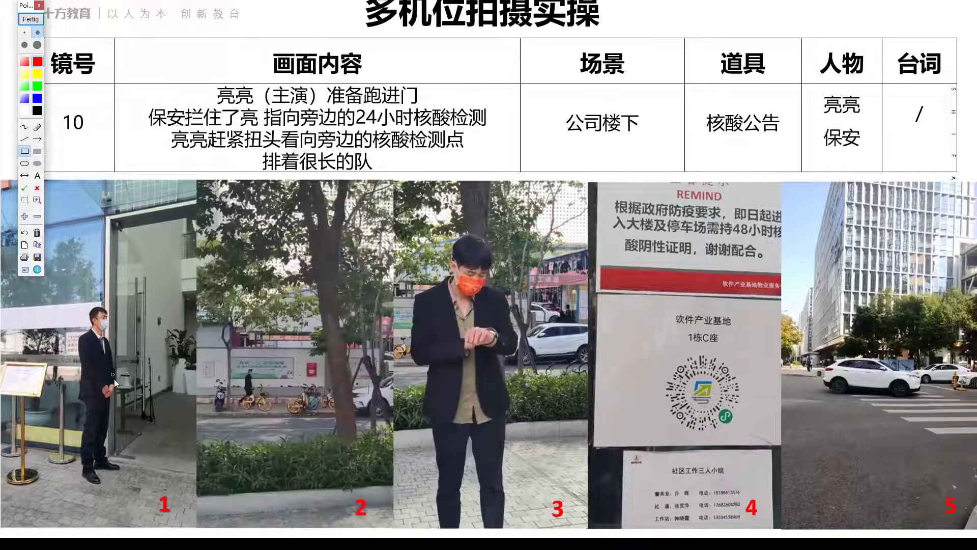
pyautogui.moveTo(131, 449); pyautogui.dragTo(187, 524)
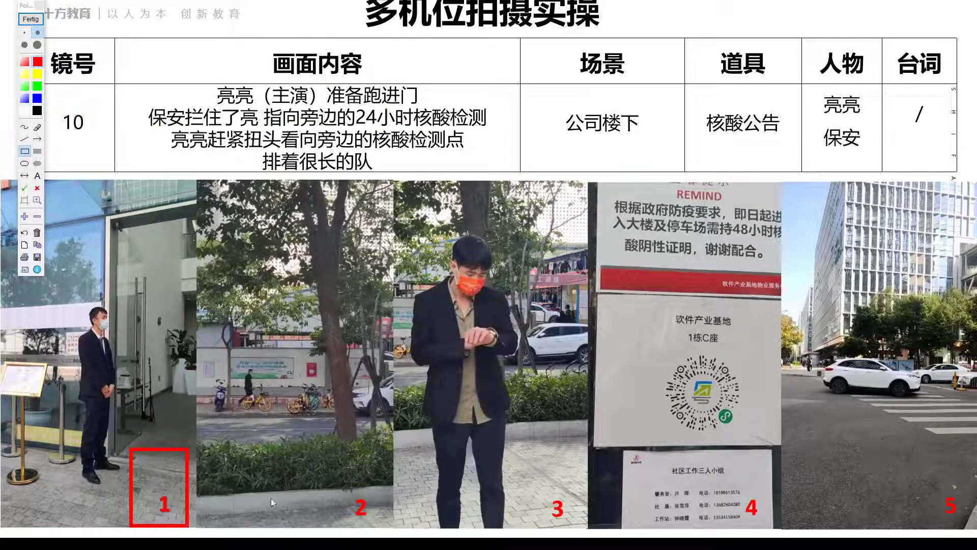
pyautogui.moveTo(309, 452); pyautogui.dragTo(377, 528)
pyautogui.moveTo(580, 518); pyautogui.dragTo(588, 526)
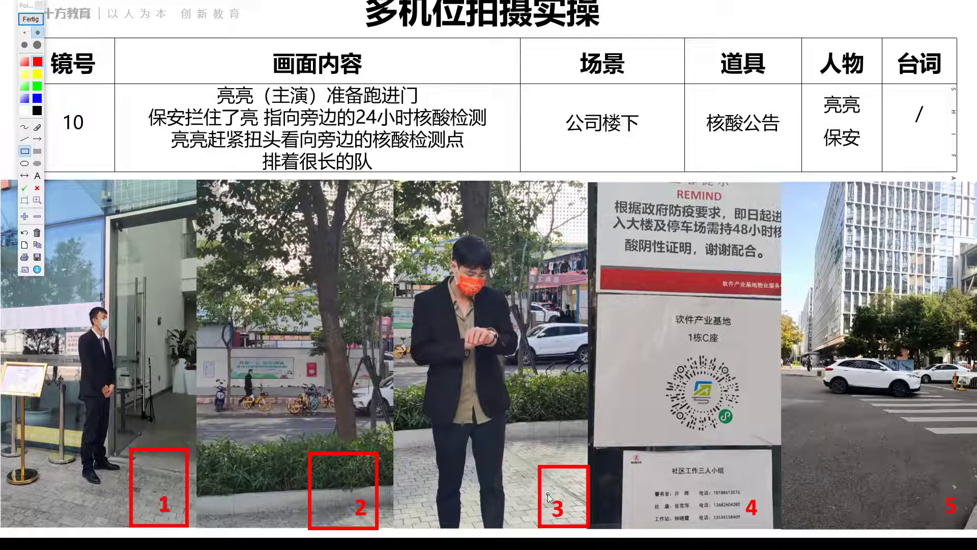
pyautogui.moveTo(594, 180)
pyautogui.mouseDown()
pyautogui.moveTo(624, 509)
pyautogui.moveTo(774, 535)
pyautogui.mouseUp()
pyautogui.moveTo(778, 188); pyautogui.dragTo(975, 535)
pyautogui.click(30, 19)
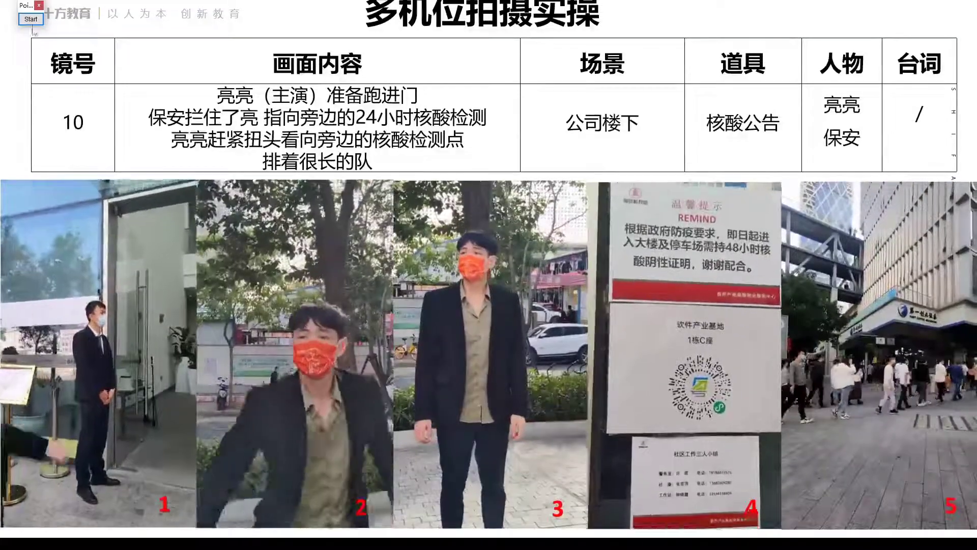
# - Restart annotating and draw red rectangles around the whole of shots 4 and 5, framing shot 4 twice
pyautogui.click(31, 19)
pyautogui.moveTo(596, 171)
pyautogui.mouseDown()
pyautogui.moveTo(787, 543)
pyautogui.moveTo(783, 529)
pyautogui.mouseUp()
pyautogui.moveTo(786, 177)
pyautogui.mouseDown()
pyautogui.moveTo(865, 213)
pyautogui.moveTo(931, 524)
pyautogui.moveTo(974, 533)
pyautogui.mouseUp()
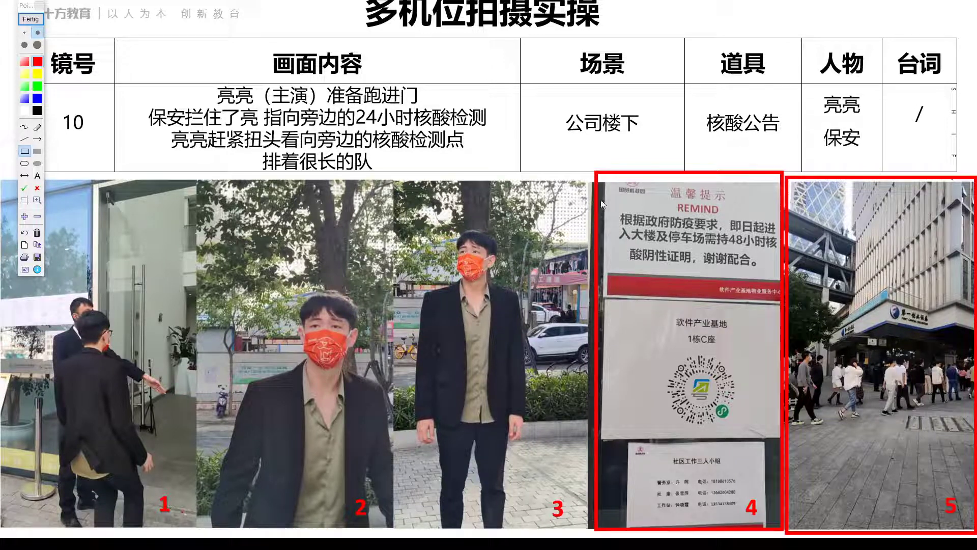
pyautogui.moveTo(586, 179)
pyautogui.mouseDown()
pyautogui.moveTo(804, 494)
pyautogui.moveTo(803, 529)
pyautogui.moveTo(797, 539)
pyautogui.moveTo(786, 534)
pyautogui.mouseUp()
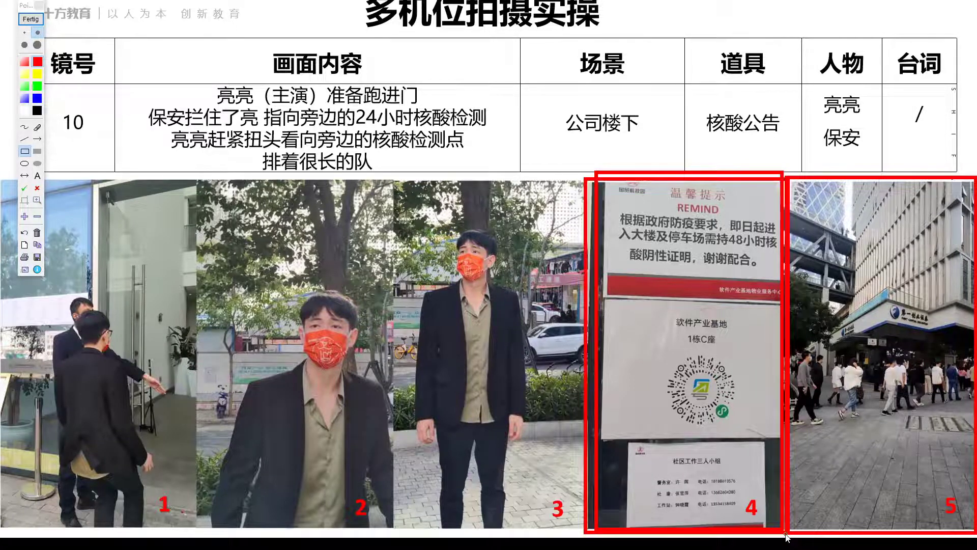
# - Draw straight red arrows from shots 4 and 5 up to the script table and across to the actor's face in shot 2
pyautogui.click(37, 139)
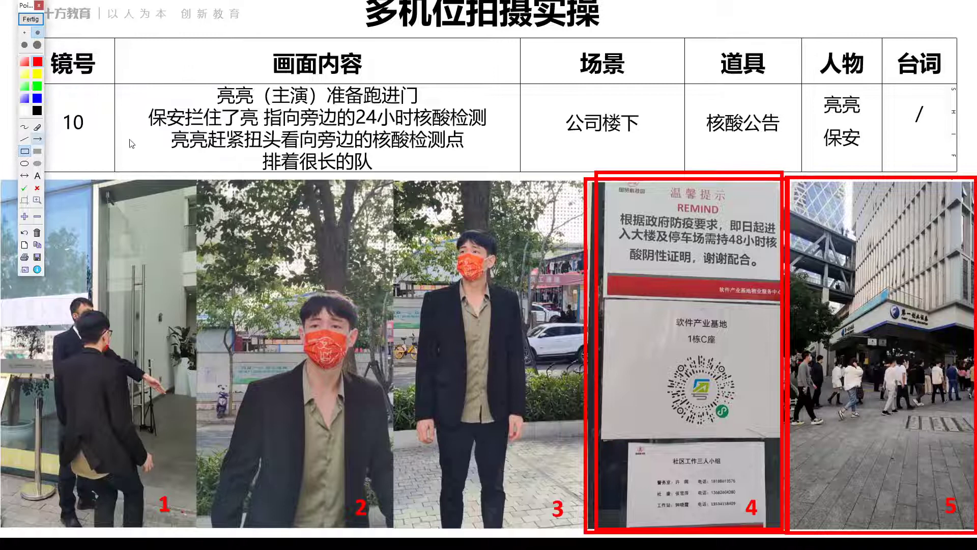
pyautogui.moveTo(660, 231); pyautogui.dragTo(439, 95)
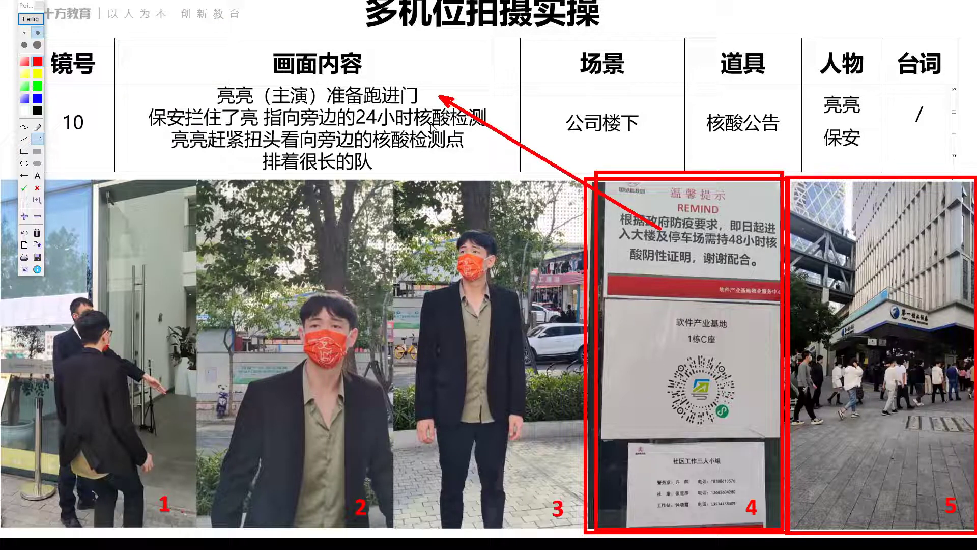
pyautogui.moveTo(834, 323); pyautogui.dragTo(702, 78)
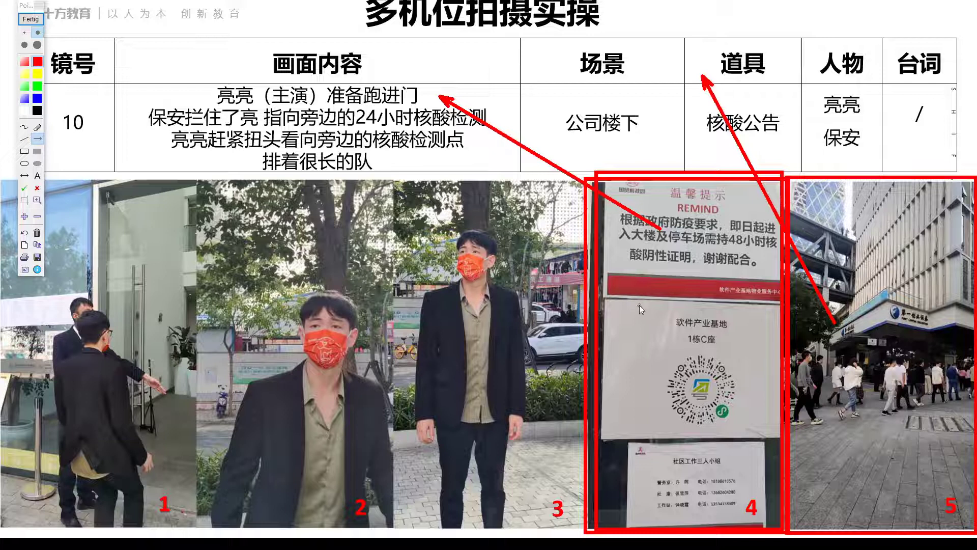
pyautogui.moveTo(634, 299); pyautogui.dragTo(344, 328)
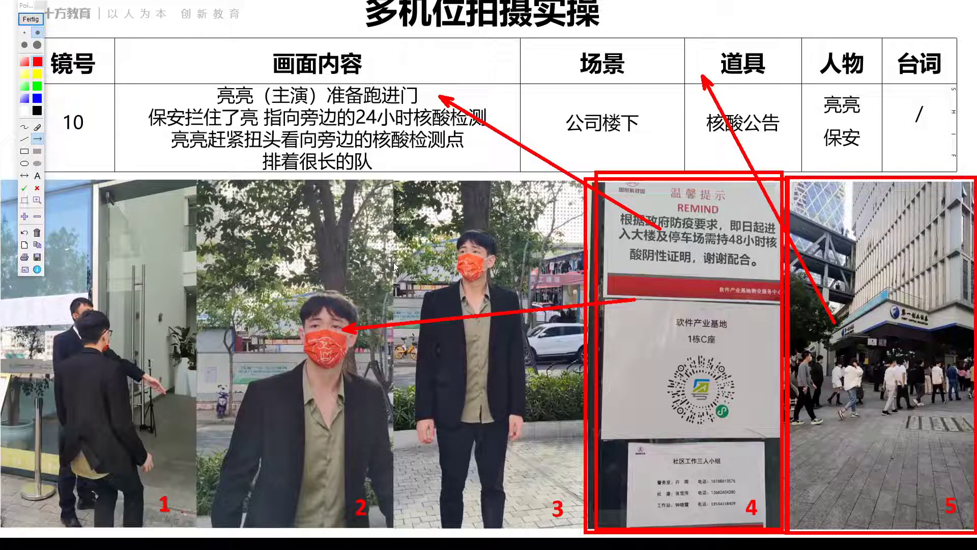
pyautogui.moveTo(744, 511)
pyautogui.mouseDown()
pyautogui.moveTo(337, 339)
pyautogui.moveTo(343, 332)
pyautogui.mouseUp()
pyautogui.moveTo(941, 508); pyautogui.dragTo(353, 336)
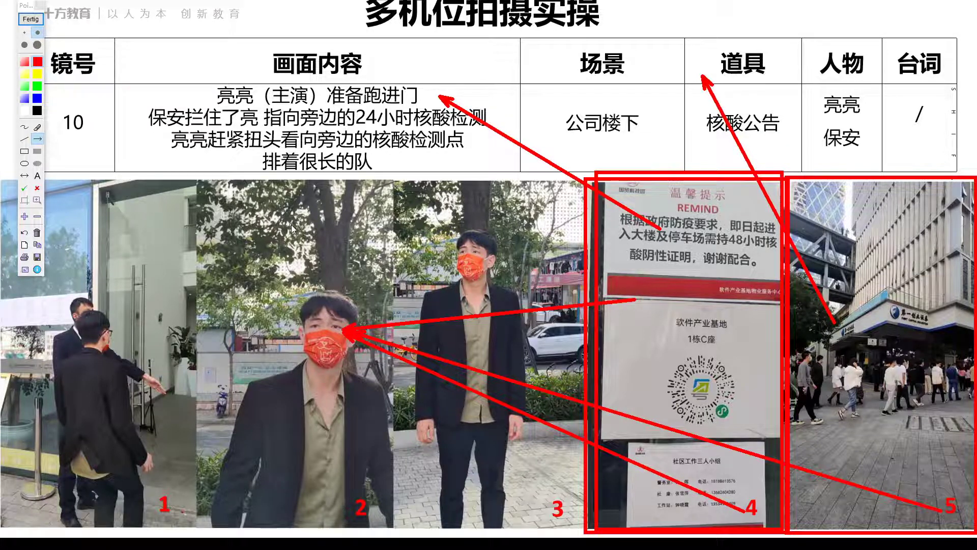
# - End the annotation, advance to the shot 1 camera-path slide, and move the annotation toolbar away from the slide logo
pyautogui.moveTo(239, 125); pyautogui.dragTo(233, 114)
pyautogui.rightClick(239, 121)
pyautogui.click(253, 127)
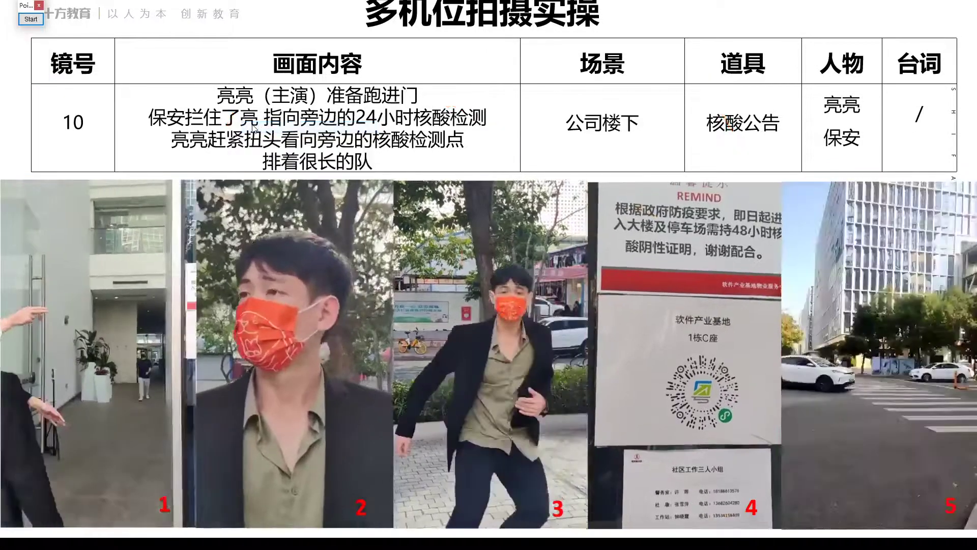
pyautogui.click(252, 124)
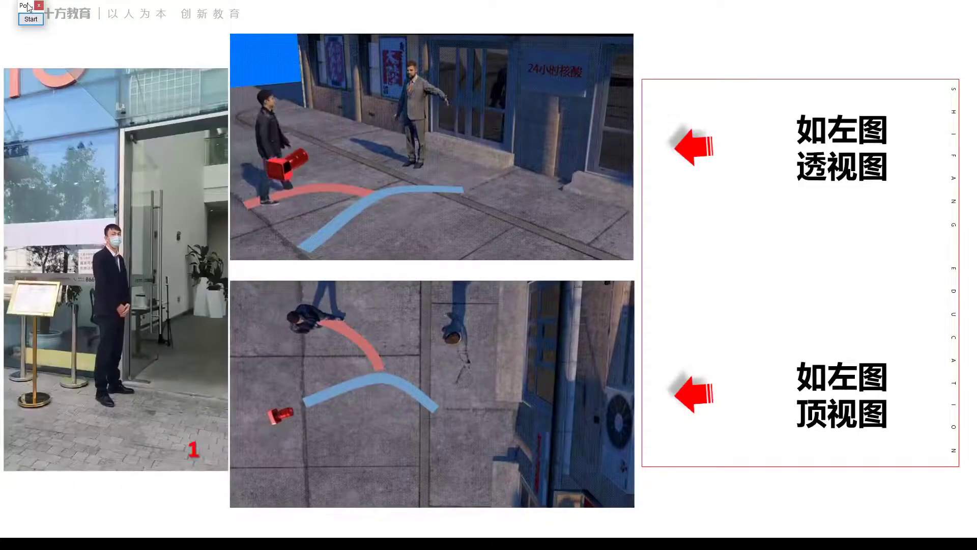
pyautogui.moveTo(28, 6); pyautogui.dragTo(762, 15)
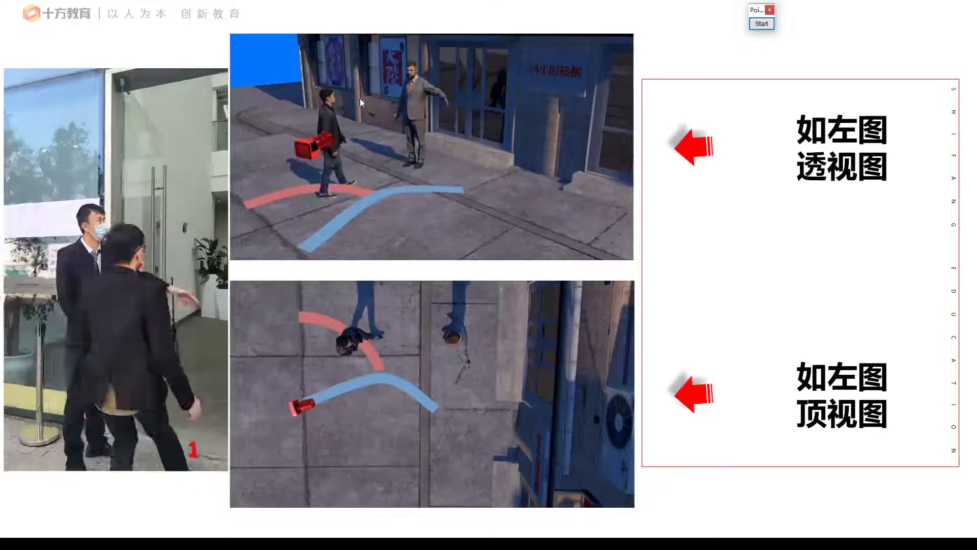
# - Circle the 顶视图 label freehand in red and mark the starting points of the pink and blue paths in the top view
pyautogui.click(761, 24)
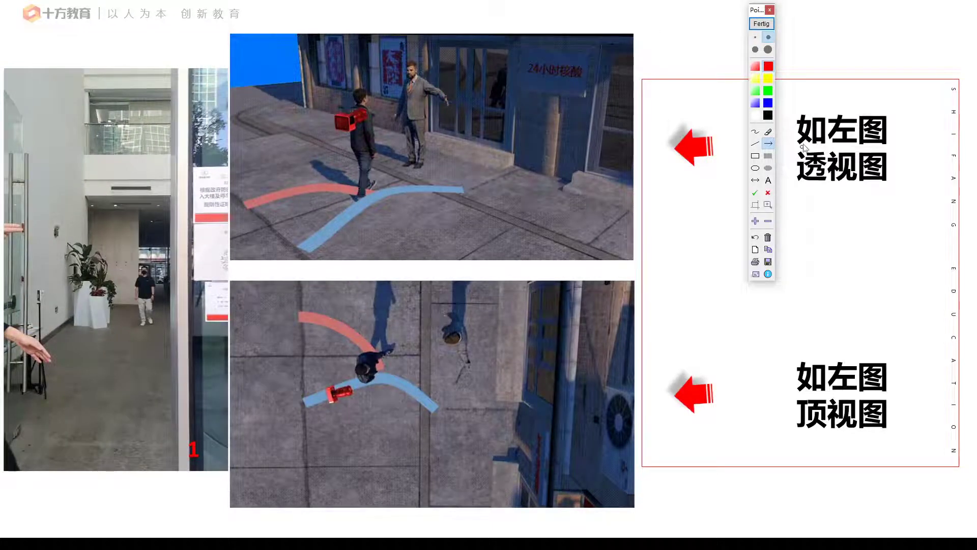
pyautogui.click(756, 131)
pyautogui.moveTo(846, 340)
pyautogui.mouseDown()
pyautogui.moveTo(919, 362)
pyautogui.moveTo(806, 346)
pyautogui.mouseUp()
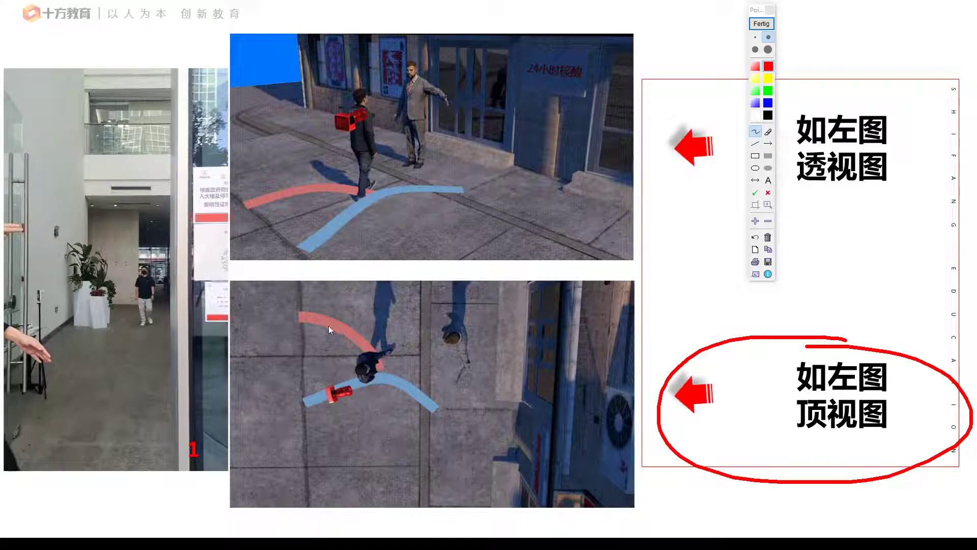
pyautogui.moveTo(300, 303); pyautogui.dragTo(308, 312)
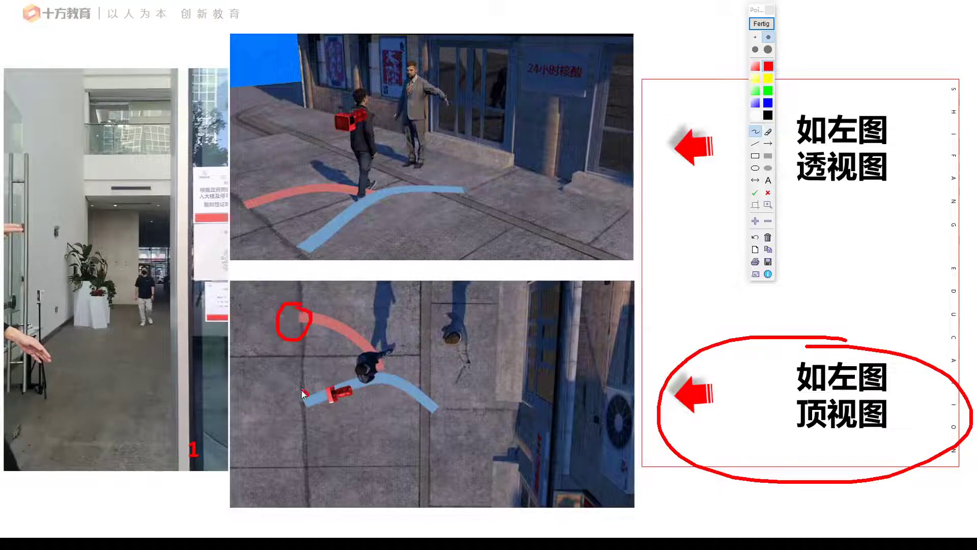
pyautogui.moveTo(321, 429)
pyautogui.mouseDown()
pyautogui.moveTo(304, 395)
pyautogui.moveTo(291, 430)
pyautogui.mouseUp()
pyautogui.moveTo(300, 321); pyautogui.dragTo(245, 324)
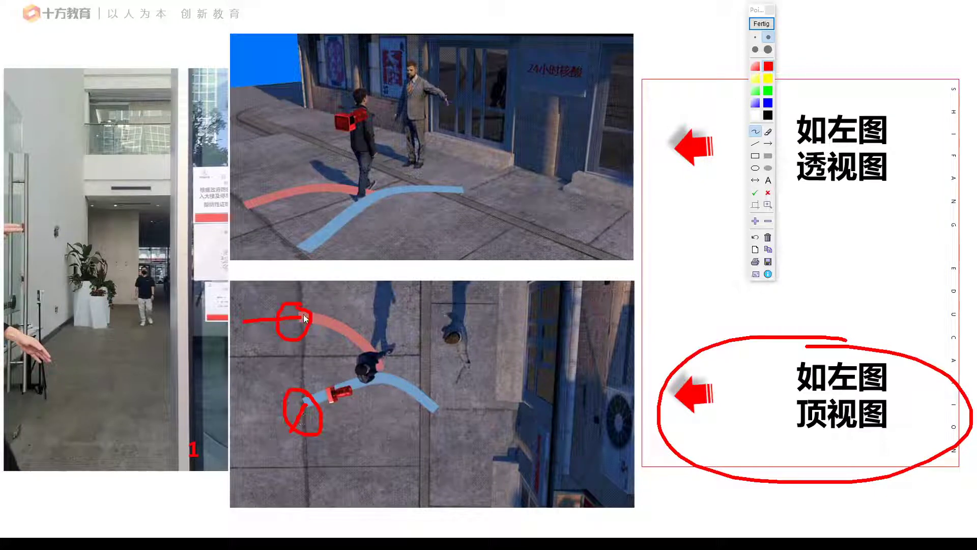
# - Trace both paths in the top view, circle the actor and camera with a direction arrow, and circle the camera in the perspective view
pyautogui.moveTo(329, 320); pyautogui.dragTo(343, 324)
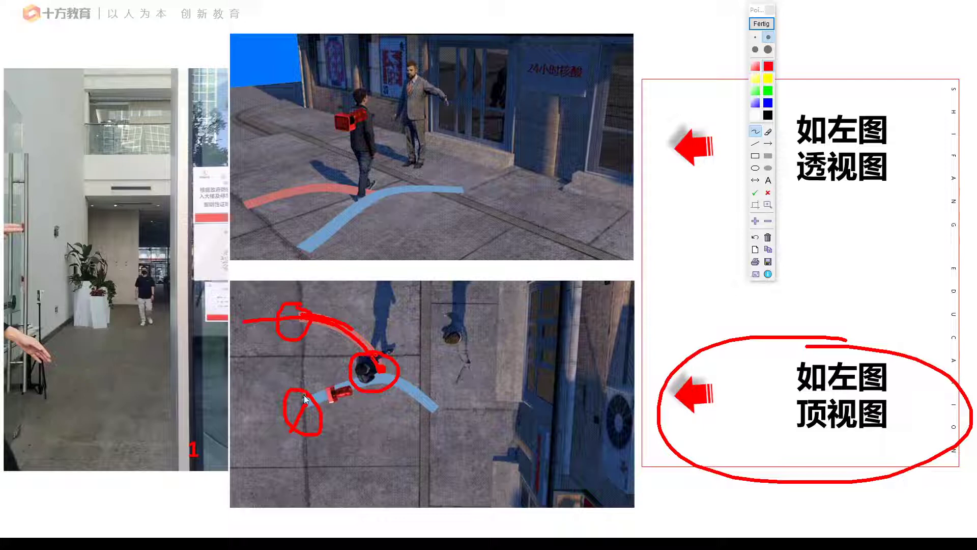
pyautogui.moveTo(345, 384); pyautogui.dragTo(328, 397)
pyautogui.moveTo(346, 386)
pyautogui.mouseDown()
pyautogui.moveTo(353, 413)
pyautogui.moveTo(410, 454)
pyautogui.moveTo(392, 451)
pyautogui.mouseUp()
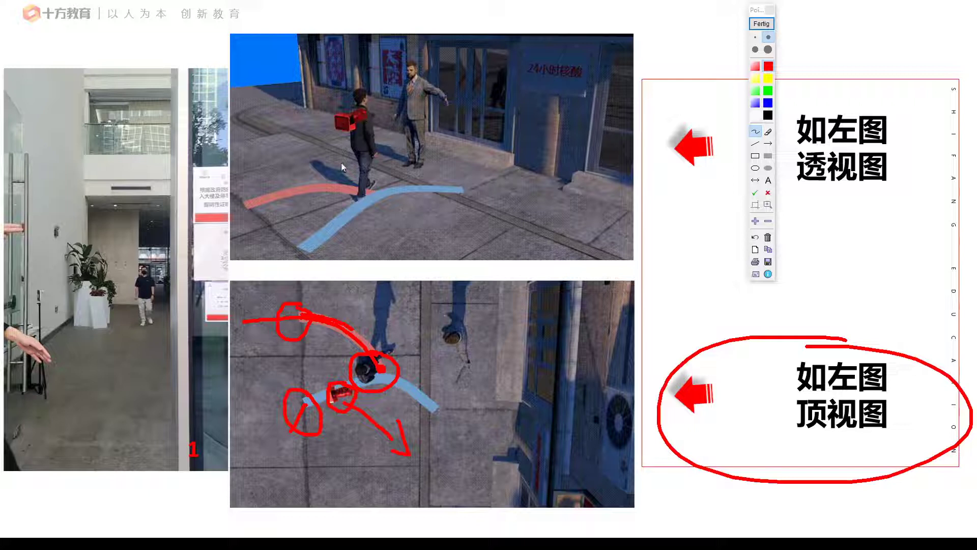
pyautogui.moveTo(340, 107)
pyautogui.mouseDown()
pyautogui.moveTo(362, 140)
pyautogui.moveTo(363, 98)
pyautogui.mouseUp()
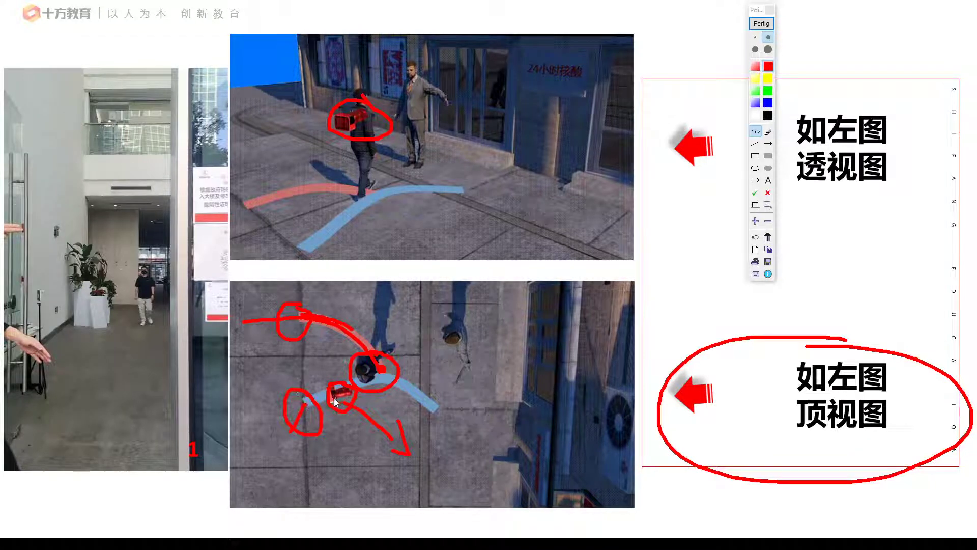
pyautogui.moveTo(351, 385)
pyautogui.mouseDown()
pyautogui.moveTo(403, 381)
pyautogui.moveTo(441, 404)
pyautogui.mouseUp()
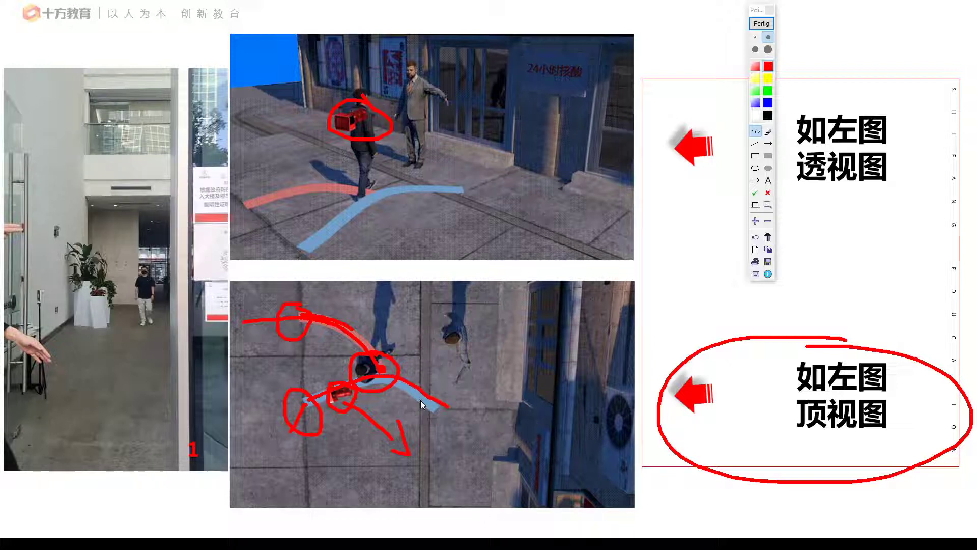
pyautogui.rightClick(148, 3)
pyautogui.click(168, 6)
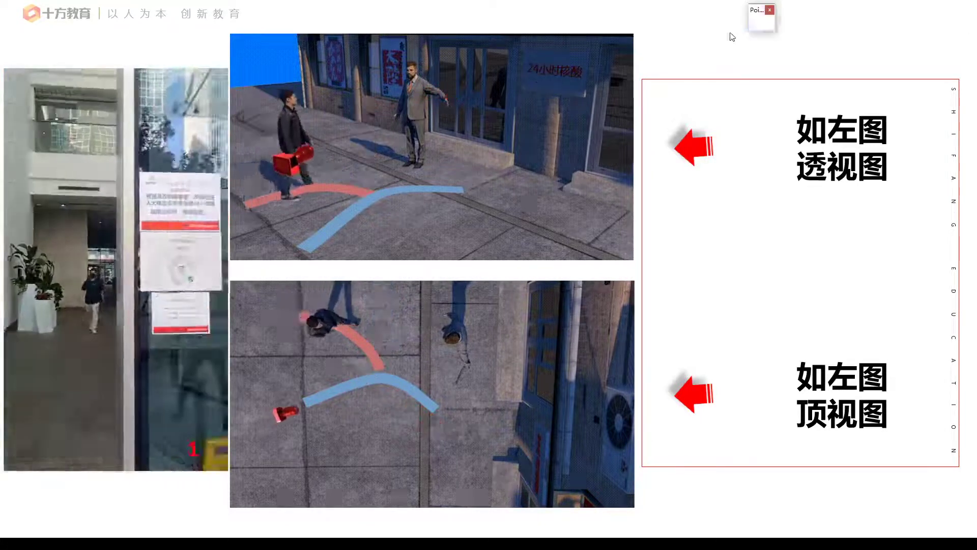
# - Circle the 24小时核酸 sign twice in the perspective view, draw an arrow away from it, and trace the walking and camera paths in red
pyautogui.click(762, 23)
pyautogui.moveTo(501, 76)
pyautogui.mouseDown()
pyautogui.moveTo(590, 117)
pyautogui.moveTo(623, 74)
pyautogui.moveTo(603, 49)
pyautogui.moveTo(585, 38)
pyautogui.moveTo(643, 182)
pyautogui.mouseUp()
pyautogui.moveTo(652, 126); pyautogui.dragTo(629, 196)
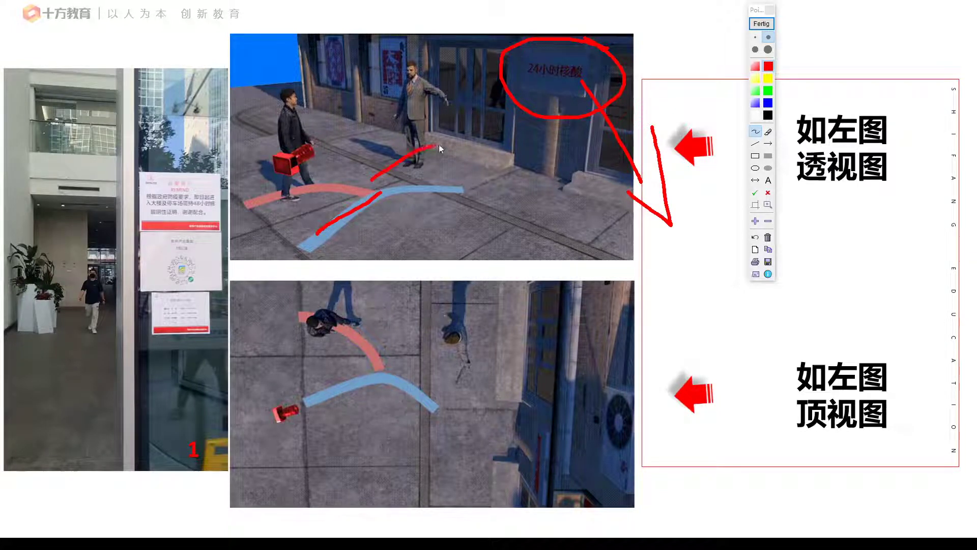
pyautogui.moveTo(529, 49); pyautogui.dragTo(579, 105)
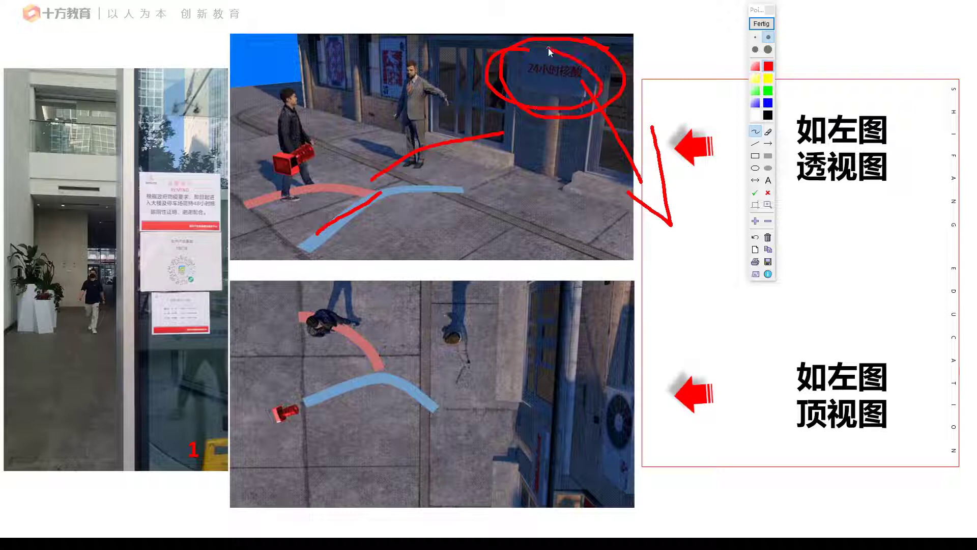
# - End the annotation and advance to the camera-position slide for shots 2 and 3, going back once to replay the shot 1 slide
pyautogui.rightClick(185, 153)
pyautogui.click(213, 159)
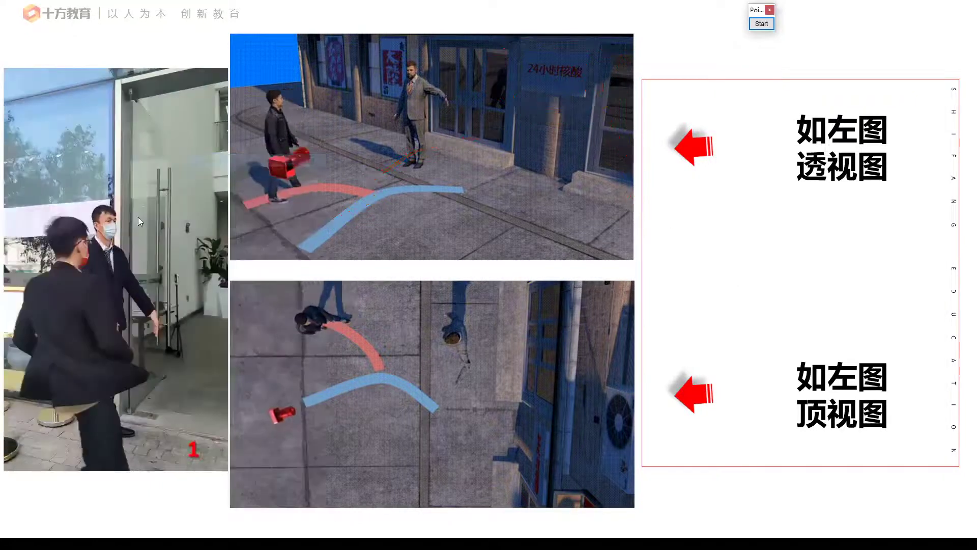
pyautogui.click(139, 216)
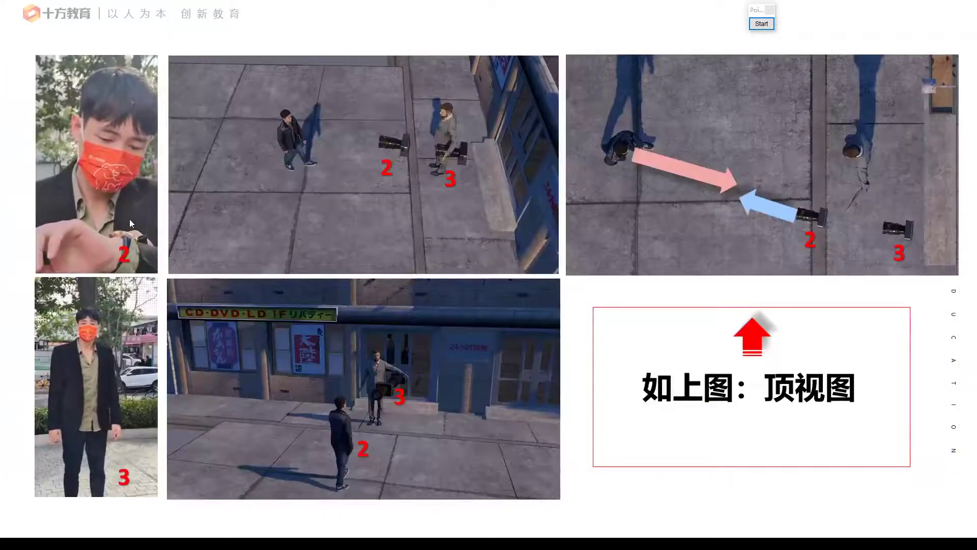
pyautogui.press('Right')
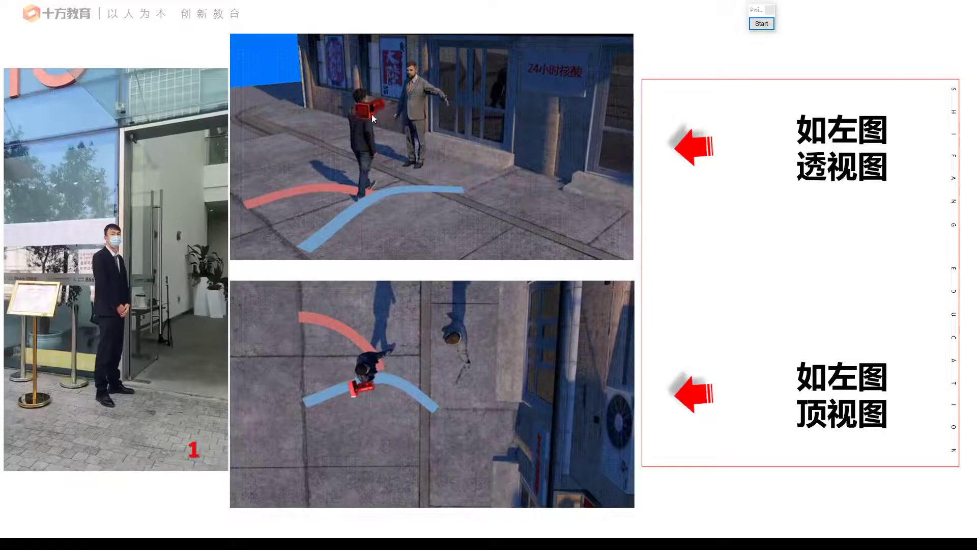
pyautogui.click(486, 178)
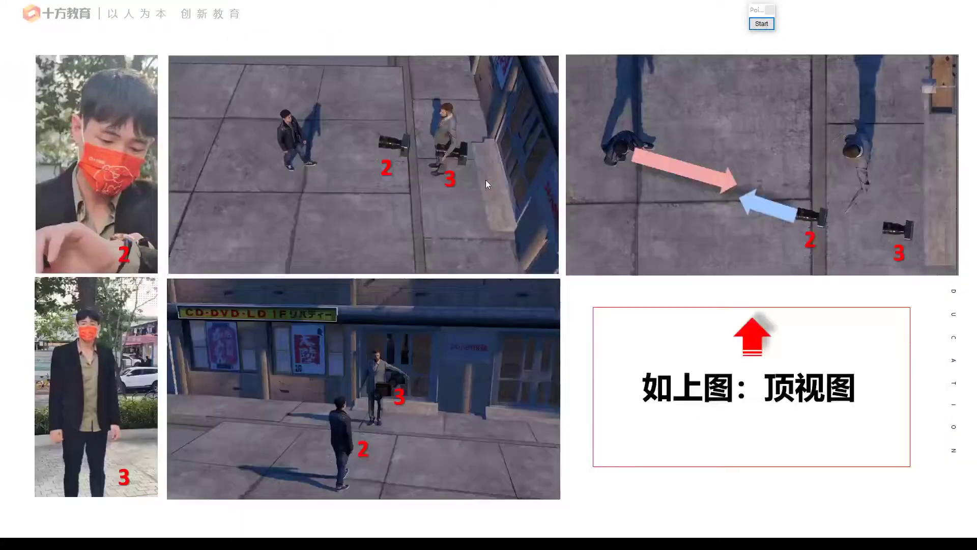
# - Circle the shot 3 label and camera 3 freehand in red, underline the shot, and handwrite a note below the 顶视图 box
pyautogui.click(762, 24)
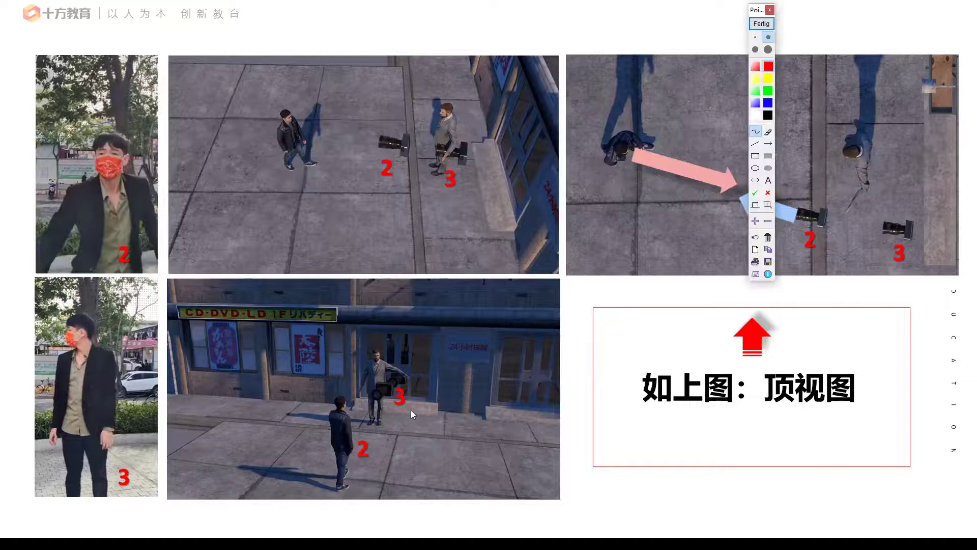
pyautogui.moveTo(117, 443); pyautogui.dragTo(130, 448)
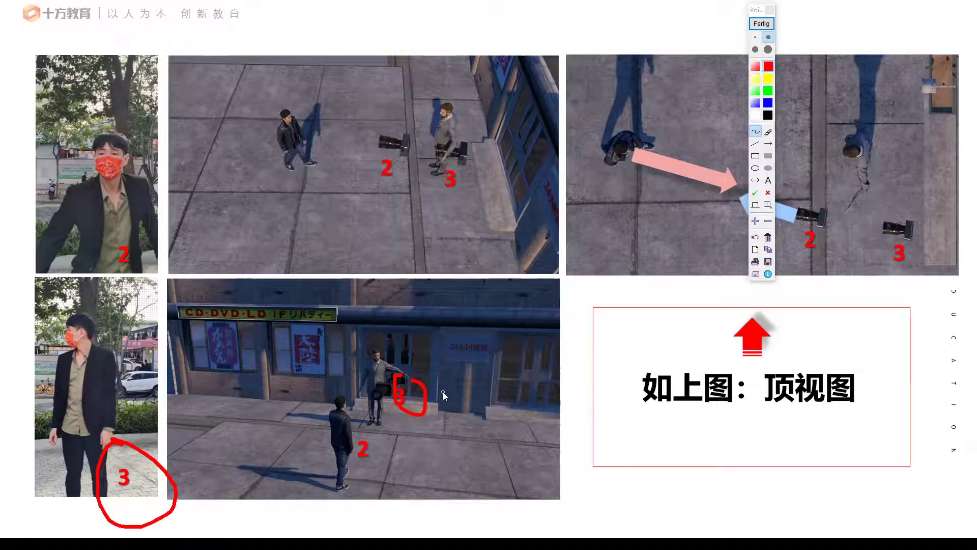
pyautogui.moveTo(61, 492)
pyautogui.mouseDown()
pyautogui.moveTo(62, 491)
pyautogui.moveTo(141, 490)
pyautogui.moveTo(49, 497)
pyautogui.moveTo(561, 498)
pyautogui.mouseUp()
pyautogui.moveTo(574, 477)
pyautogui.mouseDown()
pyautogui.moveTo(603, 508)
pyautogui.moveTo(636, 502)
pyautogui.mouseUp()
pyautogui.moveTo(625, 425); pyautogui.dragTo(639, 534)
pyautogui.moveTo(718, 397)
pyautogui.mouseDown()
pyautogui.moveTo(726, 422)
pyautogui.moveTo(623, 474)
pyautogui.moveTo(776, 536)
pyautogui.mouseUp()
pyautogui.moveTo(729, 500)
pyautogui.mouseDown()
pyautogui.moveTo(789, 505)
pyautogui.moveTo(782, 473)
pyautogui.moveTo(748, 476)
pyautogui.mouseUp()
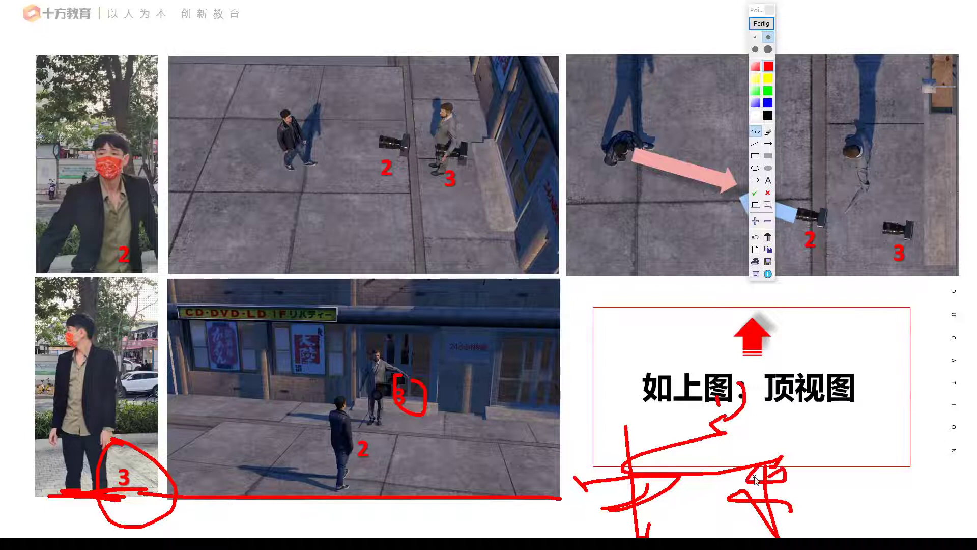
# - Underline shot 2 and circle camera 2 in the perspective and top views, moving the annotation toolbar off the top view's blue arrow
pyautogui.moveTo(101, 275); pyautogui.dragTo(142, 274)
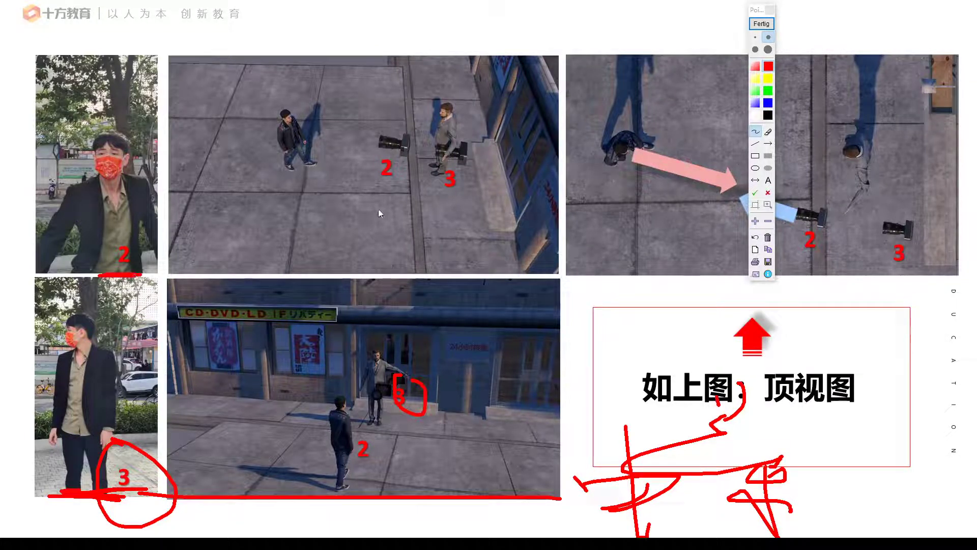
pyautogui.moveTo(404, 138)
pyautogui.mouseDown()
pyautogui.moveTo(398, 183)
pyautogui.moveTo(407, 130)
pyautogui.mouseUp()
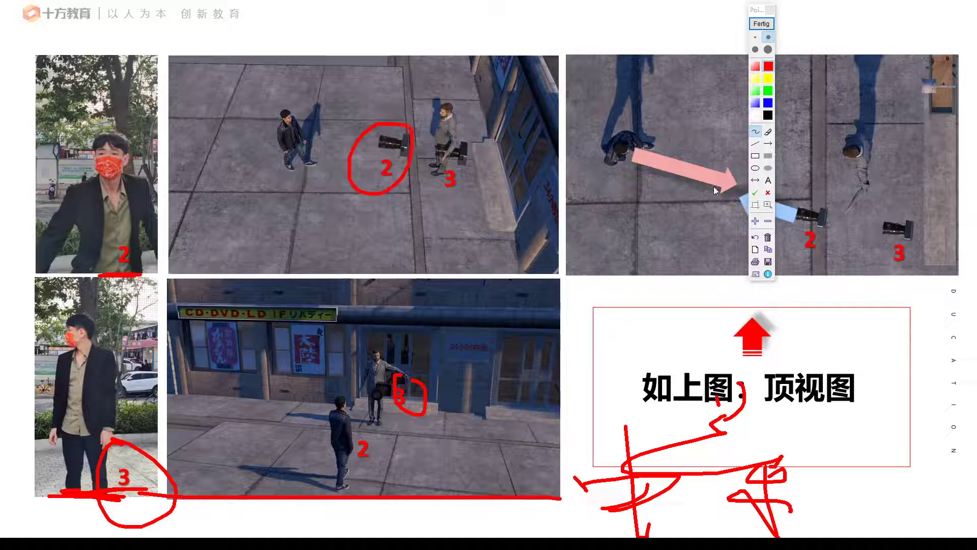
pyautogui.moveTo(756, 13); pyautogui.dragTo(579, 24)
pyautogui.moveTo(828, 188); pyautogui.dragTo(830, 206)
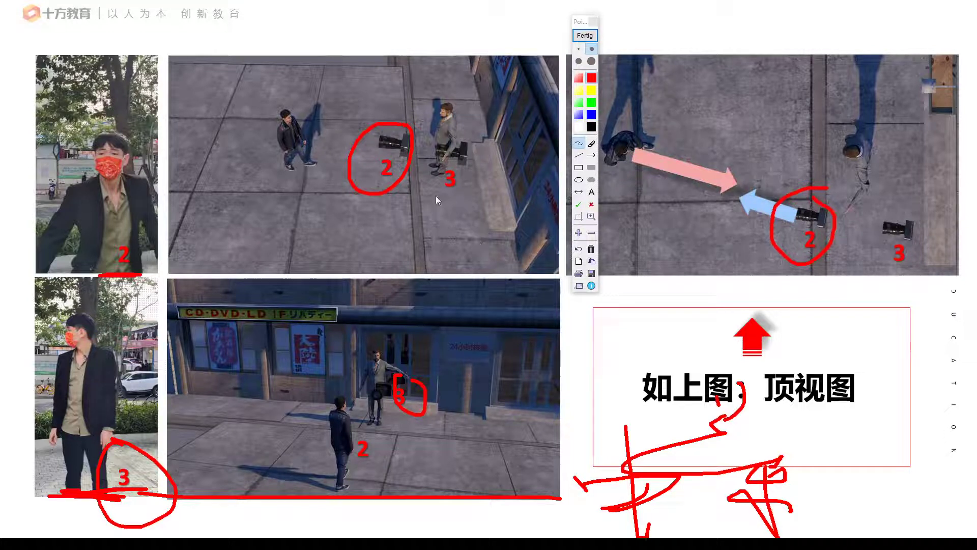
pyautogui.moveTo(383, 131)
pyautogui.mouseDown()
pyautogui.moveTo(356, 137)
pyautogui.moveTo(347, 186)
pyautogui.moveTo(392, 191)
pyautogui.moveTo(418, 138)
pyautogui.mouseUp()
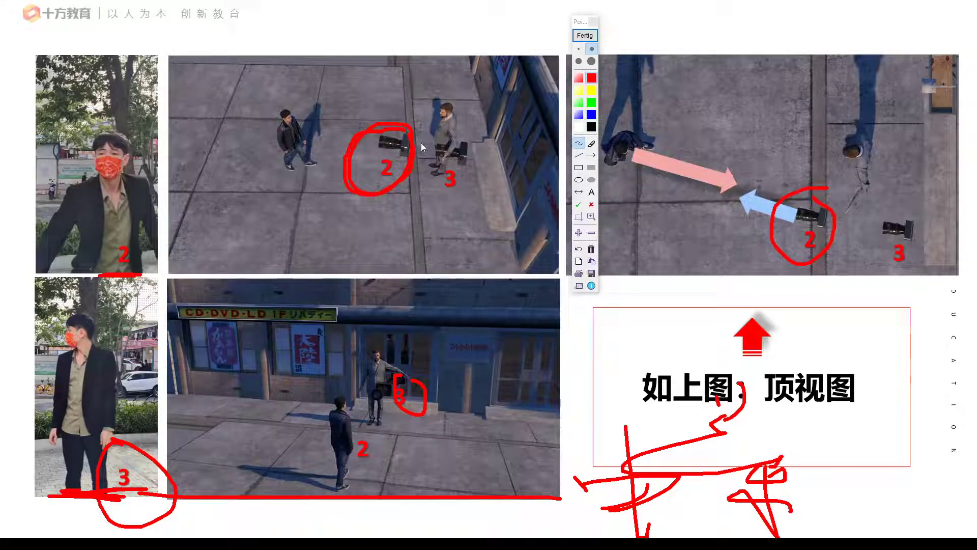
pyautogui.moveTo(82, 275); pyautogui.dragTo(148, 274)
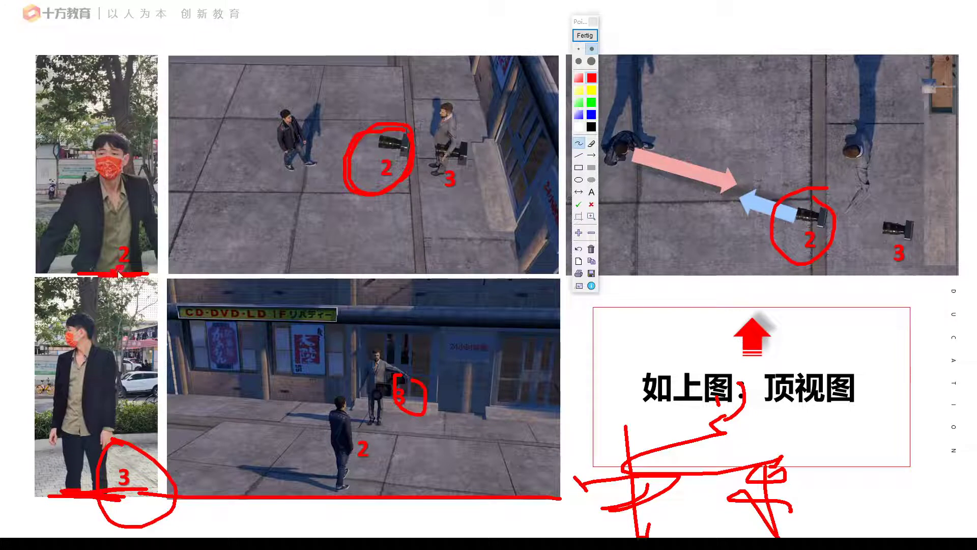
# - Draw a vertical red line over the actor in shot 2 and lead a stroke from it to an underlined handwritten note
pyautogui.moveTo(118, 272); pyautogui.dragTo(117, 139)
pyautogui.moveTo(123, 232); pyautogui.dragTo(262, 290)
pyautogui.moveTo(286, 234); pyautogui.dragTo(318, 256)
pyautogui.moveTo(238, 269); pyautogui.dragTo(249, 312)
pyautogui.moveTo(289, 271); pyautogui.dragTo(293, 324)
pyautogui.moveTo(181, 271); pyautogui.dragTo(540, 340)
pyautogui.moveTo(209, 228); pyautogui.dragTo(219, 254)
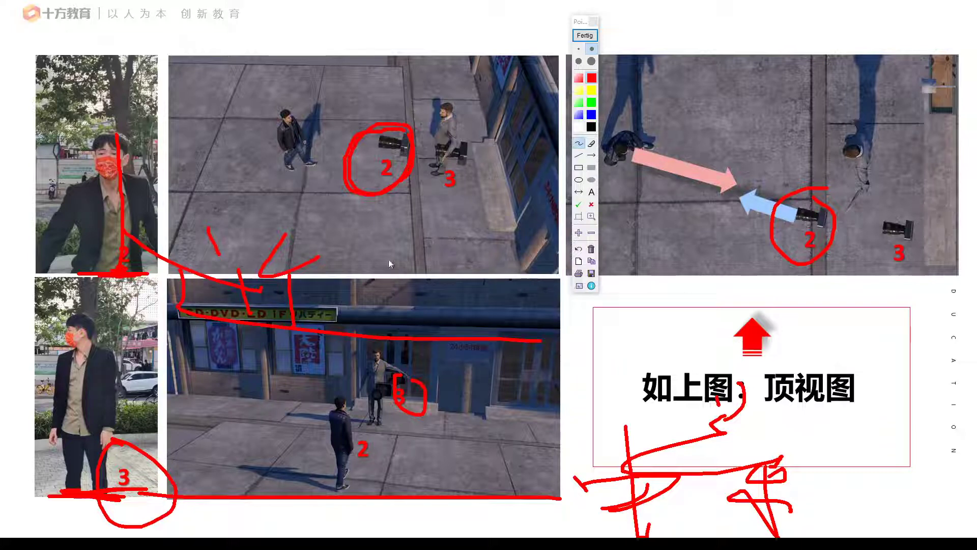
# - Trace the pink actor arrow and the blue camera arrow in the top view in red
pyautogui.moveTo(814, 218); pyautogui.dragTo(744, 201)
pyautogui.moveTo(638, 146)
pyautogui.mouseDown()
pyautogui.moveTo(715, 178)
pyautogui.moveTo(722, 171)
pyautogui.mouseUp()
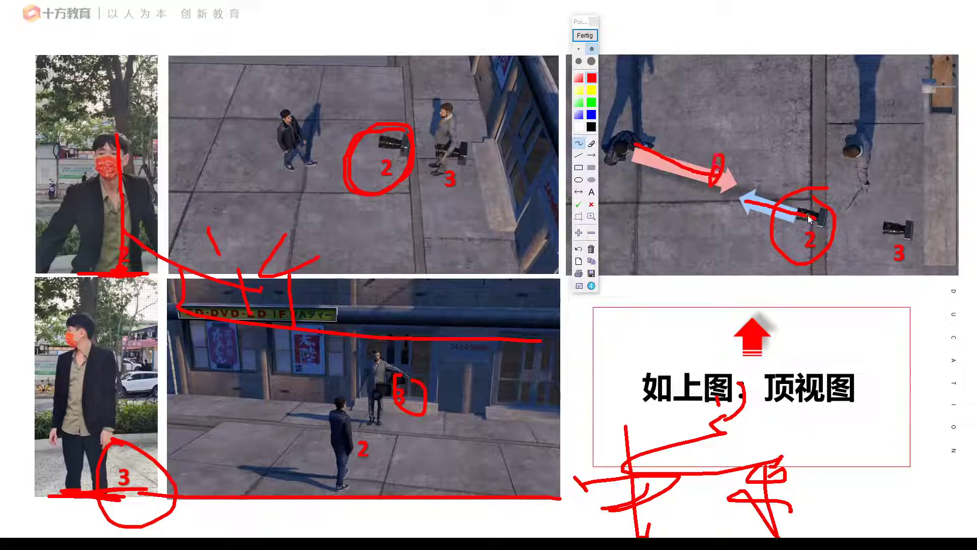
pyautogui.moveTo(773, 213); pyautogui.dragTo(740, 205)
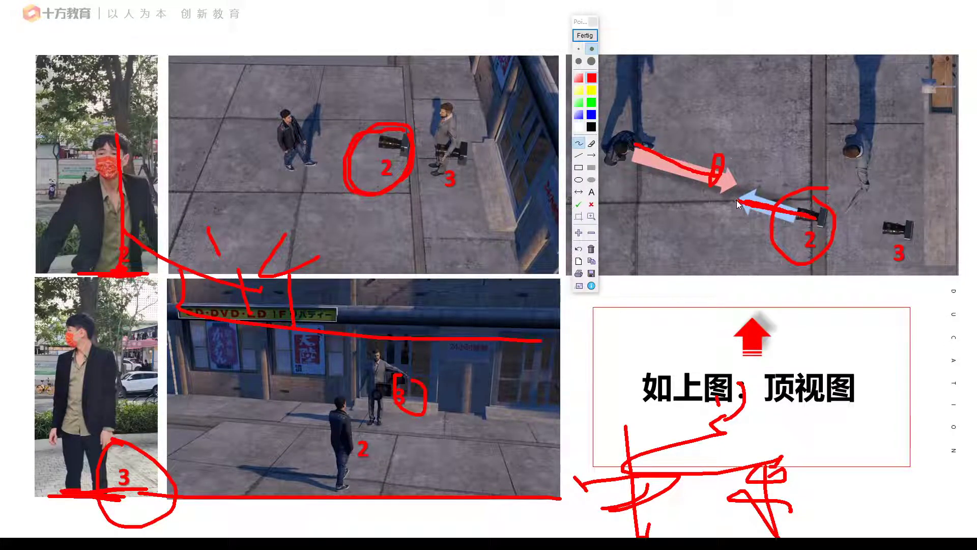
# - Frame the actor's head and chest in shot 2 with a freehand red rectangle
pyautogui.moveTo(64, 193); pyautogui.dragTo(159, 193)
pyautogui.moveTo(37, 196); pyautogui.dragTo(28, 194)
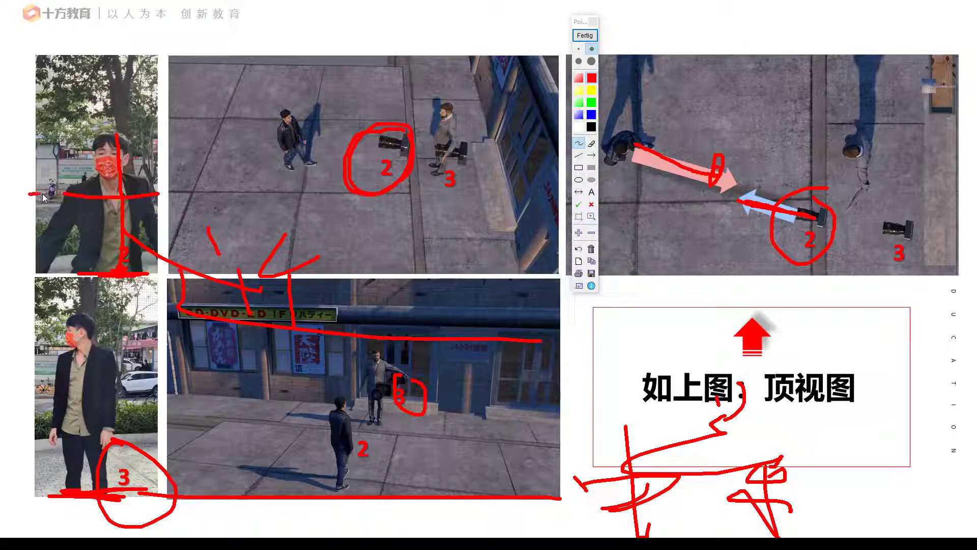
pyautogui.moveTo(151, 202)
pyautogui.mouseDown()
pyautogui.moveTo(151, 98)
pyautogui.moveTo(33, 98)
pyautogui.moveTo(32, 197)
pyautogui.mouseUp()
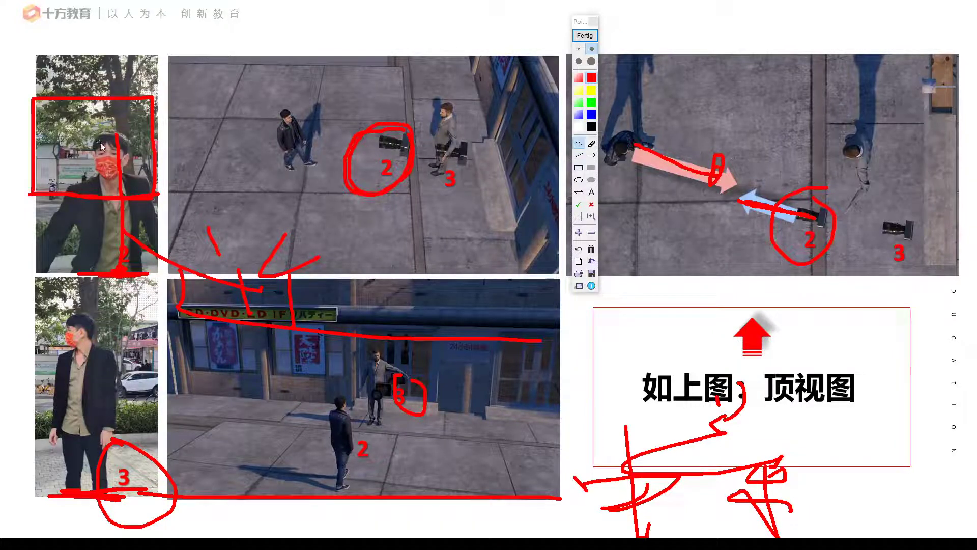
pyautogui.moveTo(156, 200); pyautogui.dragTo(154, 96)
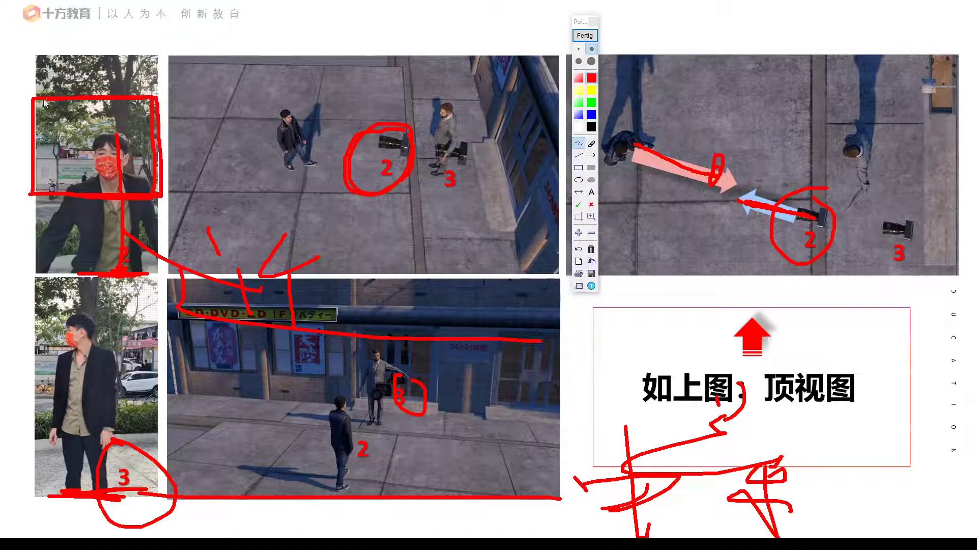
# - Link the shot 2 frame to a handwritten note over the upper perspective view, and retrace the blue camera arrow in the top view
pyautogui.moveTo(145, 142)
pyautogui.mouseDown()
pyautogui.moveTo(253, 68)
pyautogui.moveTo(277, 71)
pyautogui.moveTo(272, 100)
pyautogui.mouseUp()
pyautogui.moveTo(262, 82); pyautogui.dragTo(310, 76)
pyautogui.moveTo(305, 39)
pyautogui.mouseDown()
pyautogui.moveTo(307, 65)
pyautogui.moveTo(326, 46)
pyautogui.mouseUp()
pyautogui.moveTo(285, 90)
pyautogui.mouseDown()
pyautogui.moveTo(380, 89)
pyautogui.moveTo(381, 121)
pyautogui.mouseUp()
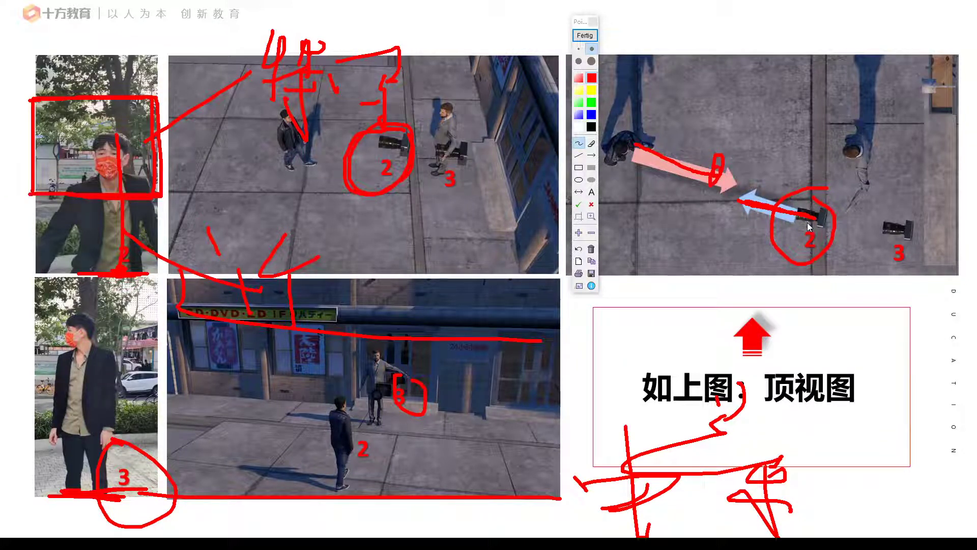
pyautogui.moveTo(815, 222); pyautogui.dragTo(760, 213)
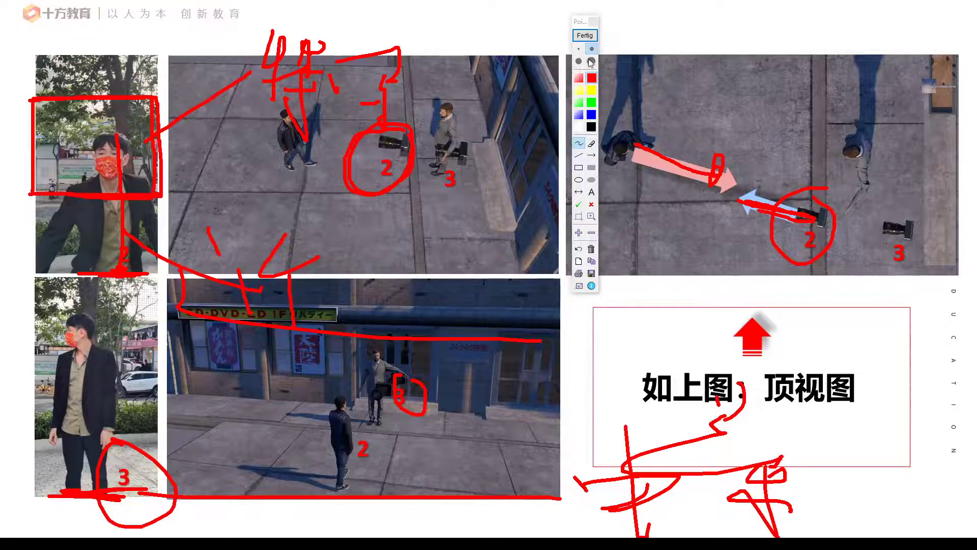
# - End the annotation, advance to the 多机位拍摄方法知识点小结 slide, and move the annotation toolbar clear of the slide text
pyautogui.click(585, 35)
pyautogui.click(435, 230)
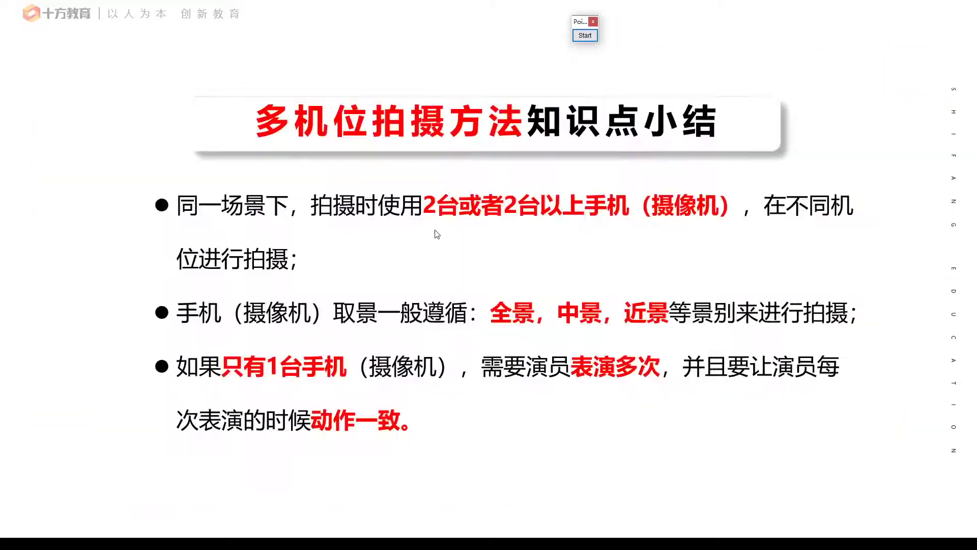
pyautogui.moveTo(581, 33); pyautogui.dragTo(900, 45)
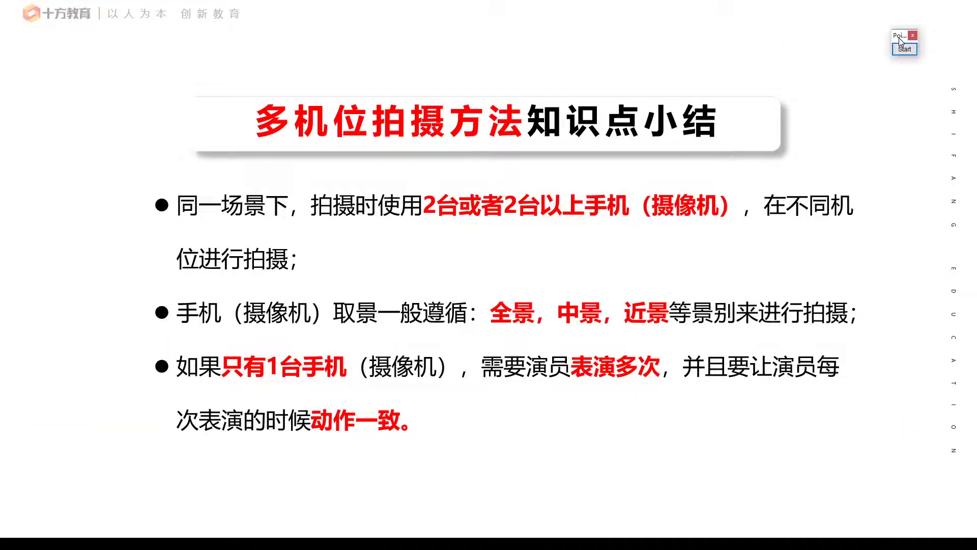
# - Circle 2台或者2台以上手机（摄像机） and 全景，中景，近景 freehand in red on the summary slide
pyautogui.click(895, 53)
pyautogui.moveTo(450, 176)
pyautogui.mouseDown()
pyautogui.moveTo(404, 193)
pyautogui.moveTo(465, 151)
pyautogui.mouseUp()
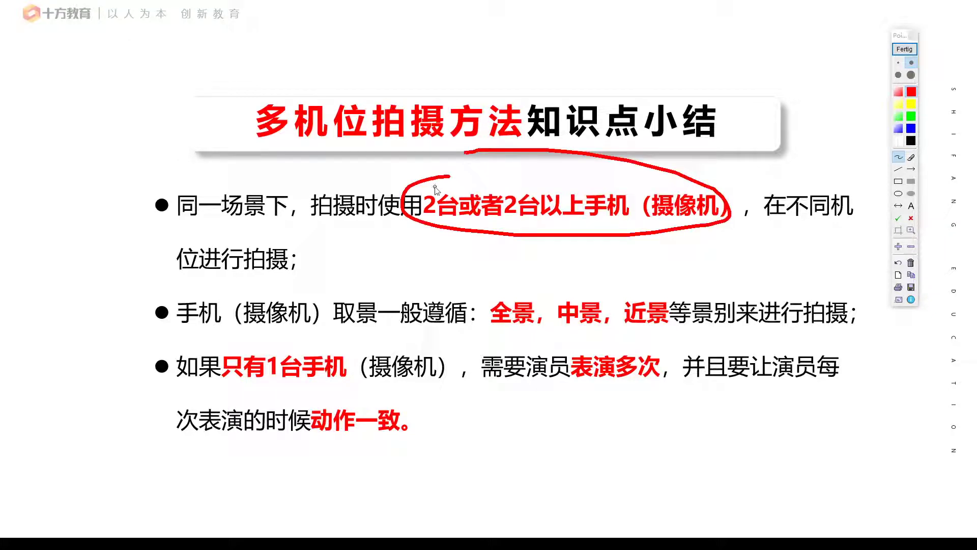
pyautogui.moveTo(558, 286)
pyautogui.mouseDown()
pyautogui.moveTo(664, 331)
pyautogui.moveTo(572, 291)
pyautogui.moveTo(537, 294)
pyautogui.mouseUp()
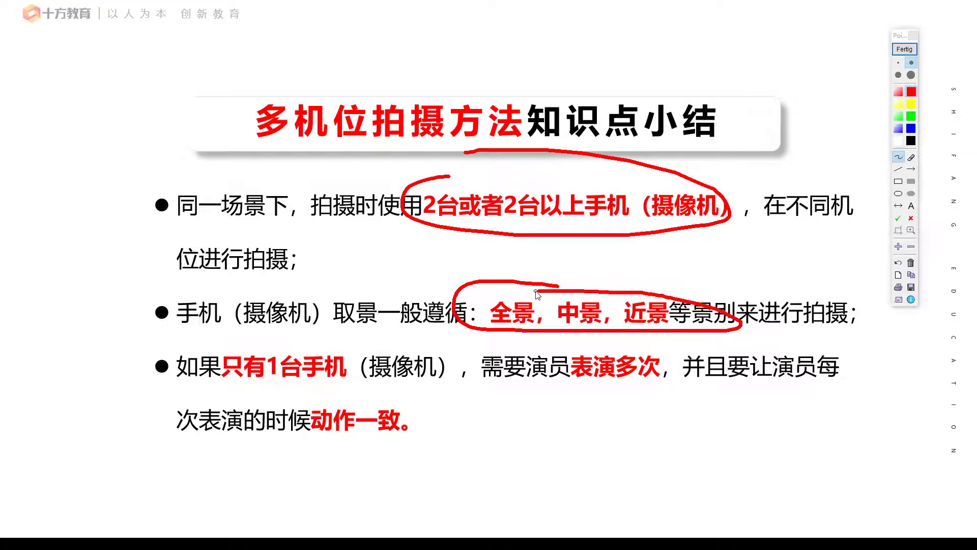
# - Circle 只有1台手机, draw an arrow from it to the empty area below the text, and circle 需要演员表演多次
pyautogui.moveTo(285, 350)
pyautogui.mouseDown()
pyautogui.moveTo(228, 346)
pyautogui.moveTo(152, 377)
pyautogui.moveTo(355, 391)
pyautogui.moveTo(356, 360)
pyautogui.moveTo(240, 347)
pyautogui.mouseUp()
pyautogui.moveTo(324, 377); pyautogui.dragTo(593, 473)
pyautogui.moveTo(585, 440)
pyautogui.mouseDown()
pyautogui.moveTo(617, 484)
pyautogui.moveTo(458, 491)
pyautogui.mouseUp()
pyautogui.moveTo(522, 347)
pyautogui.mouseDown()
pyautogui.moveTo(475, 378)
pyautogui.moveTo(709, 364)
pyautogui.moveTo(557, 340)
pyautogui.mouseUp()
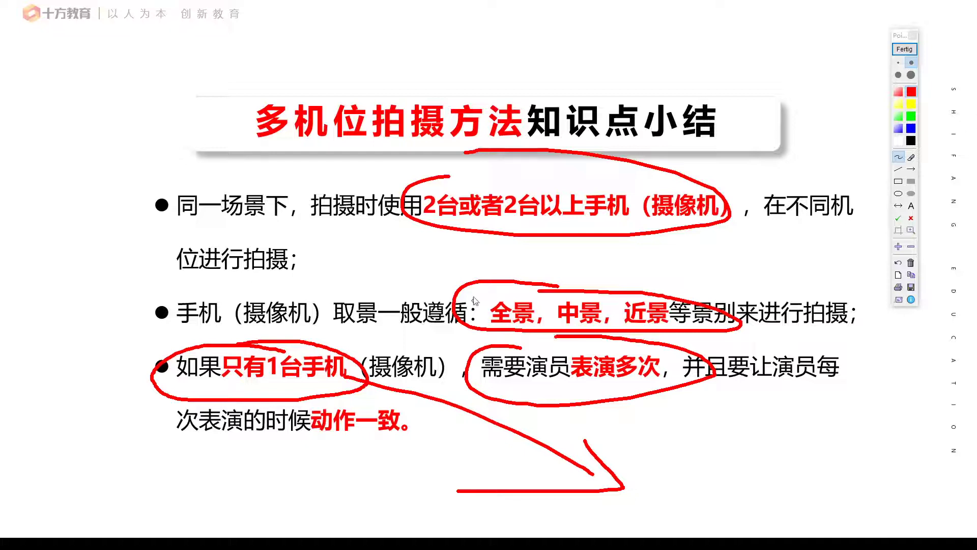
# - End the annotation and advance to the slide stating 多机位剪辑，要以演员的动作为基准
pyautogui.rightClick(428, 196)
pyautogui.click(465, 166)
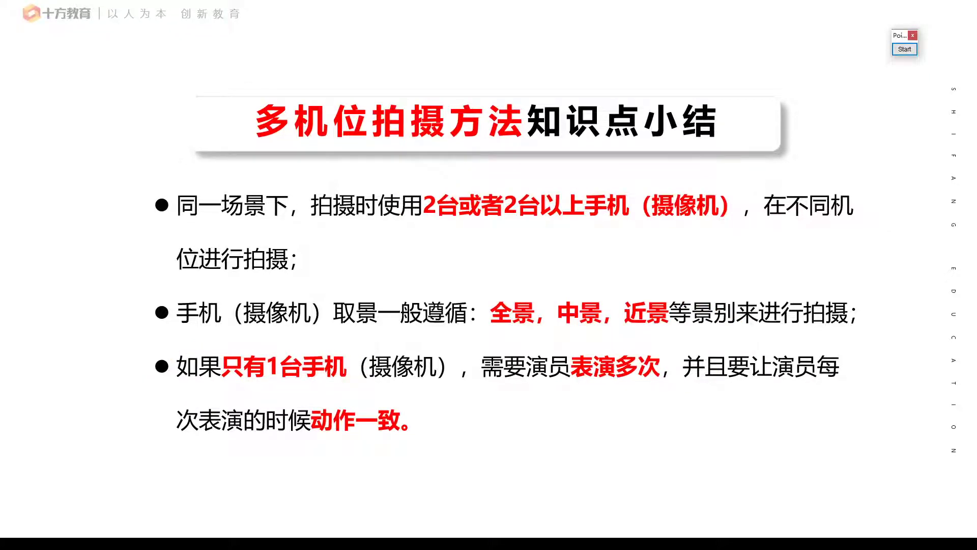
pyautogui.click(529, 247)
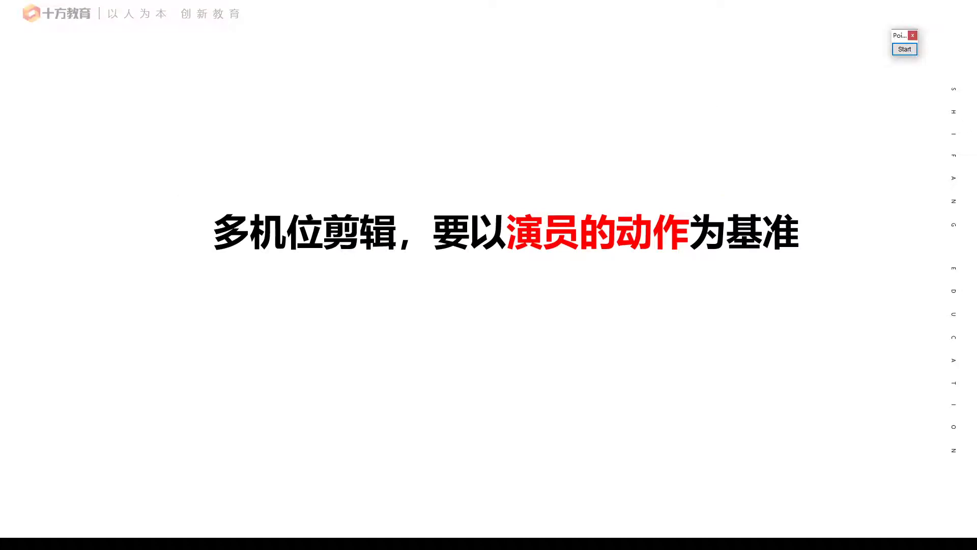
# - Switch to Premiere Pro, show sequence 03, and open the 视频素材 bin inside the 一天_核酸多机位 bin
pyautogui.hotkey('alt', 'Tab')
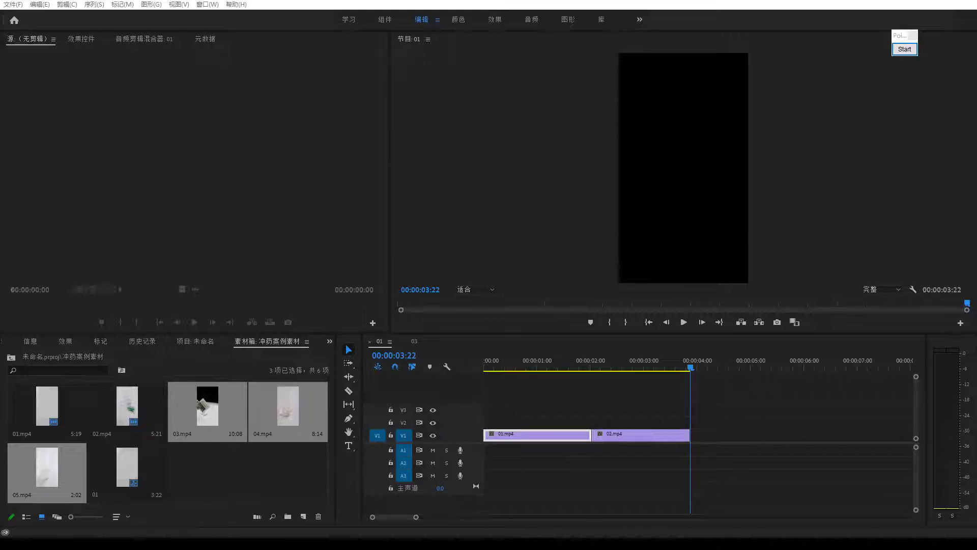
pyautogui.click(414, 341)
pyautogui.click(11, 356)
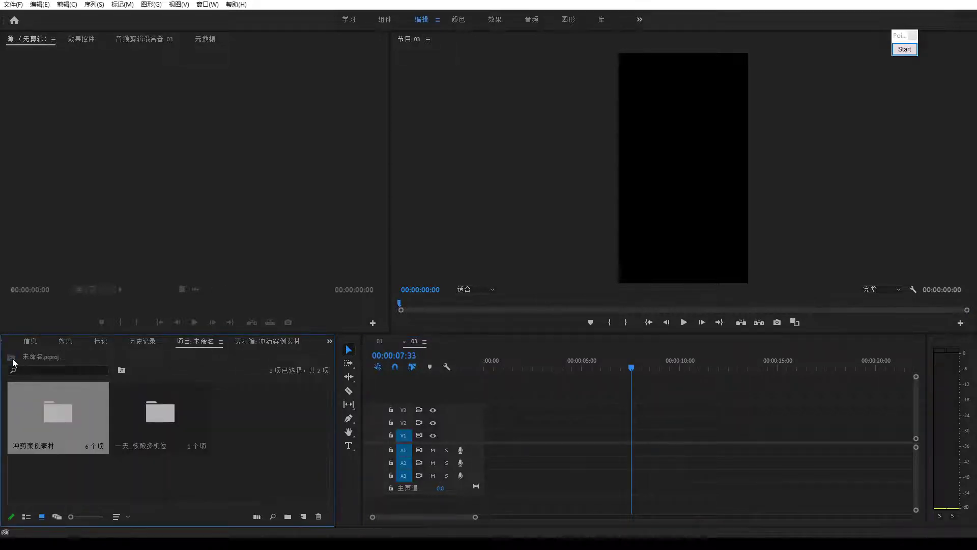
pyautogui.doubleClick(167, 420)
pyautogui.doubleClick(87, 413)
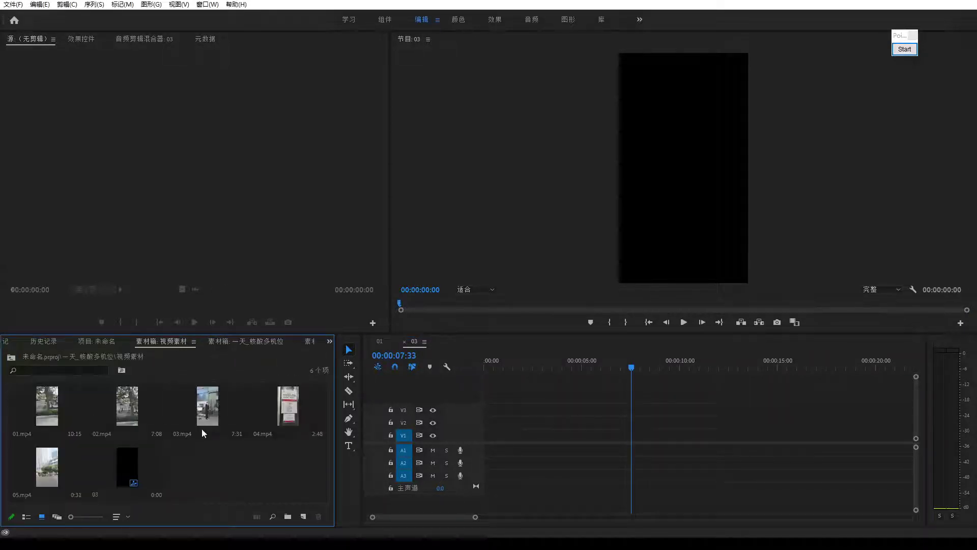
# - Select clips 01.mp4 to 05.mp4 to point them out, clear the selection, and load 01.mp4 for source preview
pyautogui.click(131, 470)
pyautogui.click(66, 425)
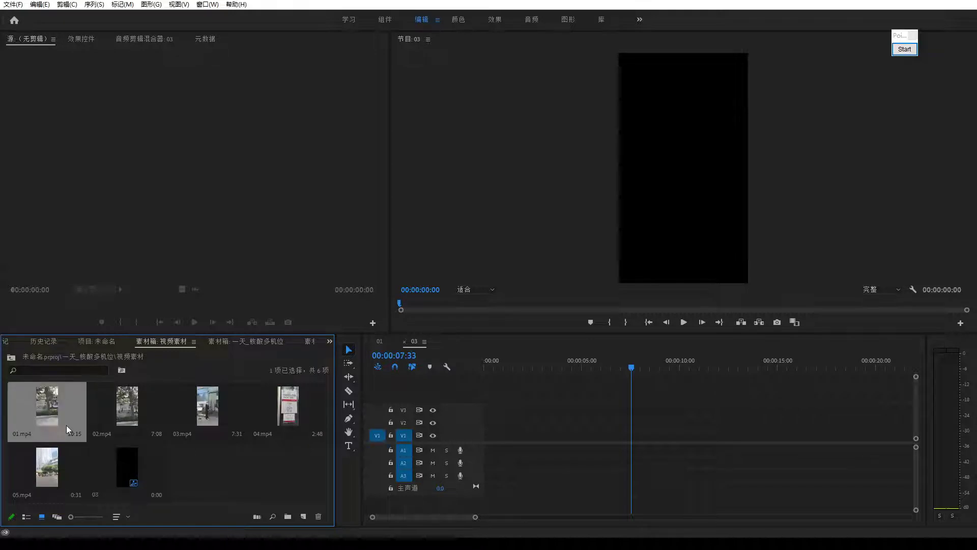
pyautogui.keyDown('shift'); pyautogui.click(63, 469); pyautogui.keyUp('shift')
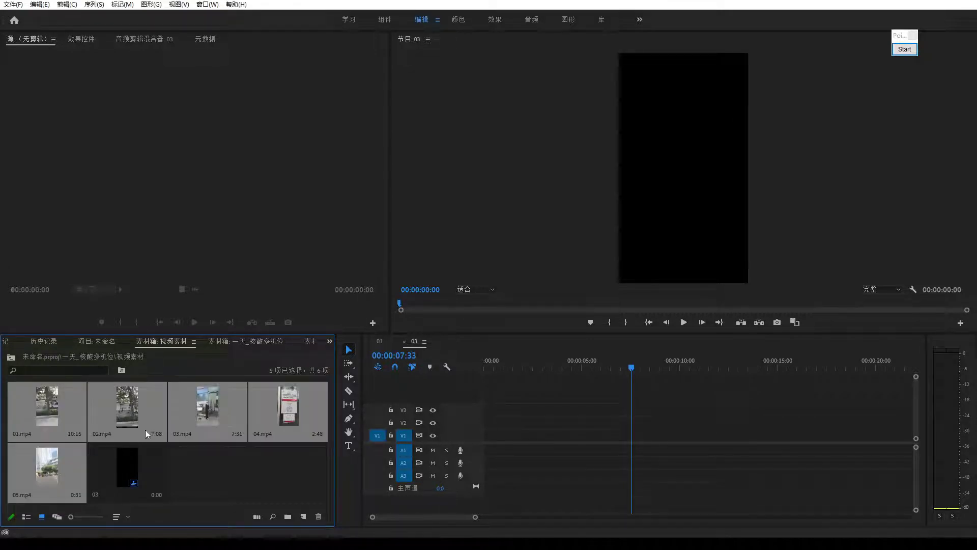
pyautogui.click(213, 453)
pyautogui.click(43, 411)
pyautogui.doubleClick(42, 411)
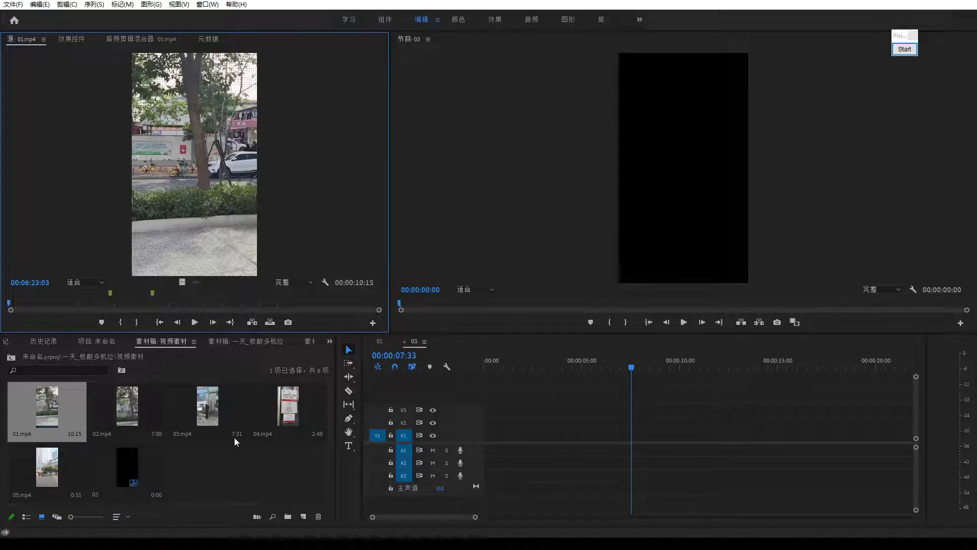
# - Point out the clips in the bin, load 01.mp4 for source preview, and scrub to the actor checking his watch
pyautogui.click(276, 432)
pyautogui.click(169, 412)
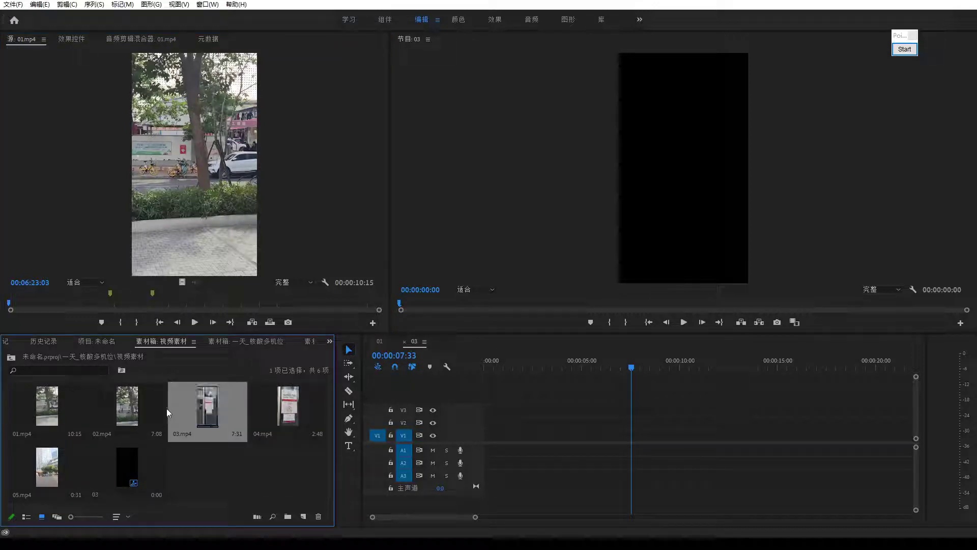
pyautogui.click(146, 405)
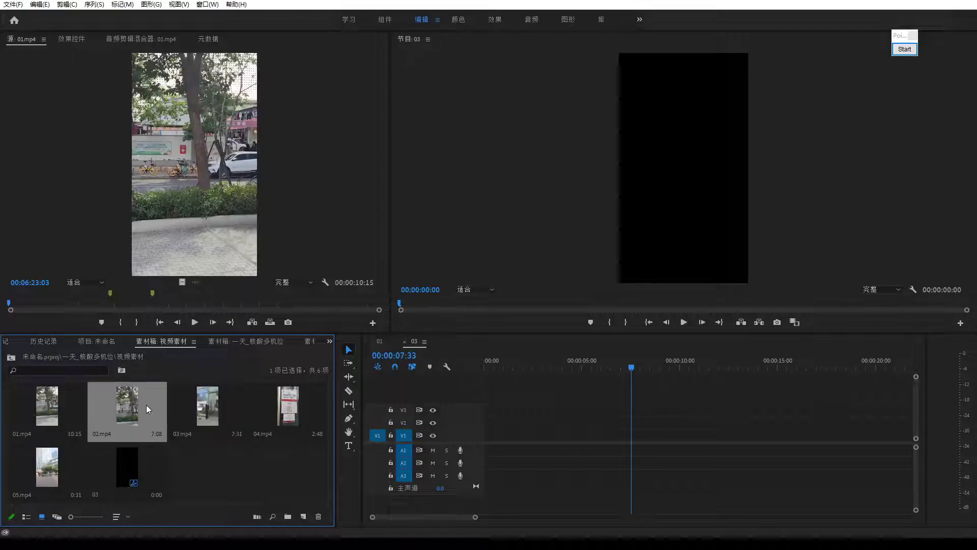
pyautogui.click(47, 409)
pyautogui.doubleClick(63, 399)
pyautogui.click(47, 304)
pyautogui.moveTo(65, 308); pyautogui.dragTo(242, 306)
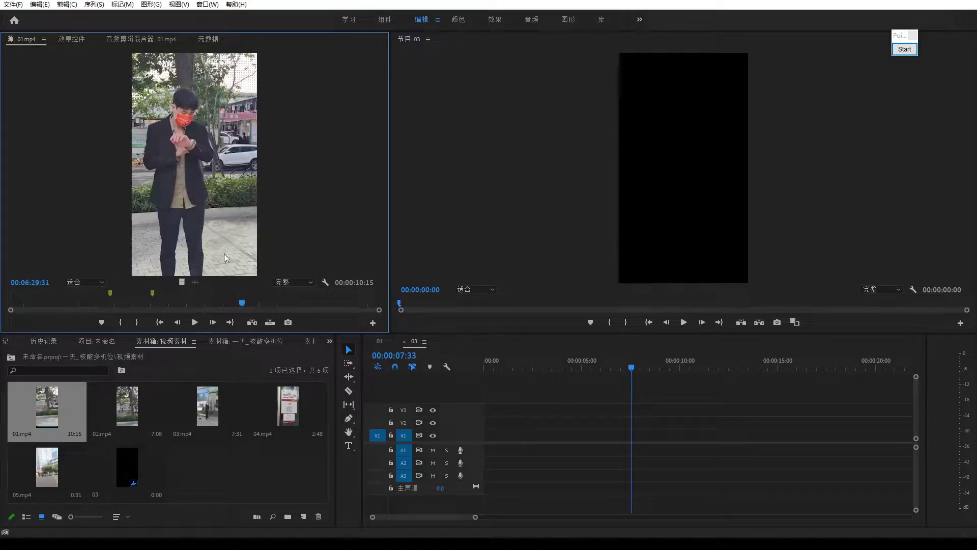
# - Preview 02.mp4 up to the close-up of the watch check, and scrub through 03.mp4 to the notice on the door
pyautogui.doubleClick(127, 406)
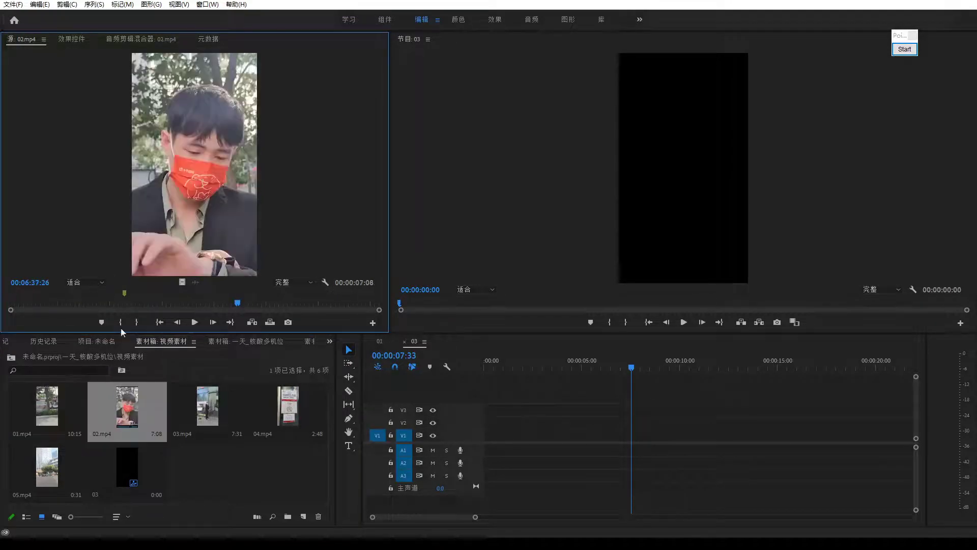
pyautogui.moveTo(64, 305); pyautogui.dragTo(288, 317)
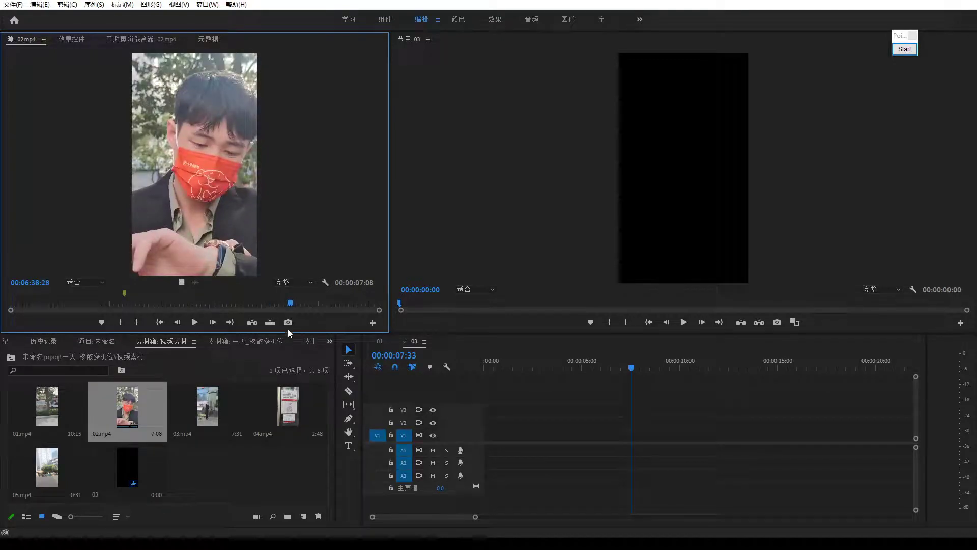
pyautogui.click(203, 401)
pyautogui.doubleClick(202, 402)
pyautogui.moveTo(23, 304); pyautogui.dragTo(242, 305)
# - Scrub through 04.mp4 in the source preview, and load 05.mp4
pyautogui.doubleClick(283, 404)
pyautogui.moveTo(56, 304)
pyautogui.mouseDown()
pyautogui.moveTo(233, 305)
pyautogui.moveTo(49, 306)
pyautogui.mouseUp()
pyautogui.click(42, 477)
pyautogui.doubleClick(42, 477)
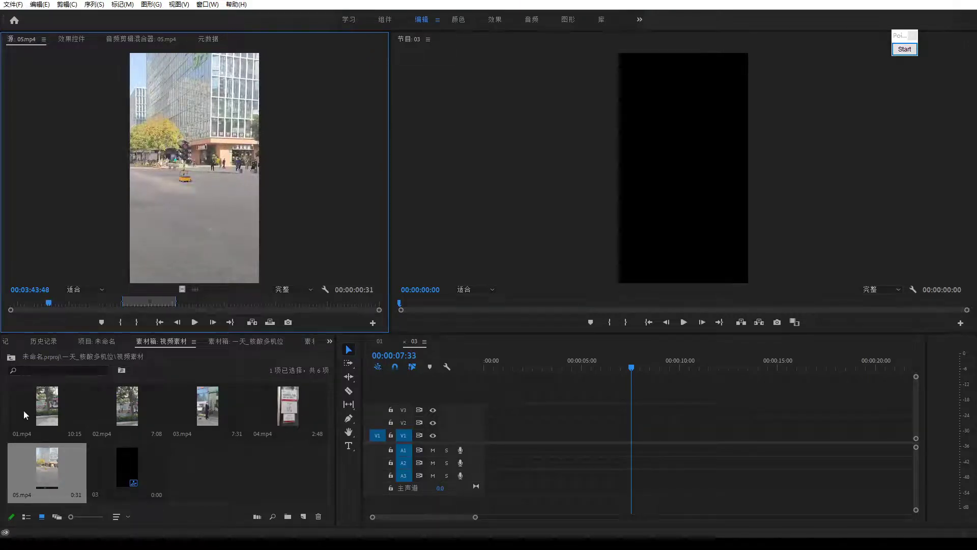
# - Select clips 05.mp4 and 03.mp4 in turn to point them out, and clear the selection
pyautogui.click(127, 421)
pyautogui.press('Right')
pyautogui.press('Right')
pyautogui.click(35, 465)
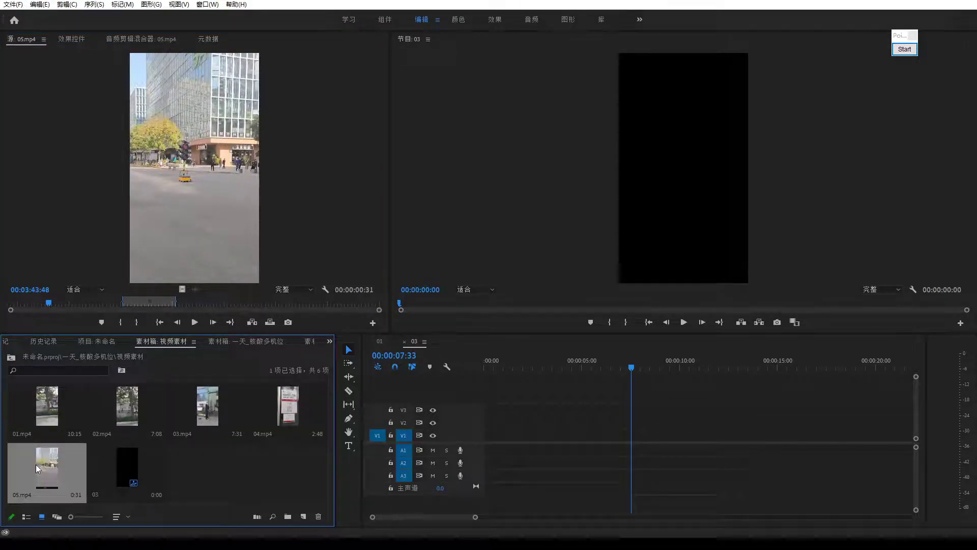
pyautogui.click(197, 407)
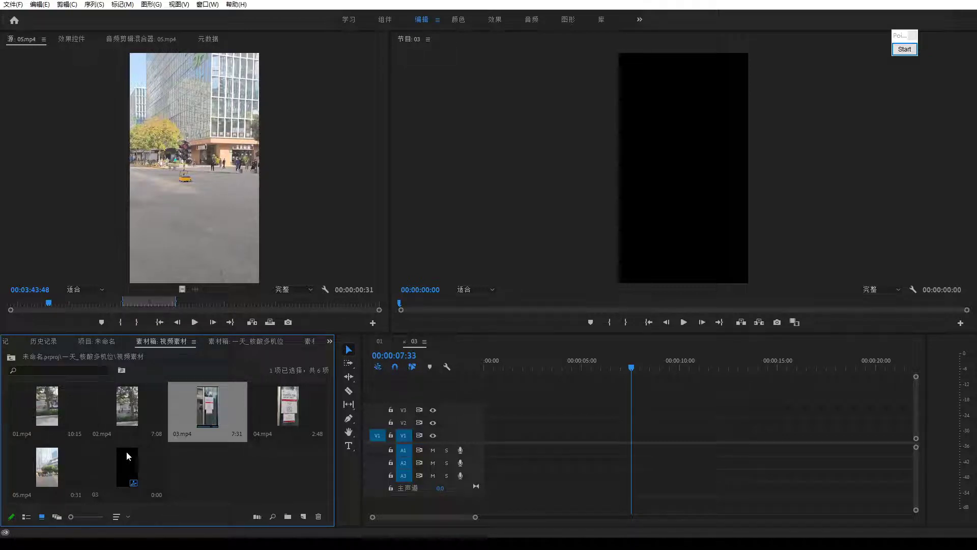
pyautogui.click(60, 468)
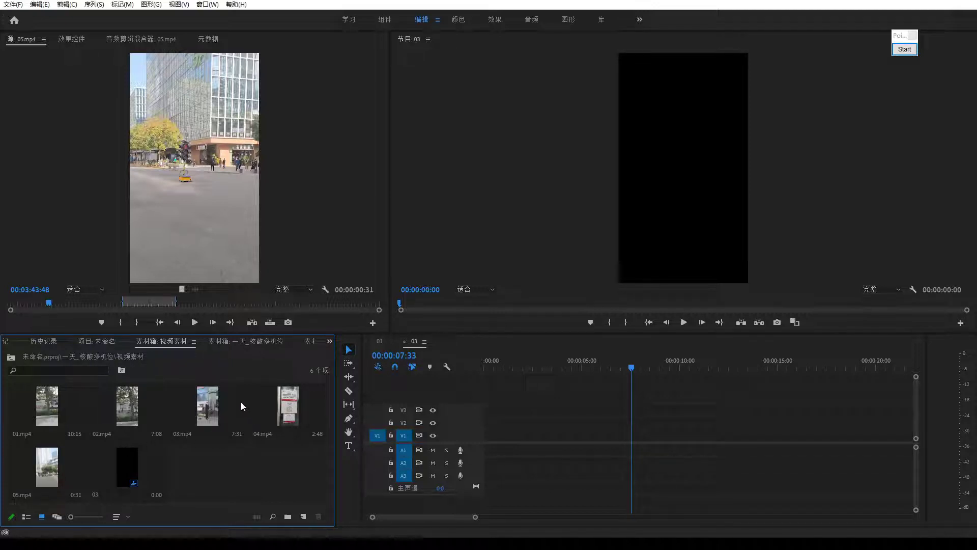
# - Load 03.mp4 and 05.mp4 for source preview, and scrub 05.mp4 to 00:03:44:40
pyautogui.doubleClick(219, 399)
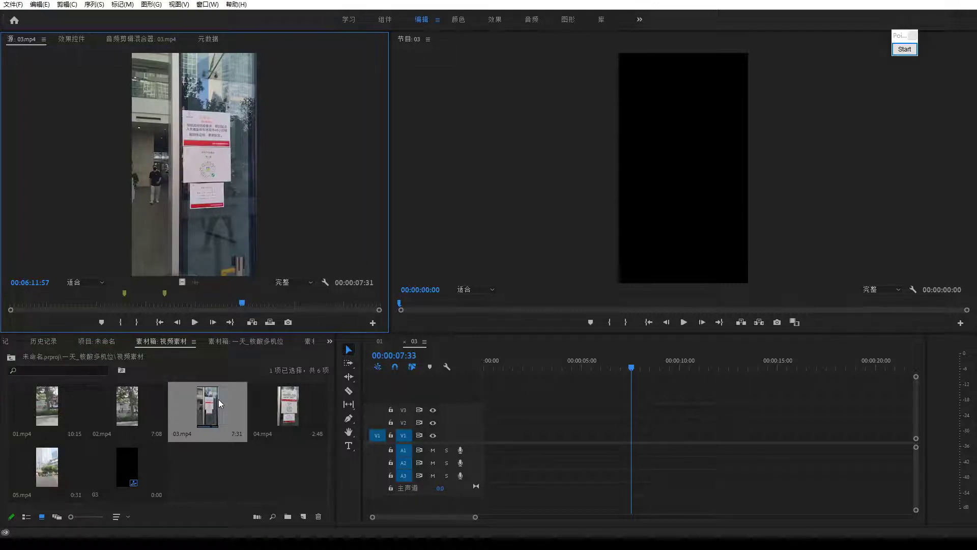
pyautogui.doubleClick(61, 466)
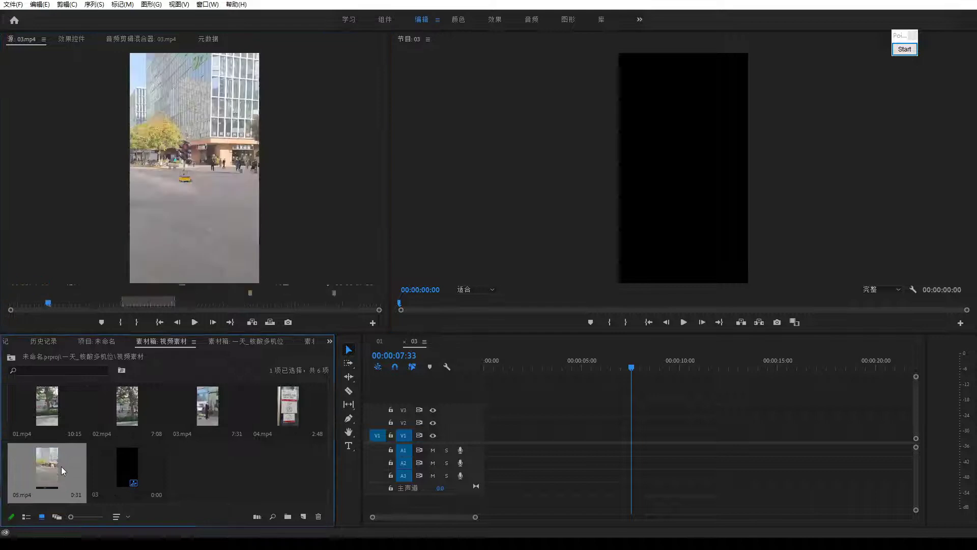
pyautogui.click(68, 304)
pyautogui.moveTo(68, 304); pyautogui.dragTo(139, 309)
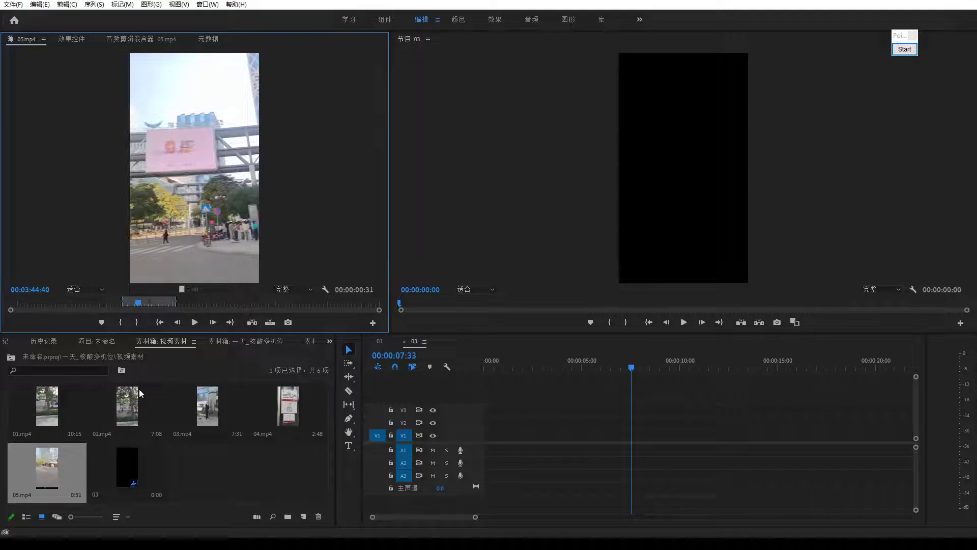
# - Preview 02.mp4 and 01.mp4, scrubbing each to the moment the actor checks his watch
pyautogui.doubleClick(127, 405)
pyautogui.moveTo(9, 304); pyautogui.dragTo(274, 305)
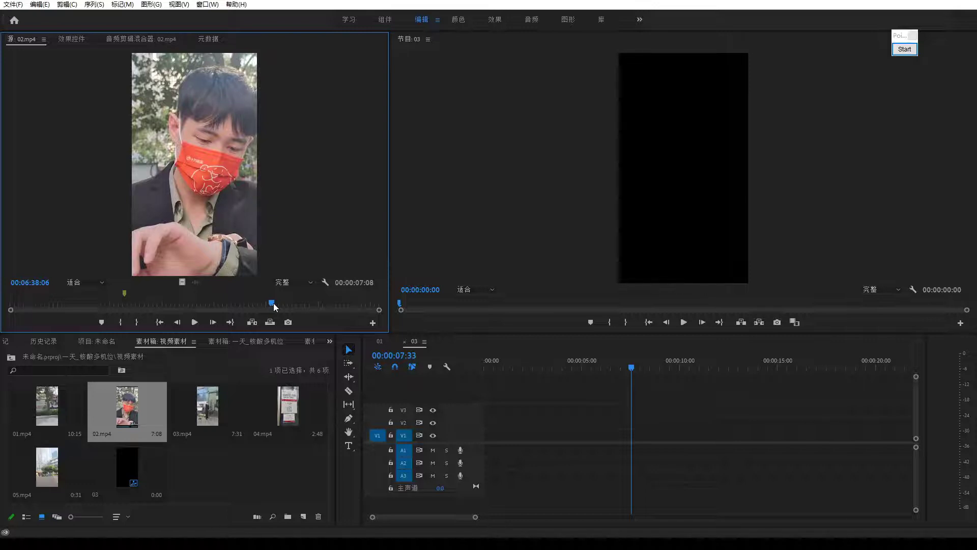
pyautogui.doubleClick(51, 415)
pyautogui.moveTo(50, 303); pyautogui.dragTo(241, 315)
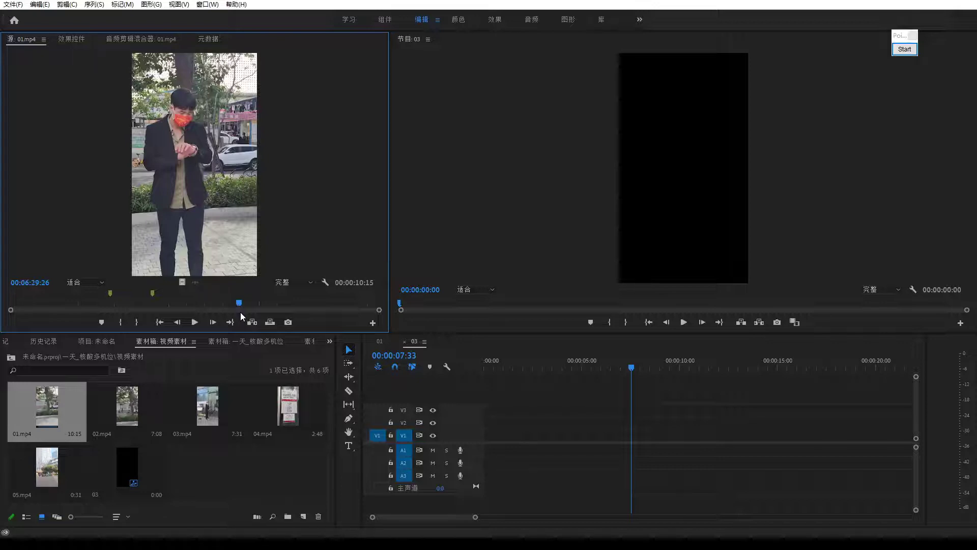
# - Select clips 01.mp4 to 04.mp4 one by one in the bin to point out the separate shots
pyautogui.click(136, 424)
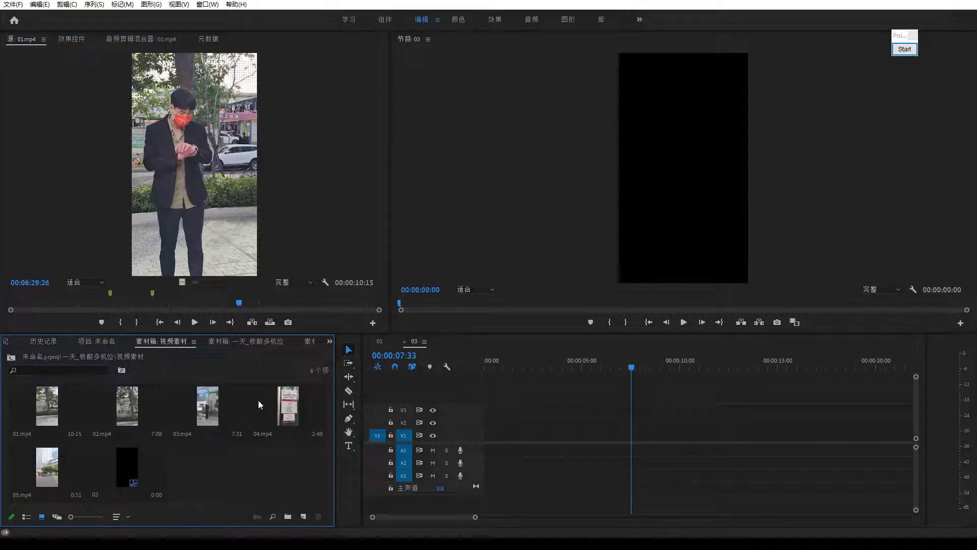
pyautogui.click(54, 402)
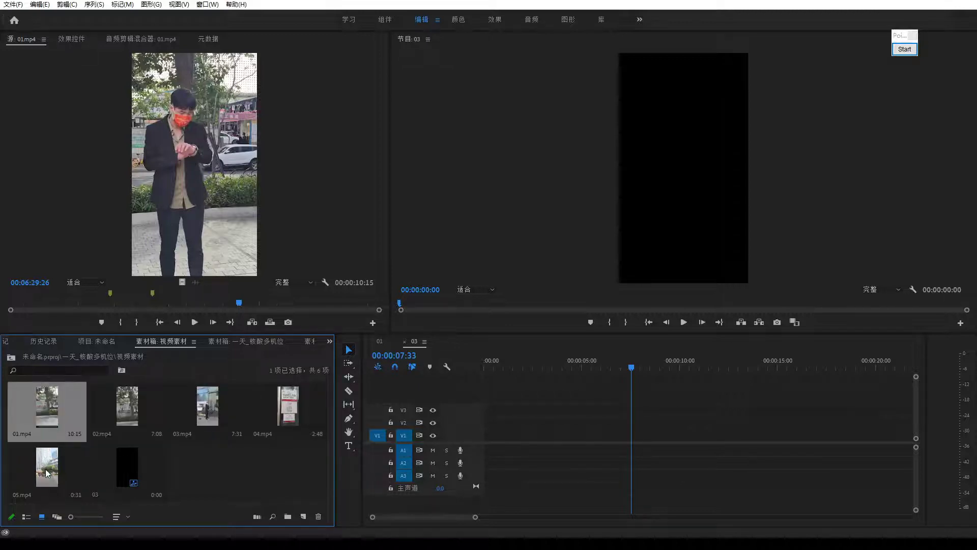
pyautogui.click(224, 409)
pyautogui.click(266, 409)
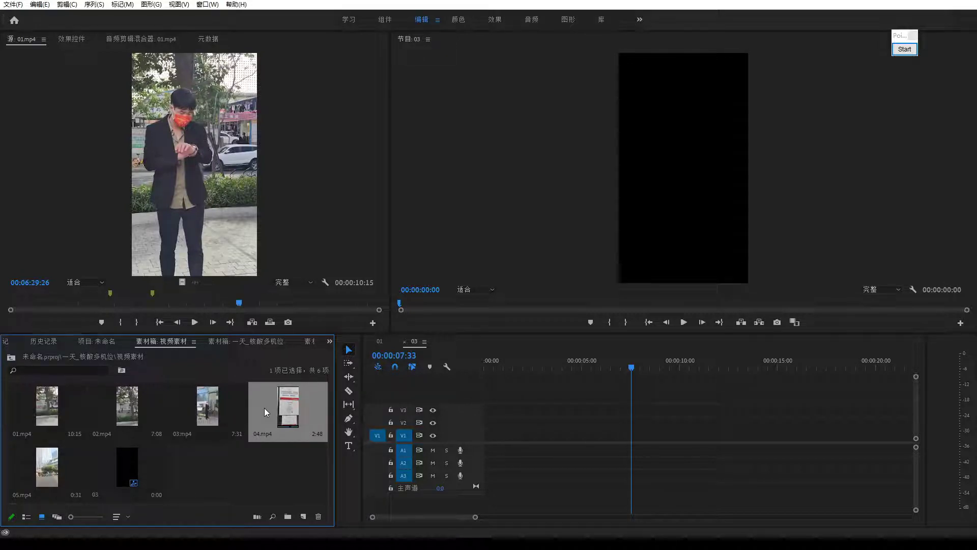
pyautogui.click(229, 407)
pyautogui.click(128, 405)
pyautogui.click(56, 420)
pyautogui.press('Down')
pyautogui.click(45, 429)
pyautogui.click(127, 407)
pyautogui.click(217, 408)
pyautogui.click(282, 402)
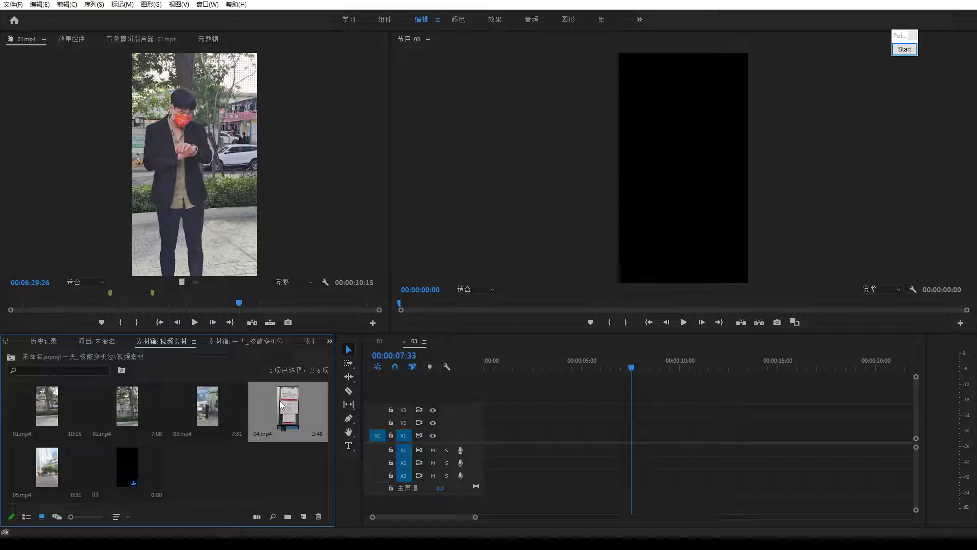
# - Load 01.mp4 again and scrub to the actor walking in, at 00:06:26:06
pyautogui.doubleClick(54, 391)
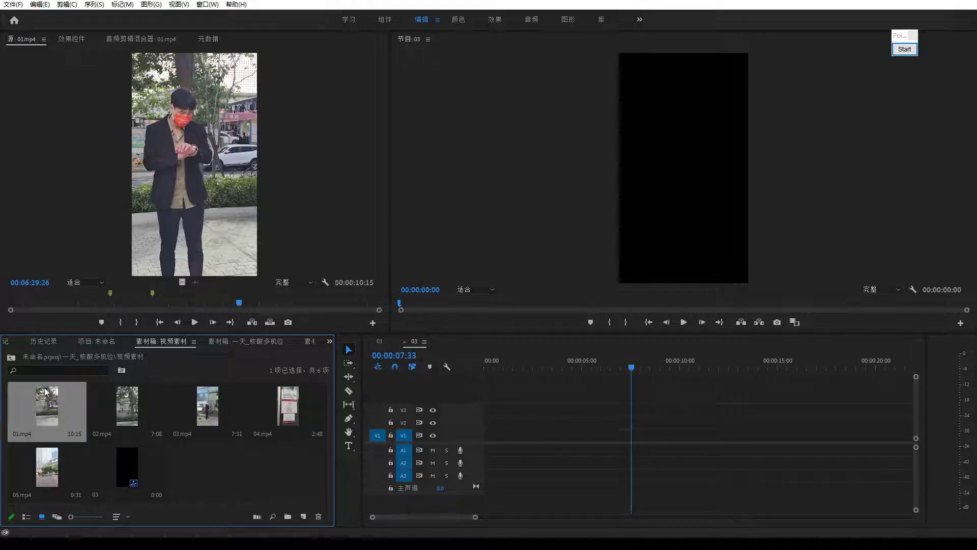
pyautogui.moveTo(37, 300); pyautogui.dragTo(126, 309)
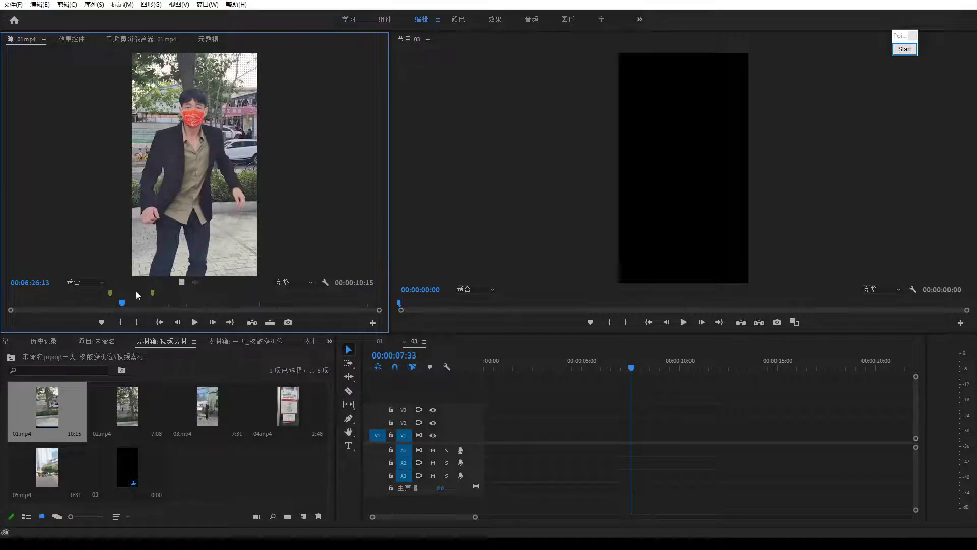
pyautogui.moveTo(199, 306); pyautogui.dragTo(120, 296)
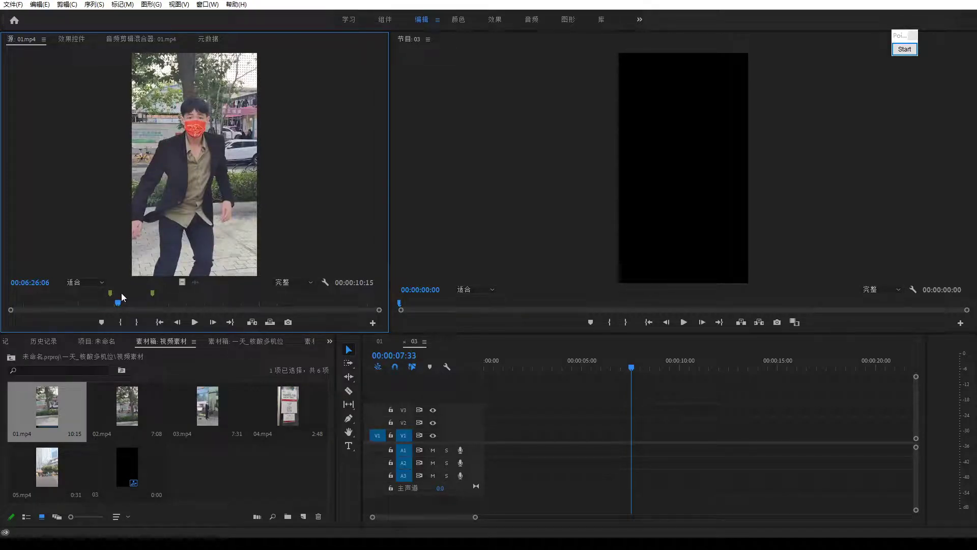
# - Start the screen annotation, draw an arrow to the actor in the 01.mp4 preview, and write 人 and 时 beside it
pyautogui.click(904, 49)
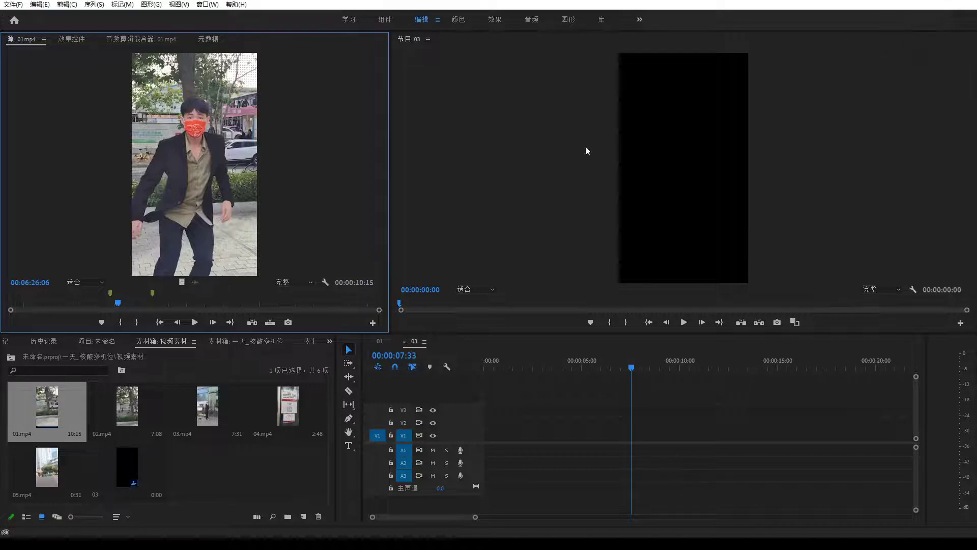
pyautogui.moveTo(224, 171); pyautogui.dragTo(446, 150)
pyautogui.moveTo(251, 130)
pyautogui.mouseDown()
pyautogui.moveTo(211, 156)
pyautogui.moveTo(321, 210)
pyautogui.mouseUp()
pyautogui.moveTo(582, 83); pyautogui.dragTo(524, 198)
pyautogui.moveTo(574, 173); pyautogui.dragTo(638, 215)
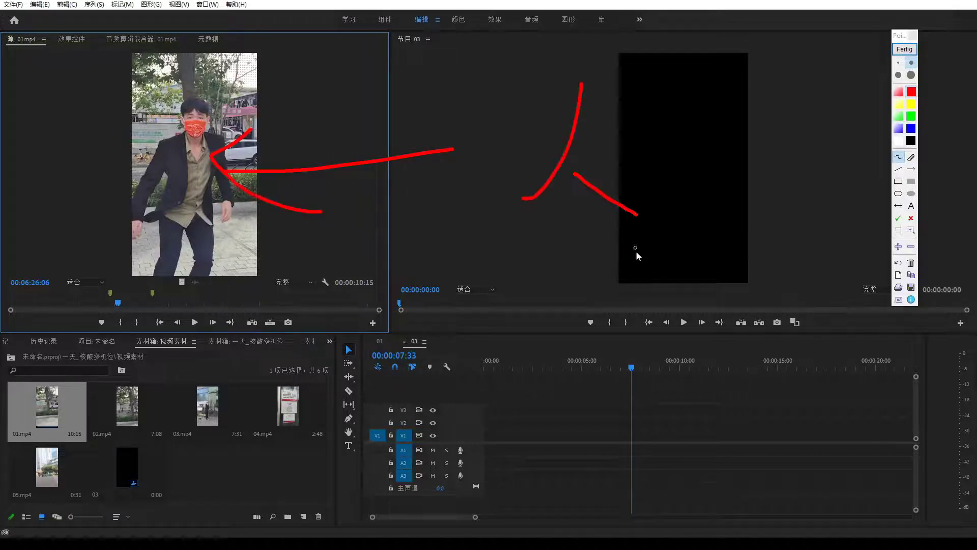
pyautogui.moveTo(493, 259)
pyautogui.mouseDown()
pyautogui.moveTo(503, 310)
pyautogui.moveTo(626, 270)
pyautogui.mouseUp()
pyautogui.moveTo(613, 251); pyautogui.dragTo(563, 406)
# - Draw an arrow from clip 02.mp4 to the timeline, write 时 there, and circle all the handwritten characters
pyautogui.moveTo(101, 430)
pyautogui.mouseDown()
pyautogui.moveTo(479, 472)
pyautogui.moveTo(560, 500)
pyautogui.mouseUp()
pyautogui.moveTo(539, 458); pyautogui.dragTo(567, 489)
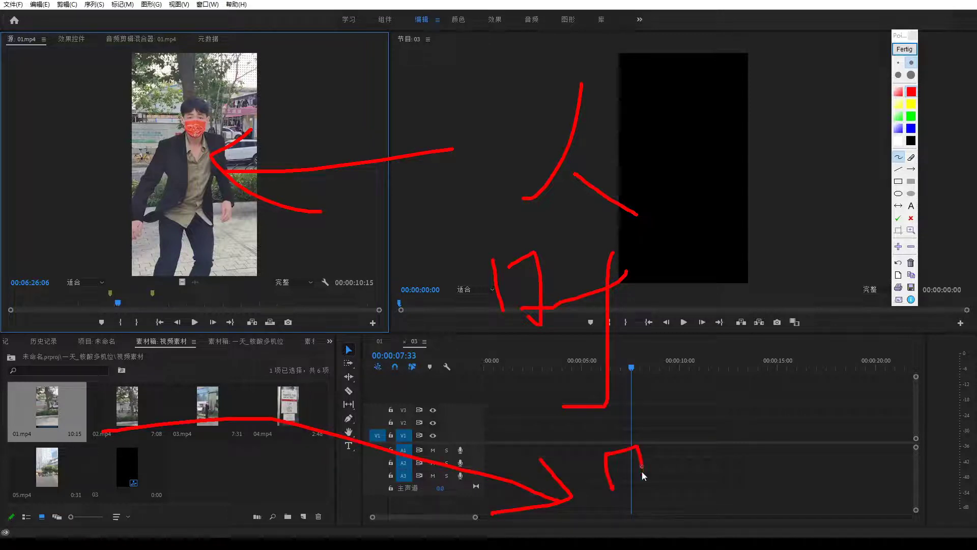
pyautogui.moveTo(647, 479); pyautogui.dragTo(666, 479)
pyautogui.moveTo(669, 477); pyautogui.dragTo(717, 458)
pyautogui.moveTo(687, 421); pyautogui.dragTo(702, 529)
pyautogui.click(684, 509)
pyautogui.moveTo(543, 98)
pyautogui.mouseDown()
pyautogui.moveTo(655, 93)
pyautogui.moveTo(548, 91)
pyautogui.mouseUp()
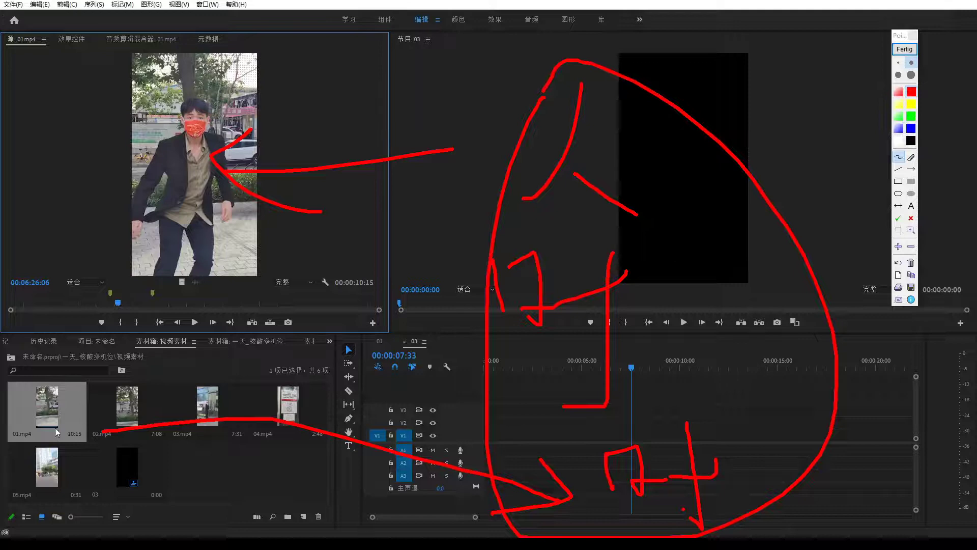
# - Draw lines from clips 01.mp4 and 02.mp4 up to the source preview, write 场地 over it, and circle it
pyautogui.moveTo(84, 398); pyautogui.dragTo(147, 342)
pyautogui.moveTo(130, 421); pyautogui.dragTo(139, 322)
pyautogui.moveTo(55, 132); pyautogui.dragTo(82, 127)
pyautogui.moveTo(77, 107)
pyautogui.mouseDown()
pyautogui.moveTo(76, 193)
pyautogui.moveTo(117, 139)
pyautogui.mouseUp()
pyautogui.moveTo(116, 130)
pyautogui.mouseDown()
pyautogui.moveTo(132, 100)
pyautogui.moveTo(162, 184)
pyautogui.moveTo(151, 219)
pyautogui.mouseUp()
pyautogui.moveTo(134, 148)
pyautogui.mouseDown()
pyautogui.moveTo(105, 196)
pyautogui.moveTo(108, 223)
pyautogui.mouseUp()
pyautogui.moveTo(209, 97)
pyautogui.mouseDown()
pyautogui.moveTo(308, 80)
pyautogui.moveTo(342, 62)
pyautogui.mouseUp()
pyautogui.moveTo(340, 53); pyautogui.dragTo(328, 115)
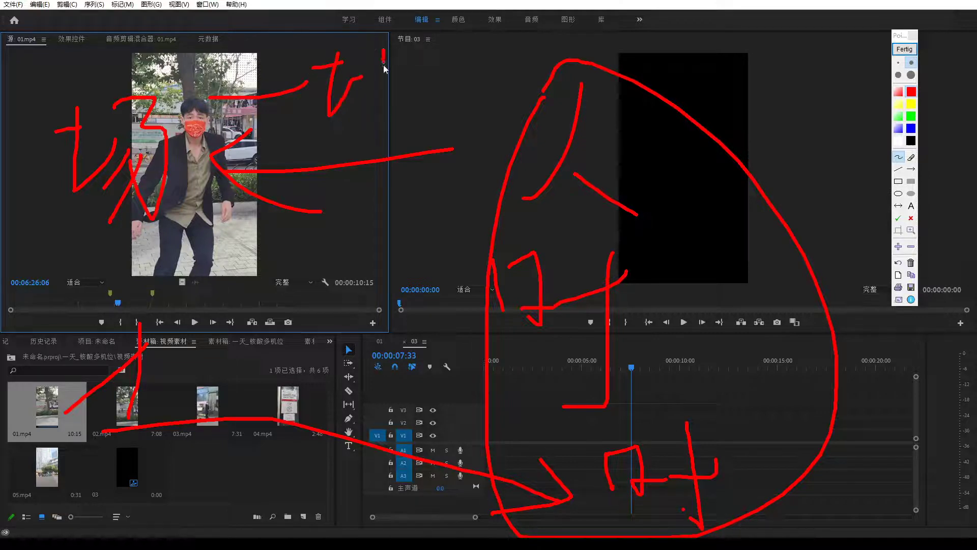
pyautogui.moveTo(153, 62); pyautogui.dragTo(469, 122)
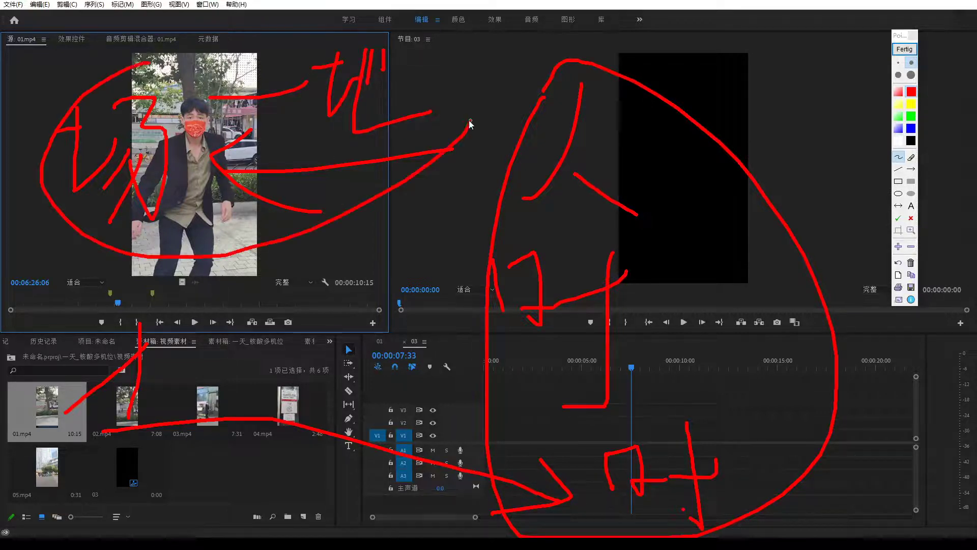
# - Mark clips 01.mp4 and 02.mp4 with circled numbers 1 and 2, and end the annotation
pyautogui.moveTo(53, 402)
pyautogui.mouseDown()
pyautogui.moveTo(44, 438)
pyautogui.moveTo(76, 425)
pyautogui.moveTo(64, 409)
pyautogui.mouseUp()
pyautogui.moveTo(111, 439)
pyautogui.mouseDown()
pyautogui.moveTo(99, 452)
pyautogui.moveTo(123, 404)
pyautogui.mouseUp()
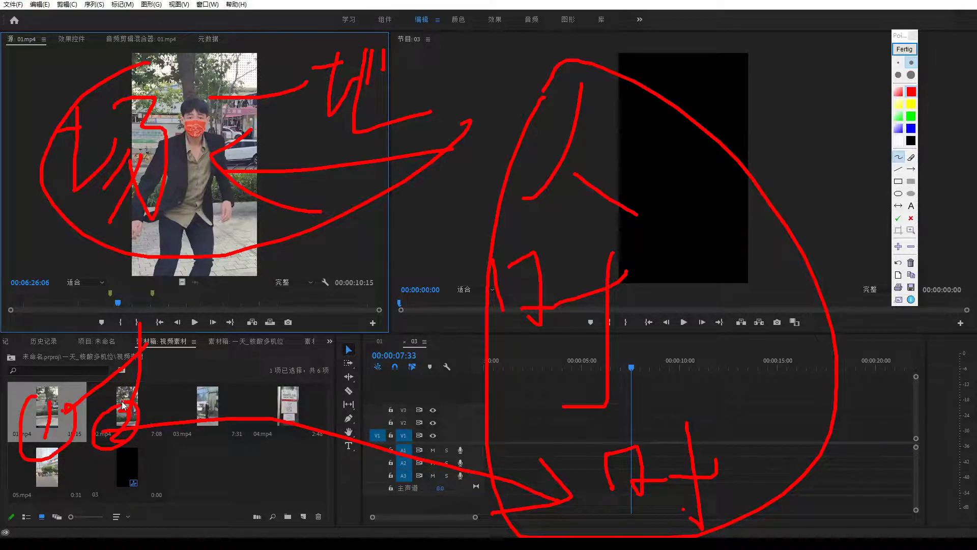
pyautogui.rightClick(252, 154)
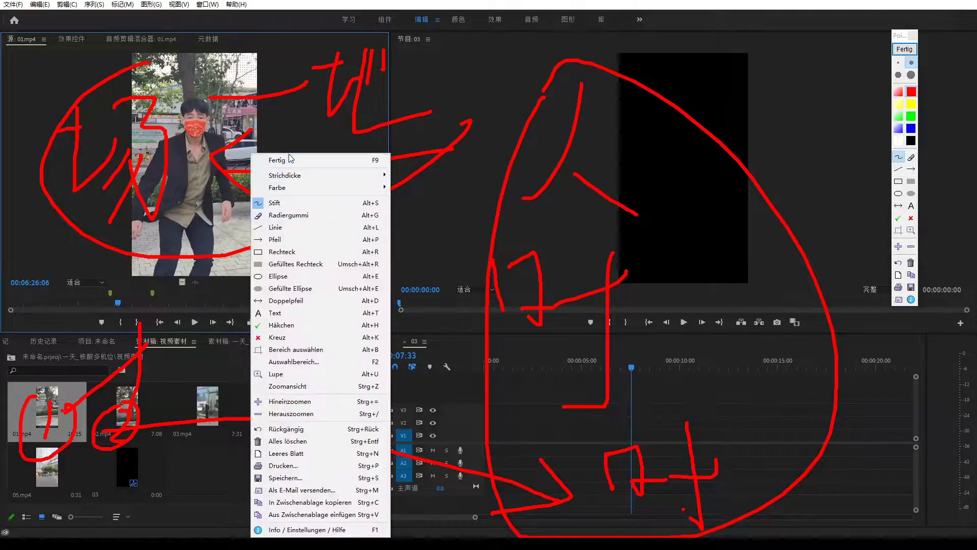
pyautogui.click(288, 160)
# - Scrub 01.mp4 to the actor standing still near the second marker, loading 03.mp4 briefly in between
pyautogui.moveTo(117, 304); pyautogui.dragTo(152, 302)
pyautogui.doubleClick(207, 405)
pyautogui.doubleClick(48, 409)
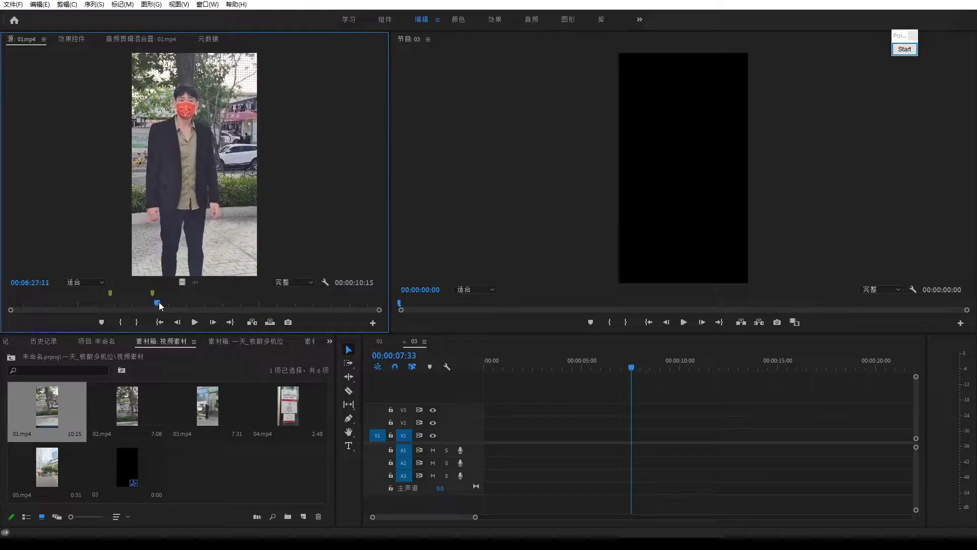
# - Scrub 02.mp4 to 00:06:37:03, and 03.mp4 to the actor meeting the guard at 00:06:09:54
pyautogui.doubleClick(133, 389)
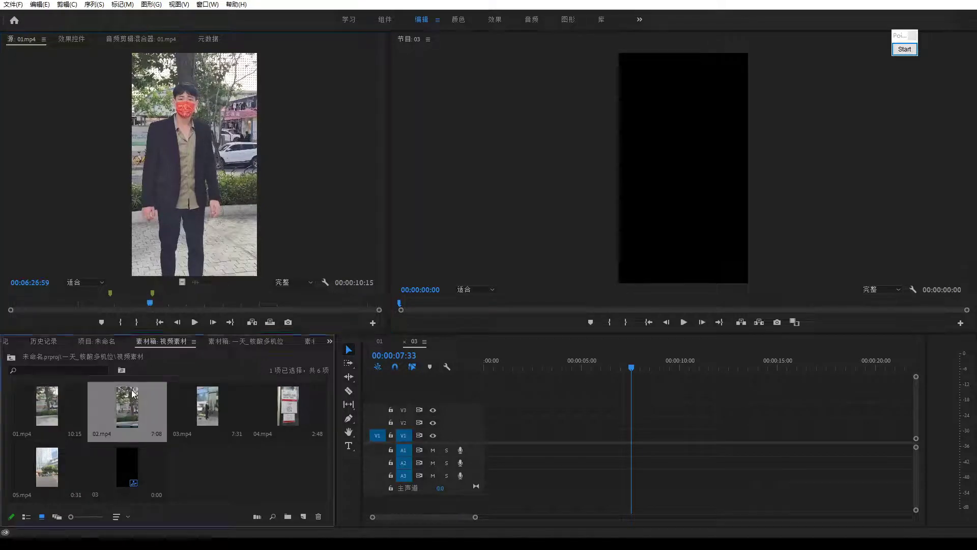
pyautogui.click(8, 305)
pyautogui.click(83, 303)
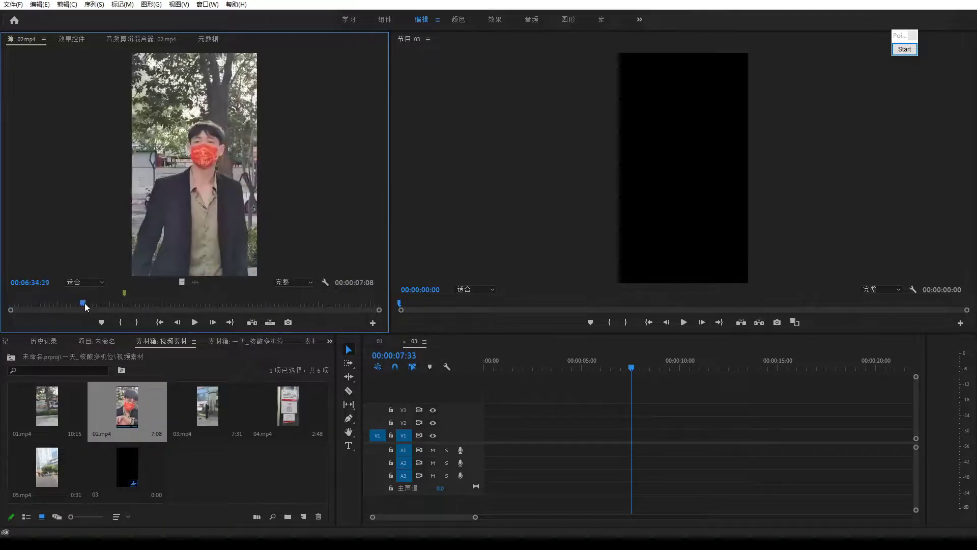
pyautogui.moveTo(97, 300); pyautogui.dragTo(218, 311)
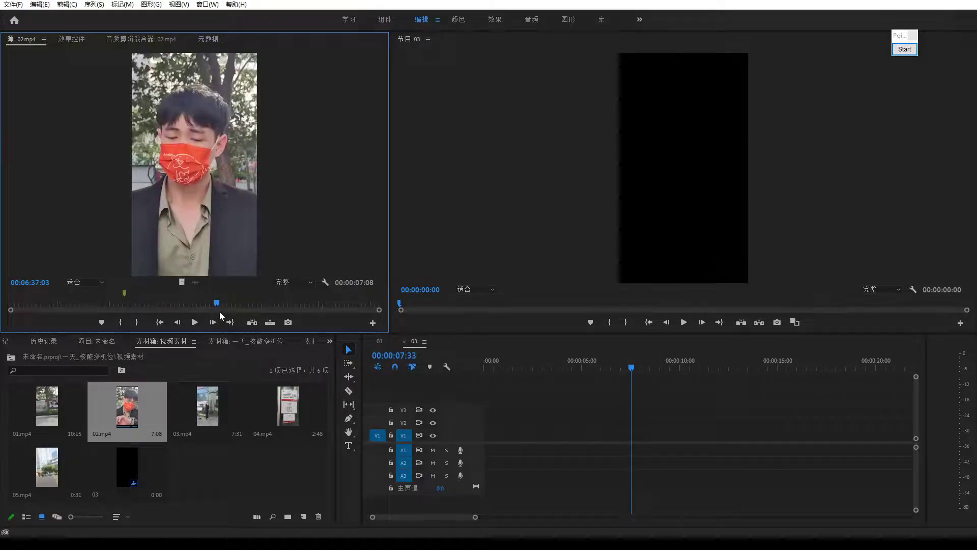
pyautogui.doubleClick(208, 405)
pyautogui.moveTo(65, 304); pyautogui.dragTo(142, 300)
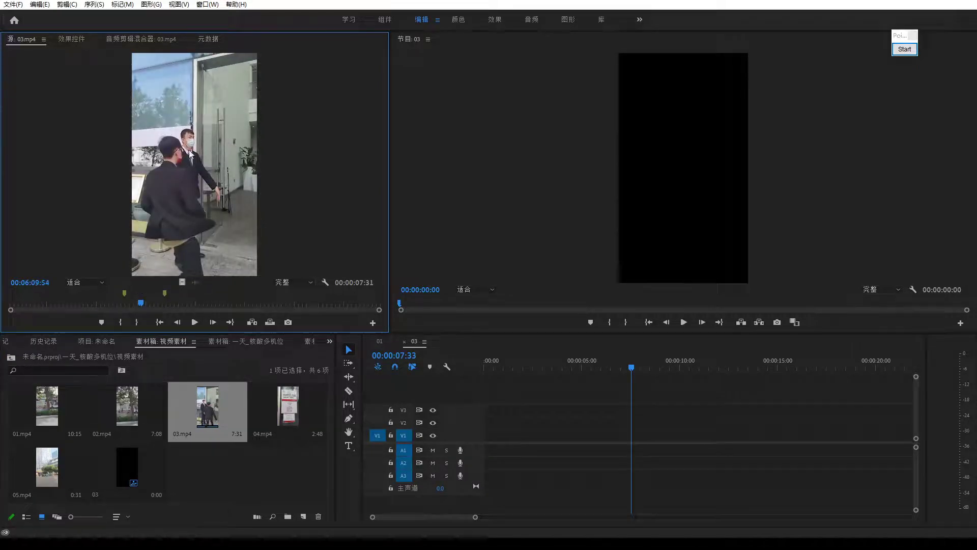
# - Start the annotation, draw an arrow to the actor in the 03.mp4 preview, and write 人 beside it
pyautogui.click(904, 49)
pyautogui.moveTo(193, 185); pyautogui.dragTo(457, 144)
pyautogui.moveTo(255, 135)
pyautogui.mouseDown()
pyautogui.moveTo(207, 176)
pyautogui.moveTo(208, 194)
pyautogui.moveTo(289, 216)
pyautogui.mouseUp()
pyautogui.moveTo(510, 94); pyautogui.dragTo(464, 185)
pyautogui.moveTo(496, 173); pyautogui.dragTo(555, 207)
# - Frame the scenery in the 03.mp4 preview, link it to a handwritten location label, and outline the door
pyautogui.moveTo(137, 57)
pyautogui.mouseDown()
pyautogui.moveTo(250, 49)
pyautogui.moveTo(268, 128)
pyautogui.moveTo(254, 257)
pyautogui.moveTo(145, 223)
pyautogui.moveTo(144, 57)
pyautogui.mouseUp()
pyautogui.moveTo(158, 108)
pyautogui.mouseDown()
pyautogui.moveTo(108, 218)
pyautogui.moveTo(91, 218)
pyautogui.moveTo(78, 239)
pyautogui.moveTo(100, 239)
pyautogui.mouseUp()
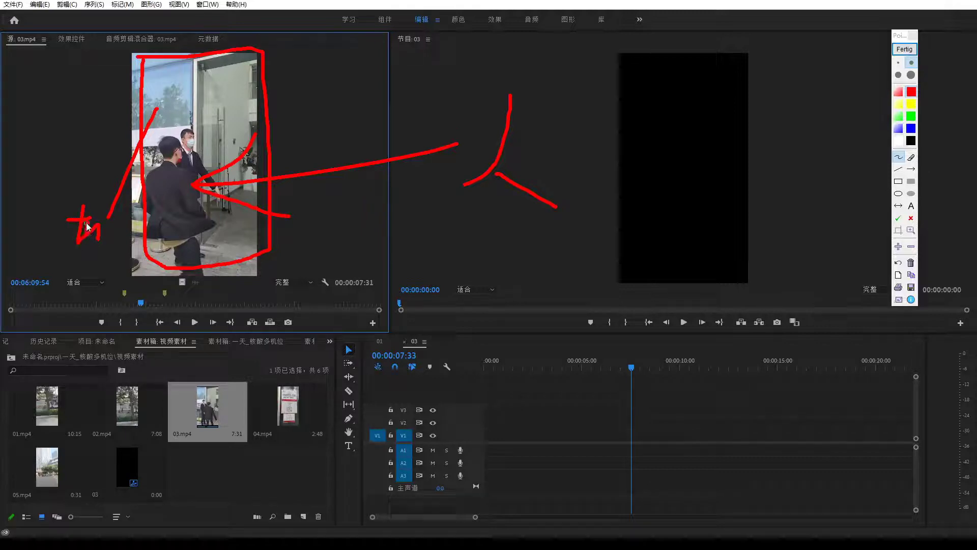
pyautogui.moveTo(69, 180); pyautogui.dragTo(102, 233)
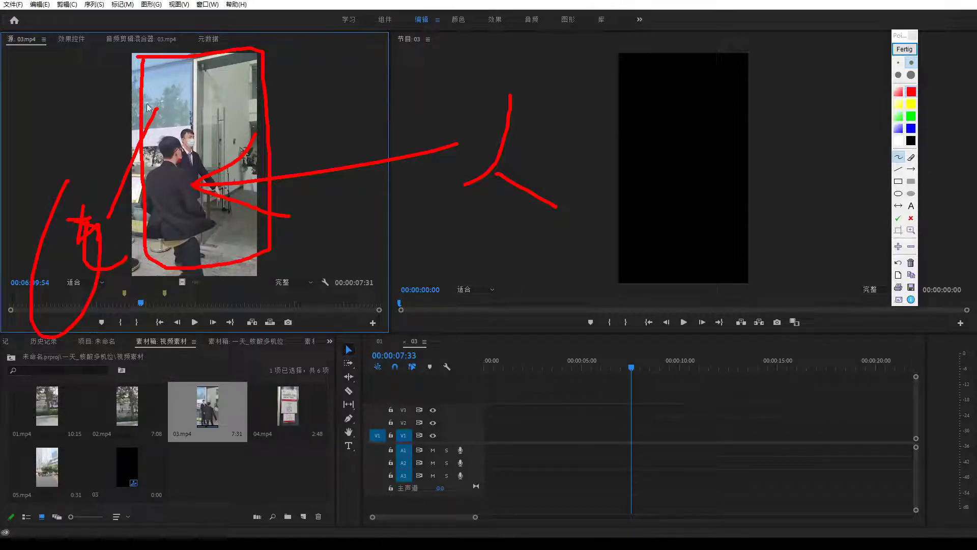
pyautogui.moveTo(197, 76)
pyautogui.mouseDown()
pyautogui.moveTo(196, 245)
pyautogui.moveTo(283, 255)
pyautogui.mouseUp()
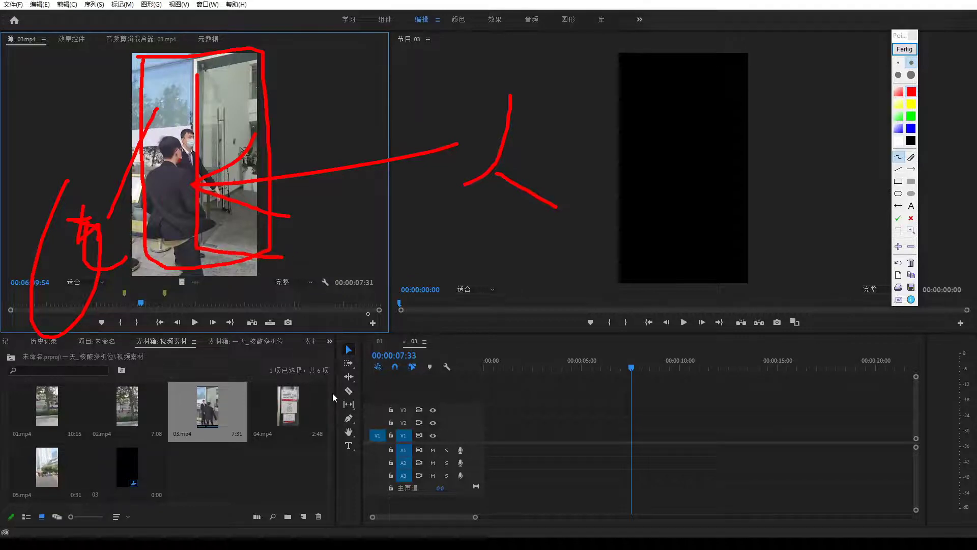
# - Draw lines from 02.mp4 and 05.mp4 to the timeline, circle both handwritten labels, and draw an arrow from 03.mp4 to the timeline
pyautogui.moveTo(122, 413); pyautogui.dragTo(473, 372)
pyautogui.moveTo(72, 466); pyautogui.dragTo(458, 425)
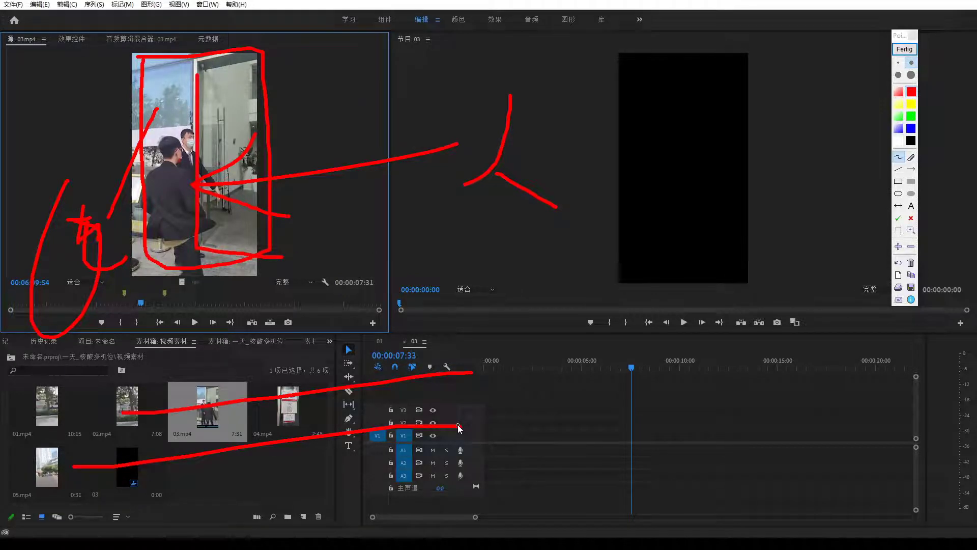
pyautogui.moveTo(80, 173); pyautogui.dragTo(109, 253)
pyautogui.moveTo(520, 75)
pyautogui.mouseDown()
pyautogui.moveTo(606, 145)
pyautogui.moveTo(547, 99)
pyautogui.mouseUp()
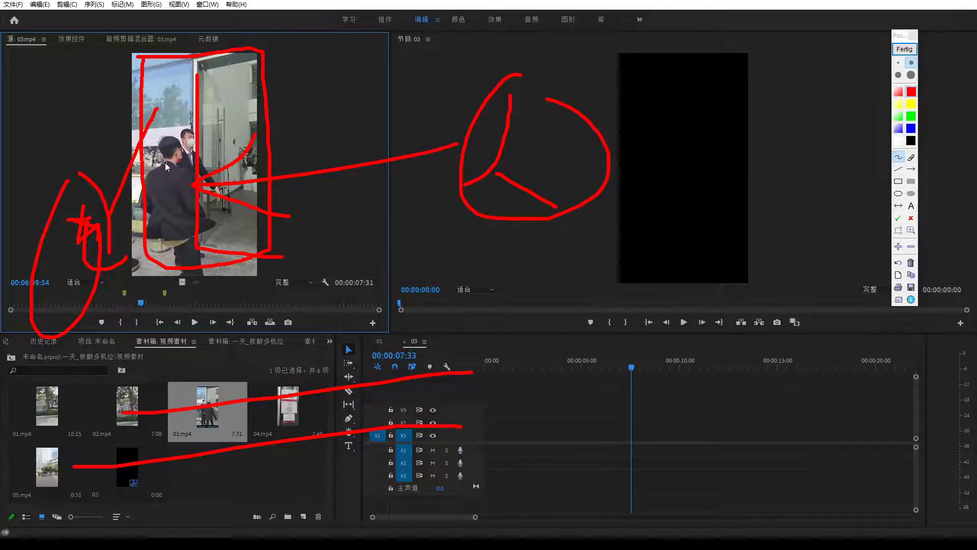
pyautogui.moveTo(218, 382)
pyautogui.mouseDown()
pyautogui.moveTo(164, 414)
pyautogui.moveTo(241, 394)
pyautogui.moveTo(214, 390)
pyautogui.moveTo(224, 403)
pyautogui.moveTo(276, 382)
pyautogui.moveTo(581, 422)
pyautogui.mouseUp()
pyautogui.moveTo(586, 385)
pyautogui.mouseDown()
pyautogui.moveTo(591, 424)
pyautogui.moveTo(561, 421)
pyautogui.mouseUp()
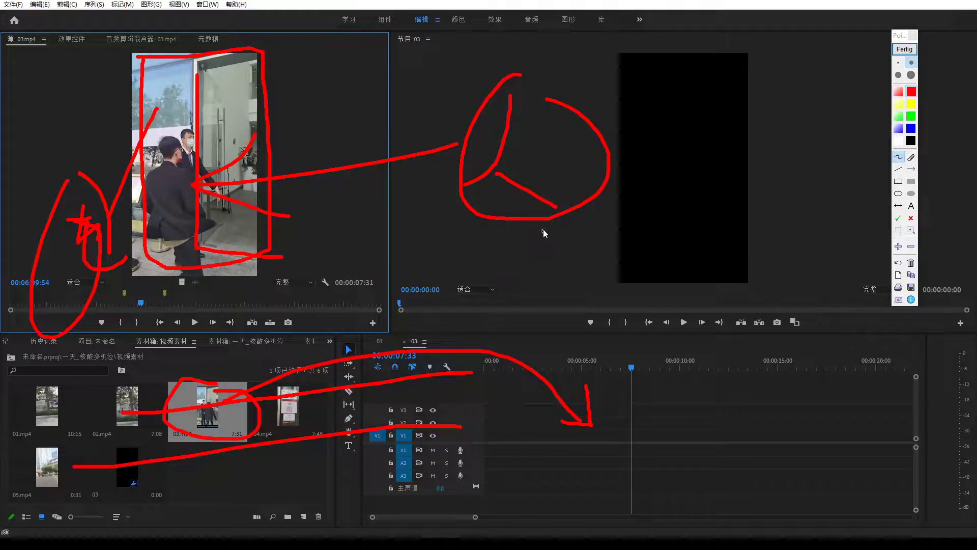
# - End the annotation and place 03.mp4 at the start of track V1 in sequence 03
pyautogui.rightClick(507, 136)
pyautogui.click(511, 155)
pyautogui.moveTo(227, 384); pyautogui.dragTo(504, 436)
# - Position the sequence playhead at 00:00:02:22, on the last frame before the actor's hand enters the shot
pyautogui.click(545, 367)
pyautogui.moveTo(545, 370)
pyautogui.mouseDown()
pyautogui.moveTo(473, 368)
pyautogui.moveTo(603, 367)
pyautogui.moveTo(484, 367)
pyautogui.moveTo(568, 362)
pyautogui.moveTo(533, 365)
pyautogui.mouseUp()
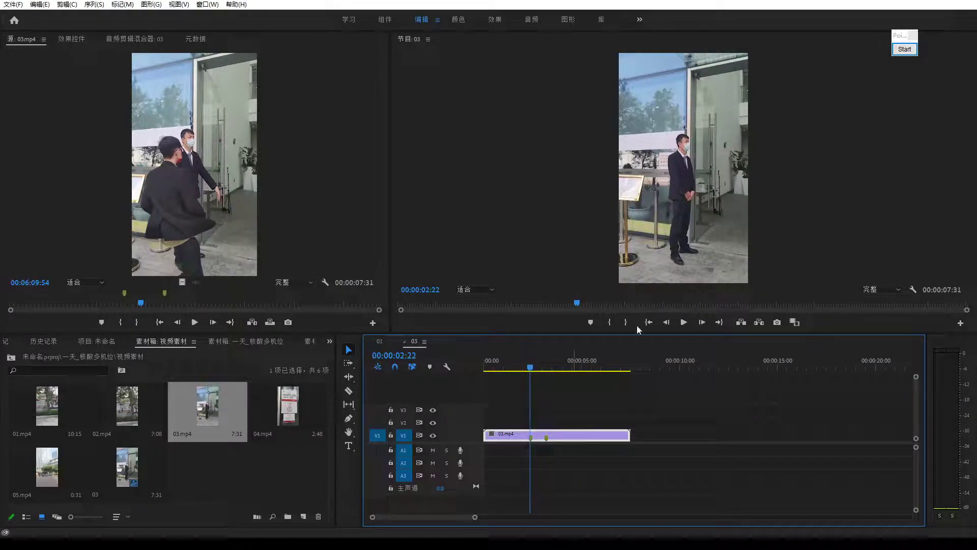
pyautogui.click(533, 369)
pyautogui.press('Left')
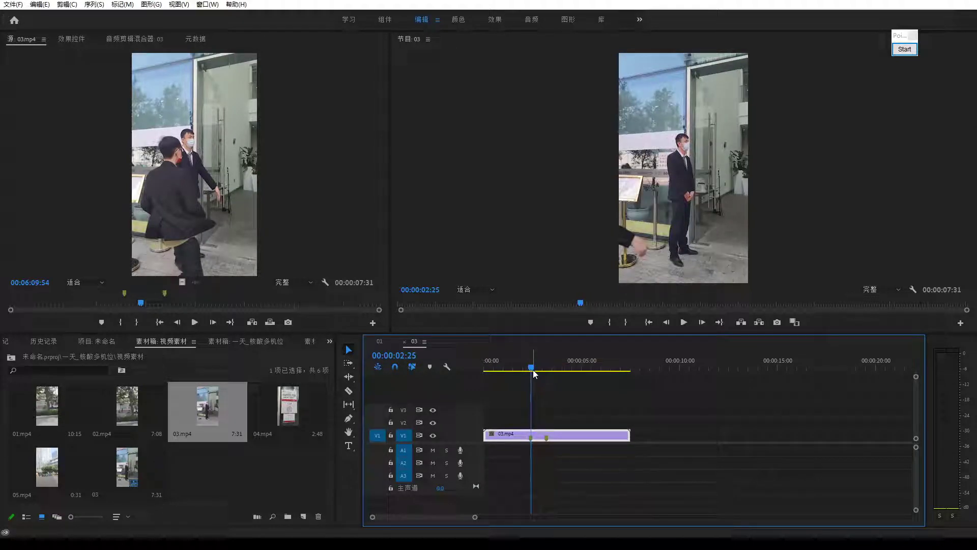
pyautogui.press('Left')
pyautogui.press('Left')
pyautogui.press('Left')
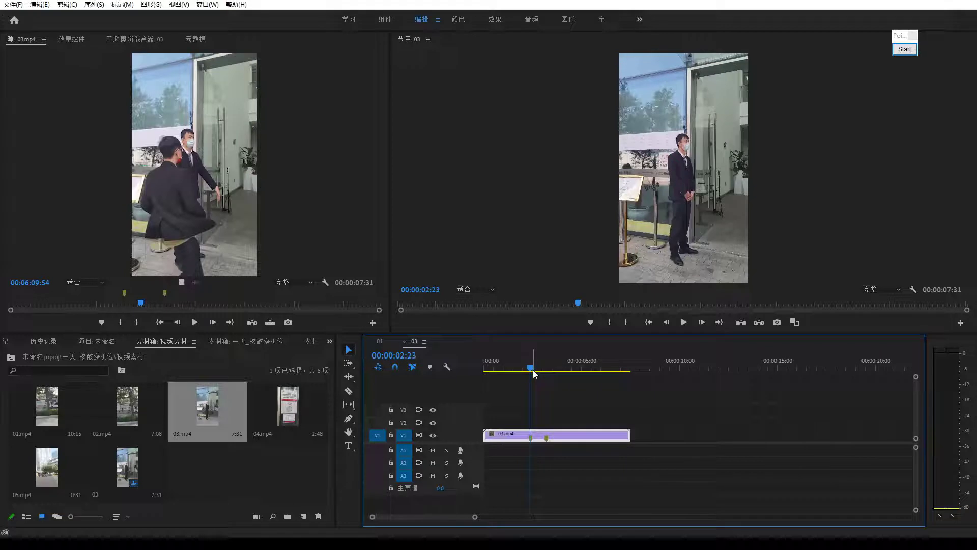
pyautogui.press('Right')
pyautogui.press('Right')
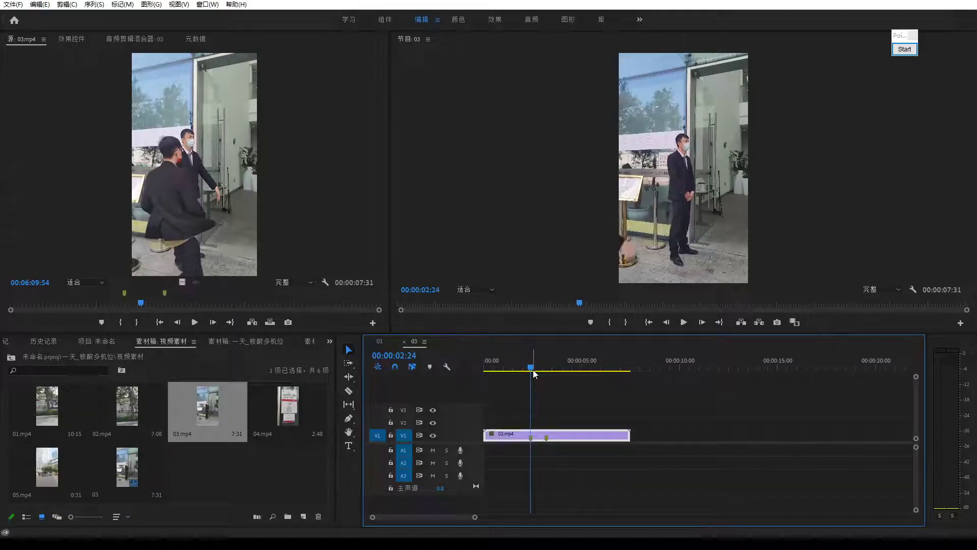
pyautogui.press('=')
pyautogui.press('=')
pyautogui.press('=')
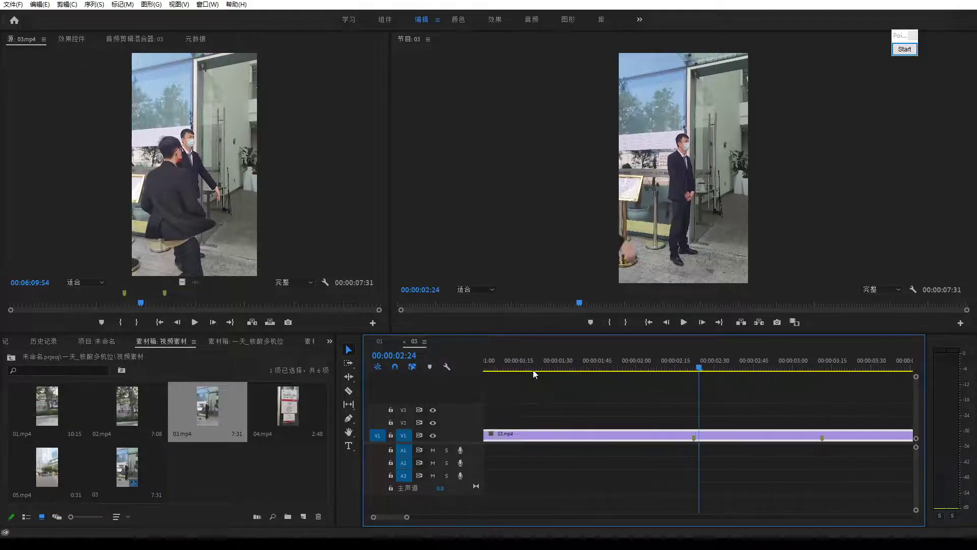
pyautogui.press('Left')
pyautogui.press('Left')
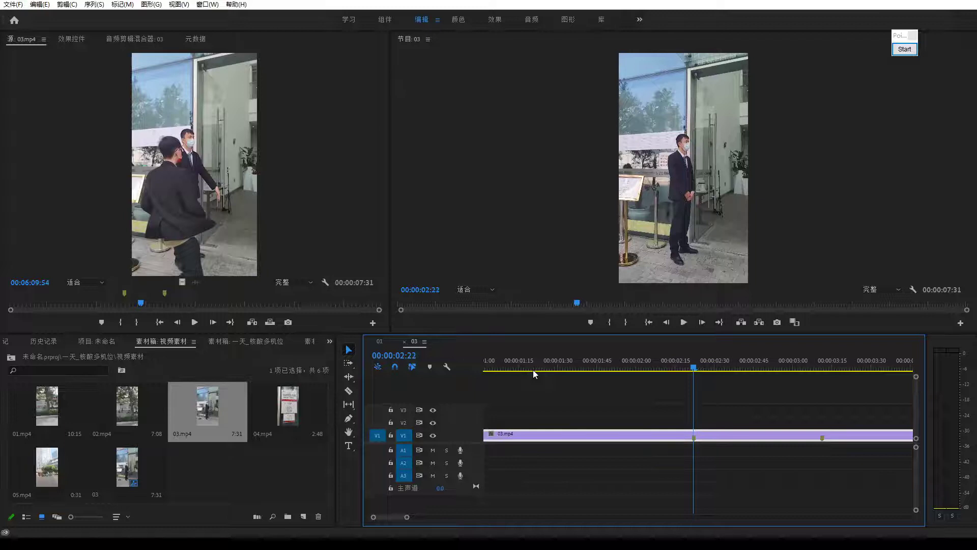
# - Trim the start of 03.mp4 to the playhead at 00:00:02:22 and ripple delete the empty gap before it
pyautogui.click(507, 442)
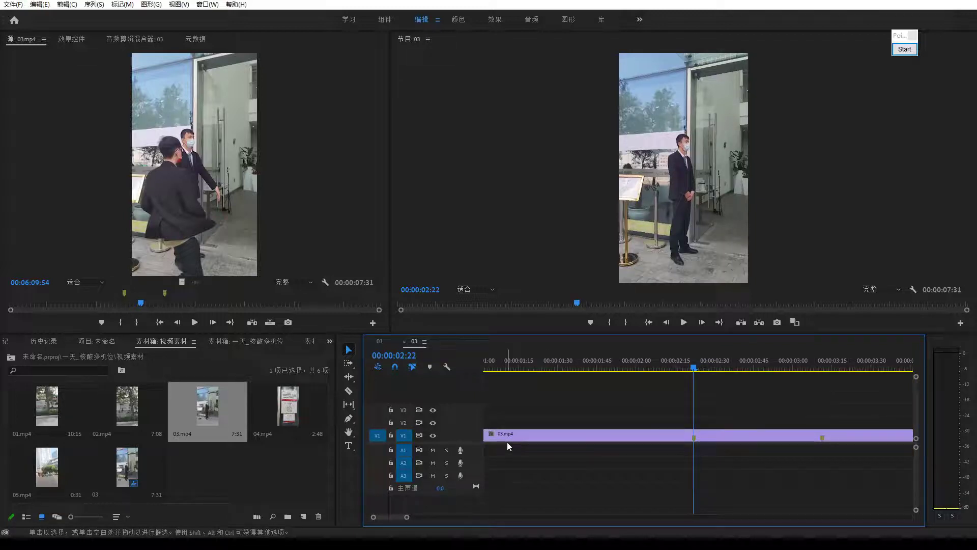
pyautogui.press('-')
pyautogui.press('-')
pyautogui.moveTo(485, 435); pyautogui.dragTo(577, 433)
pyautogui.rightClick(532, 438)
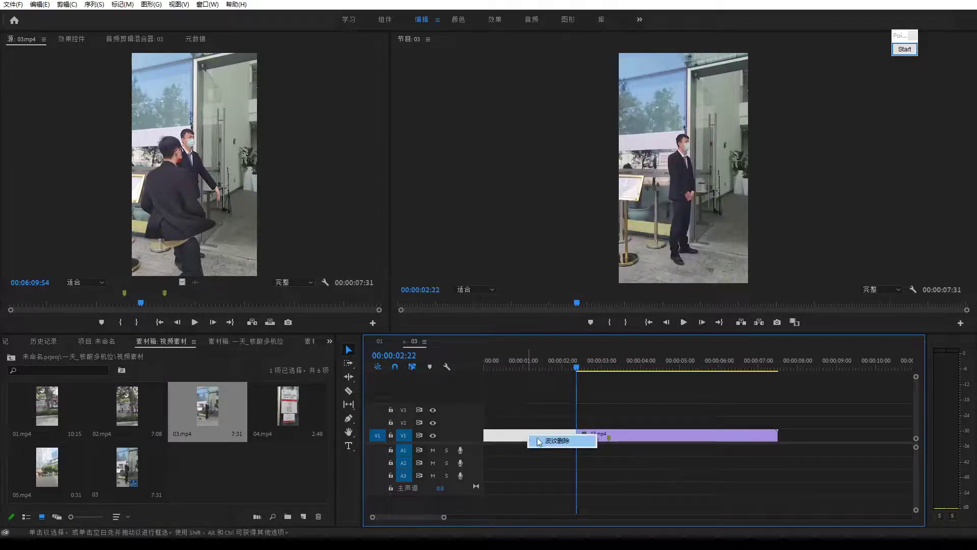
pyautogui.click(540, 441)
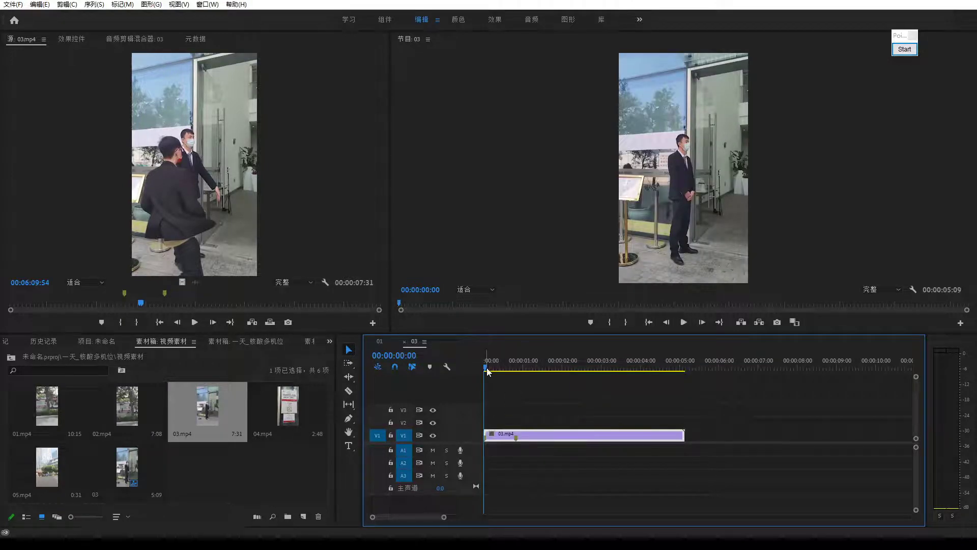
# - Play the trimmed 03.mp4 from the start and examine the actor passing the guard at the doorway
pyautogui.moveTo(487, 370); pyautogui.dragTo(463, 365)
pyautogui.press('space')
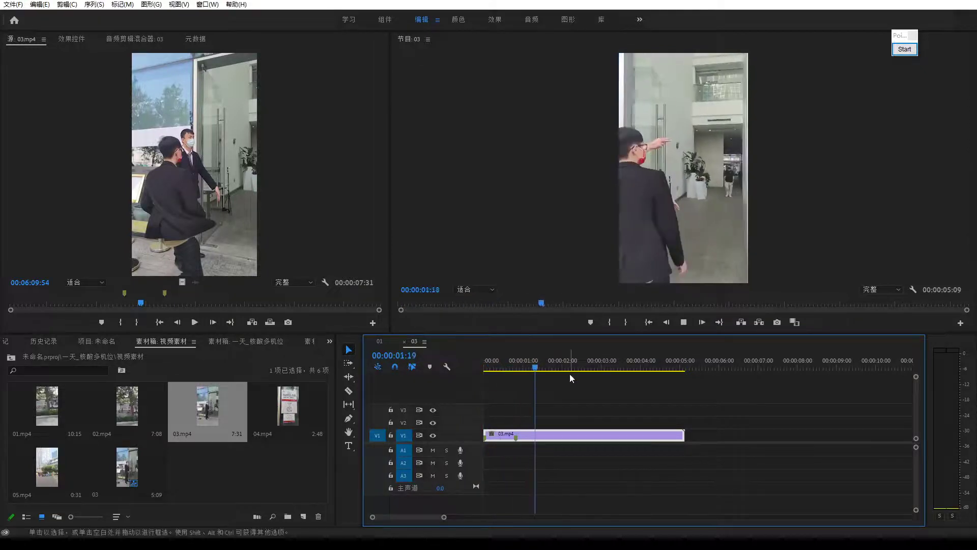
pyautogui.press('space')
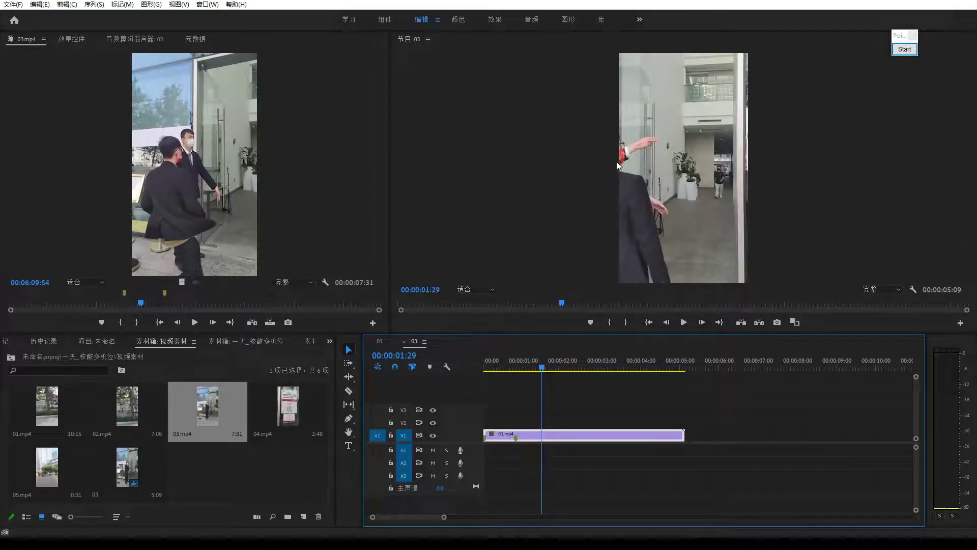
pyautogui.click(523, 368)
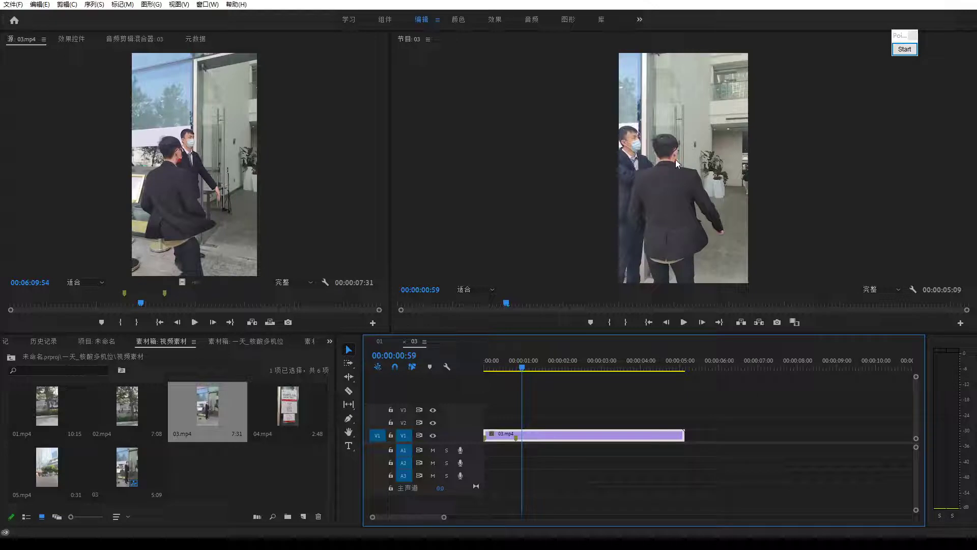
pyautogui.click(535, 363)
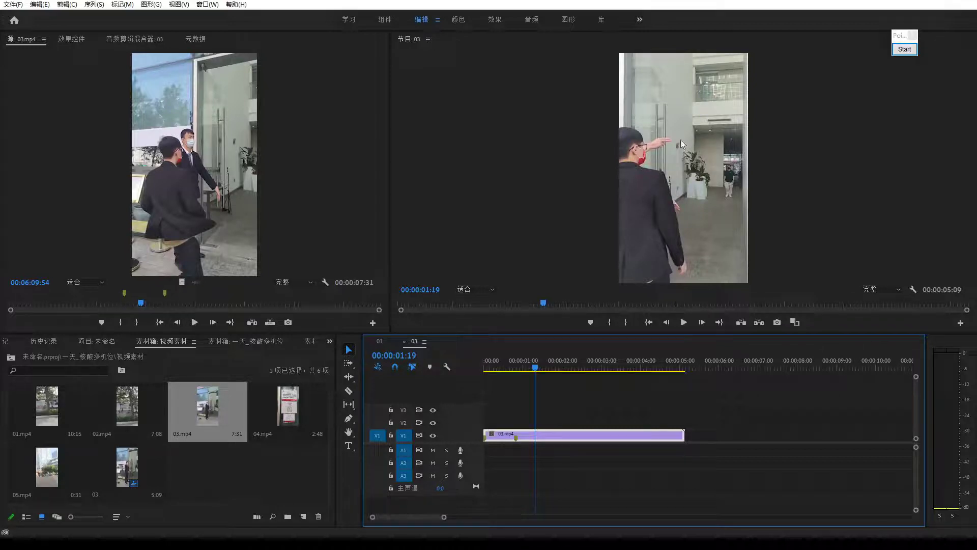
pyautogui.click(529, 368)
pyautogui.moveTo(529, 367); pyautogui.dragTo(504, 368)
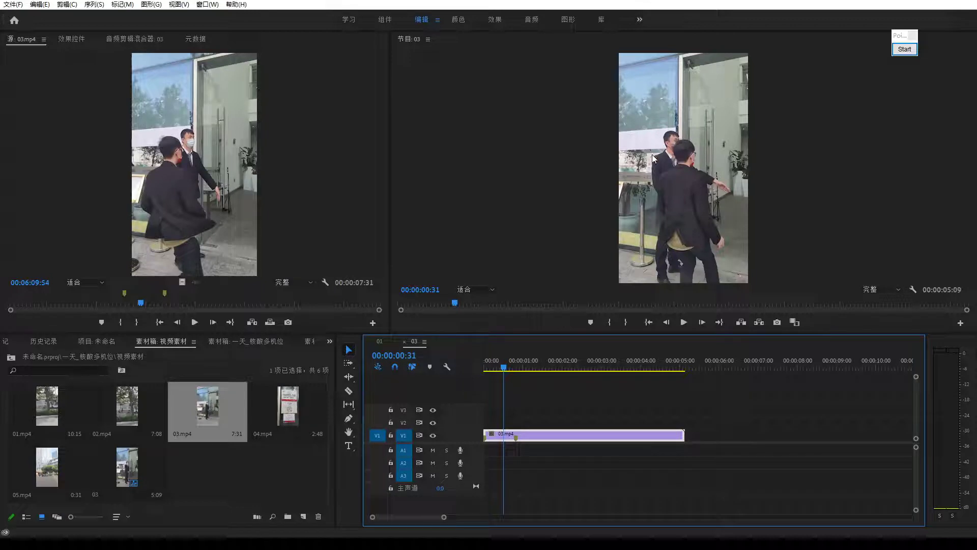
# - Play the sequence from the start to the door notice at 00:00:01:59 and place 04.mp4 on V2 there
pyautogui.press('Home')
pyautogui.press('space')
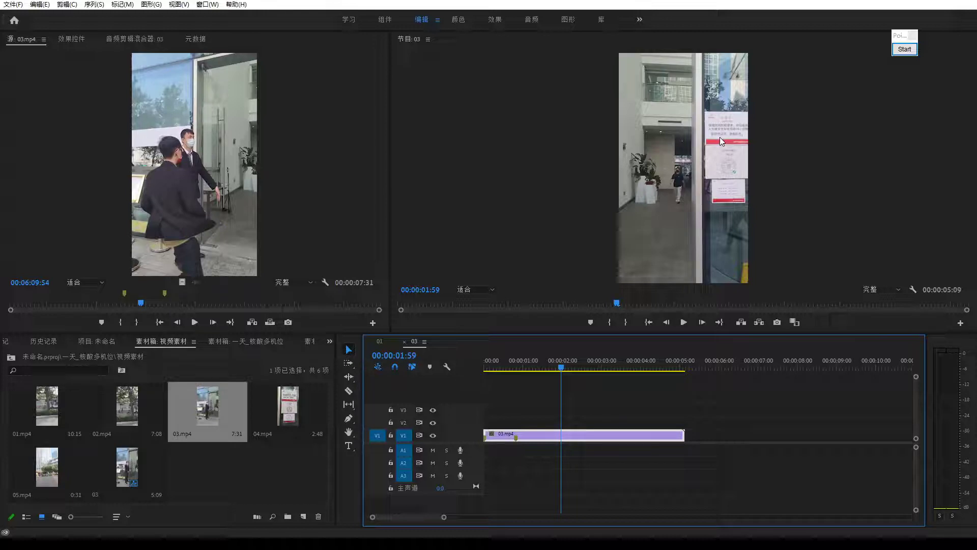
pyautogui.doubleClick(290, 397)
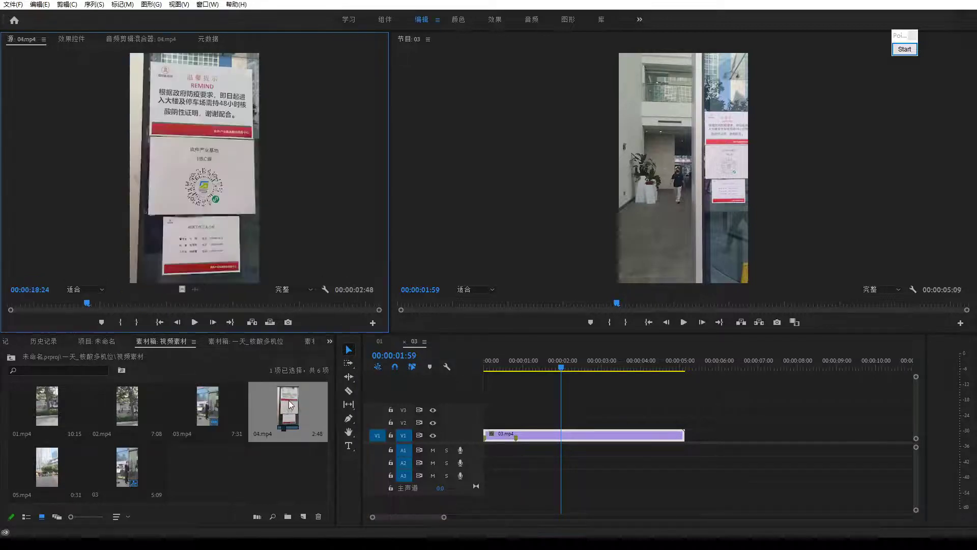
pyautogui.click(288, 402)
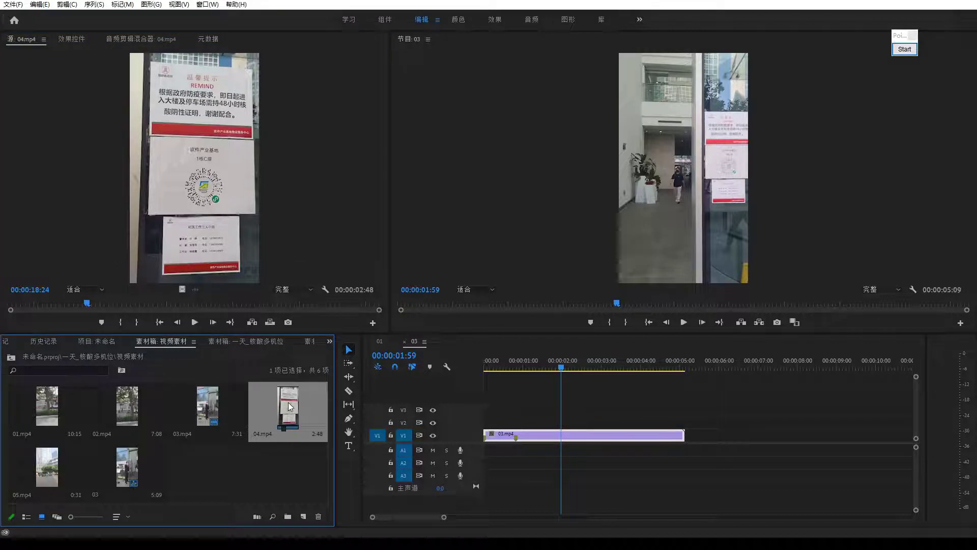
pyautogui.moveTo(290, 405); pyautogui.dragTo(572, 422)
# - Trim the end of 04.mp4 to 00:00:03:13 and shorten 03.mp4 on V1 to end just before it
pyautogui.click(546, 364)
pyautogui.moveTo(546, 365); pyautogui.dragTo(596, 376)
pyautogui.moveTo(627, 422); pyautogui.dragTo(608, 422)
pyautogui.moveTo(680, 434); pyautogui.dragTo(599, 433)
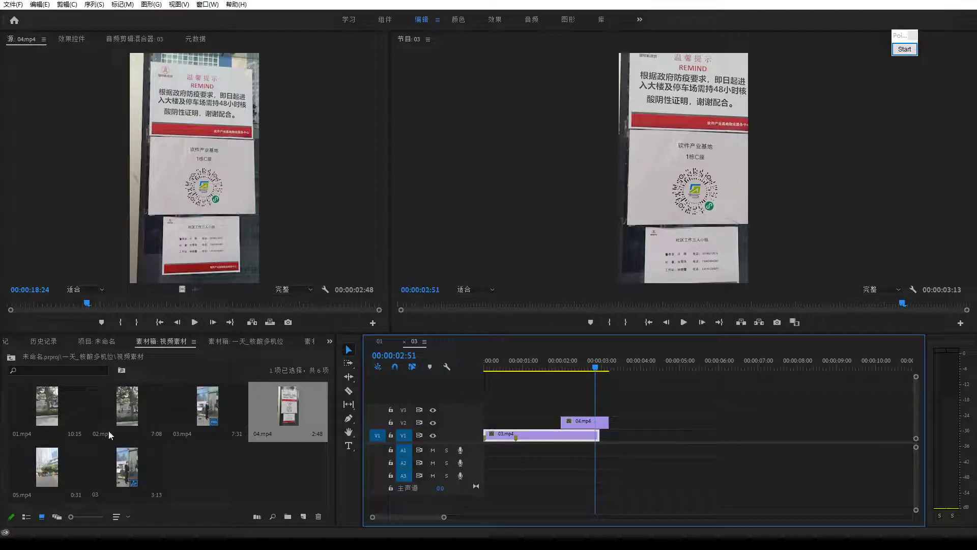
# - Look through 01.mp4, load 02.mp4 in the source monitor, and set its In point at 00:06:36:10
pyautogui.click(53, 410)
pyautogui.doubleClick(53, 409)
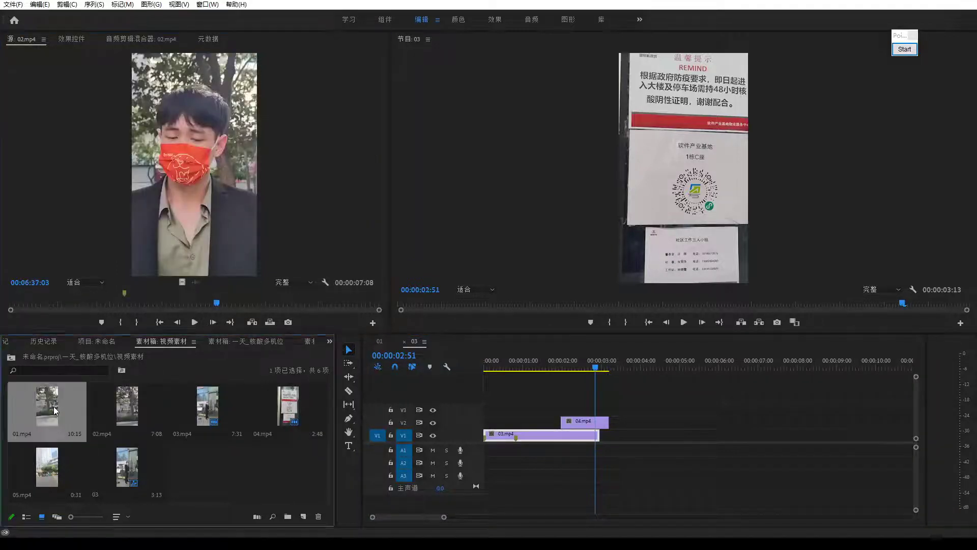
pyautogui.moveTo(114, 310); pyautogui.dragTo(171, 304)
pyautogui.doubleClick(133, 398)
pyautogui.click(121, 322)
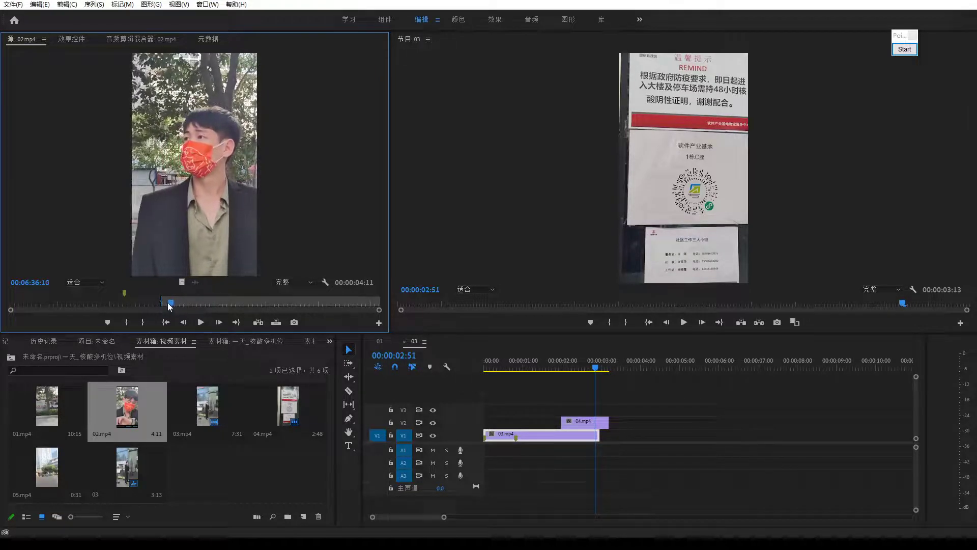
pyautogui.click(130, 323)
# - Preview 02.mp4 up to the actor checking his watch and set the Out point at 00:06:37:34
pyautogui.press('space')
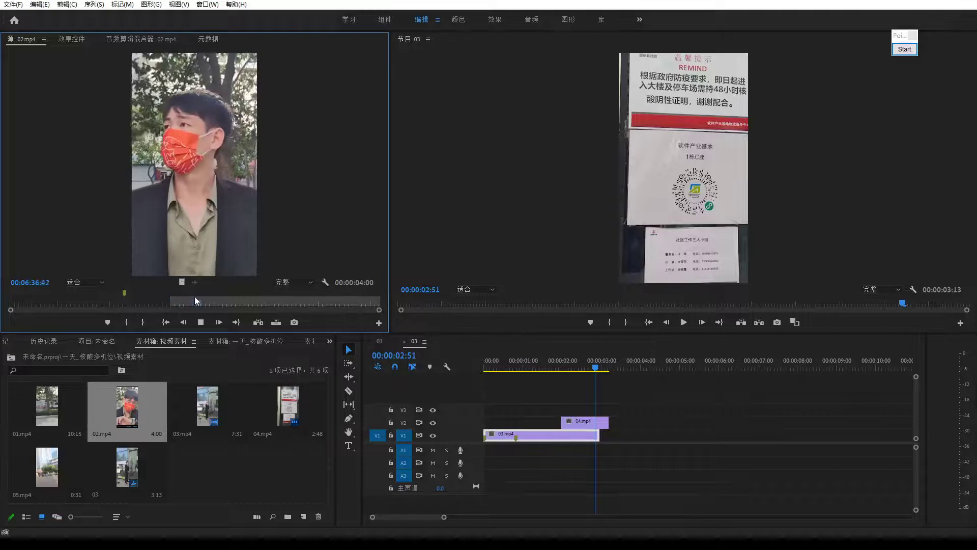
pyautogui.press('space')
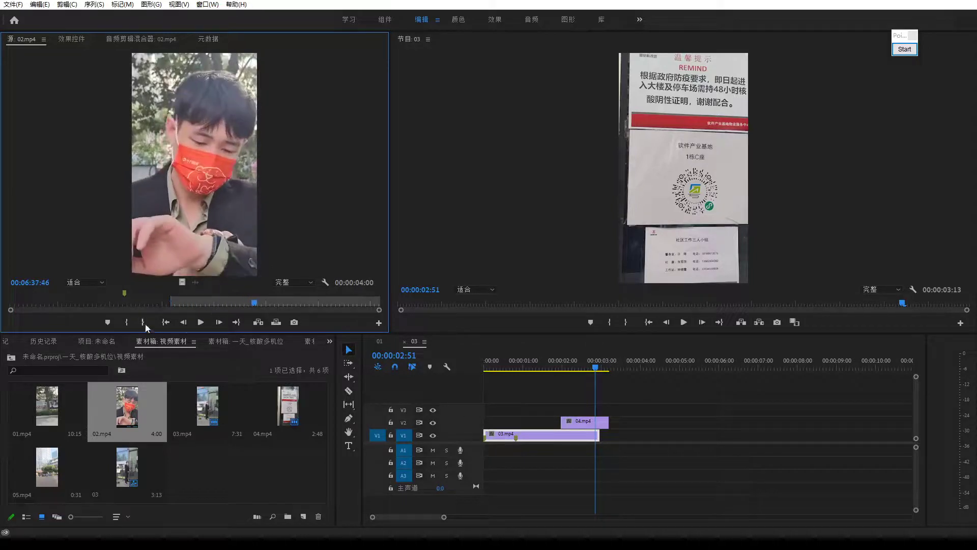
pyautogui.moveTo(270, 304); pyautogui.dragTo(240, 301)
pyautogui.click(144, 322)
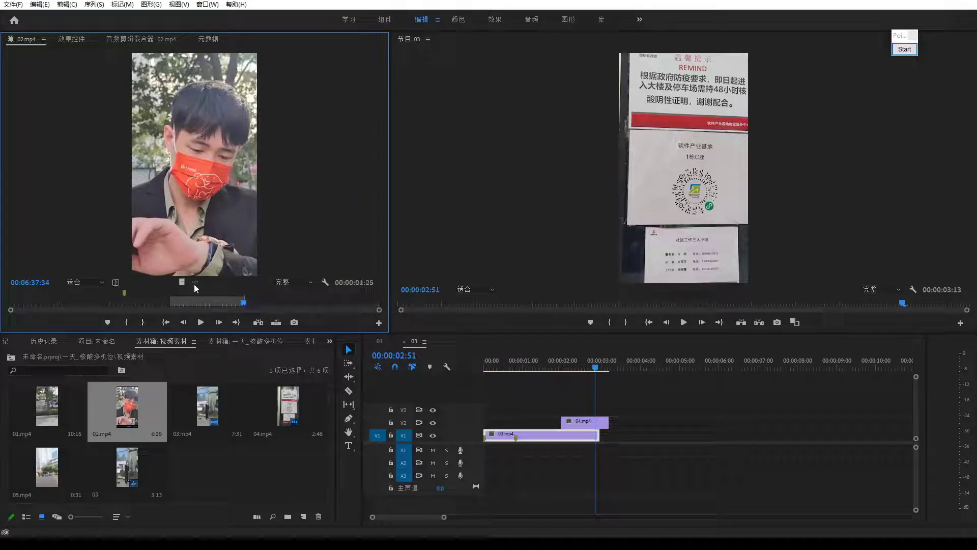
# - Place only the video of the marked 02.mp4 range on V1 where 04.mp4 ends, and preview it to 00:00:04:19
pyautogui.moveTo(188, 285); pyautogui.dragTo(609, 436)
pyautogui.press('space')
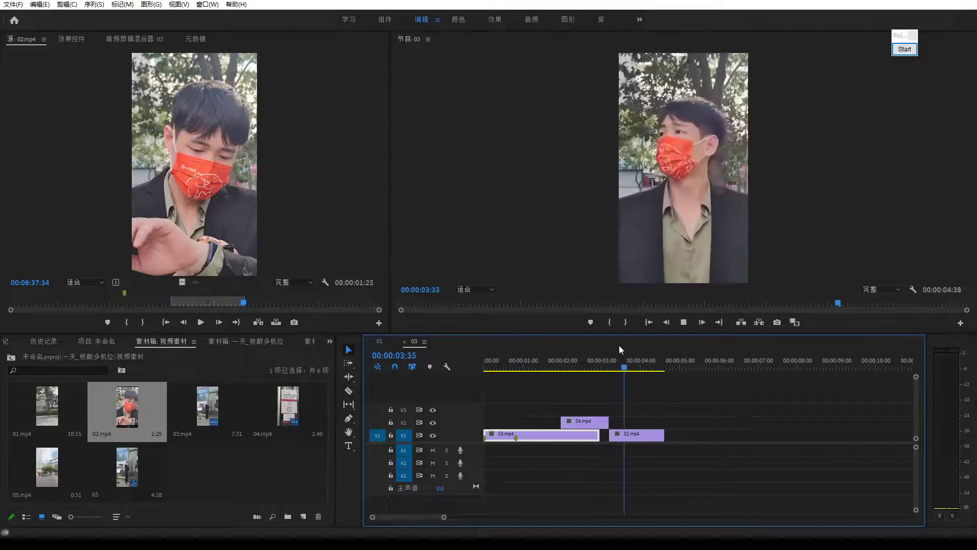
pyautogui.click(640, 369)
pyautogui.moveTo(642, 371); pyautogui.dragTo(657, 371)
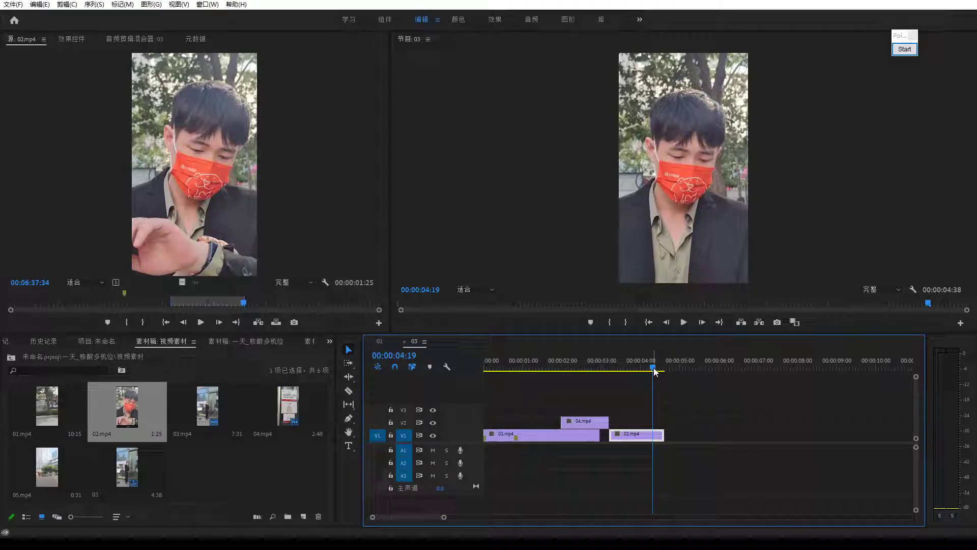
# - Extend the end of 02.mp4 to 00:00:06:06 and step to the frame where the actor looks aside, near 00:00:05:43
pyautogui.moveTo(663, 435); pyautogui.dragTo(721, 435)
pyautogui.moveTo(655, 368); pyautogui.dragTo(706, 374)
pyautogui.press('Right')
pyautogui.press('Right')
pyautogui.press('Right')
pyautogui.press('Right')
pyautogui.press('Right')
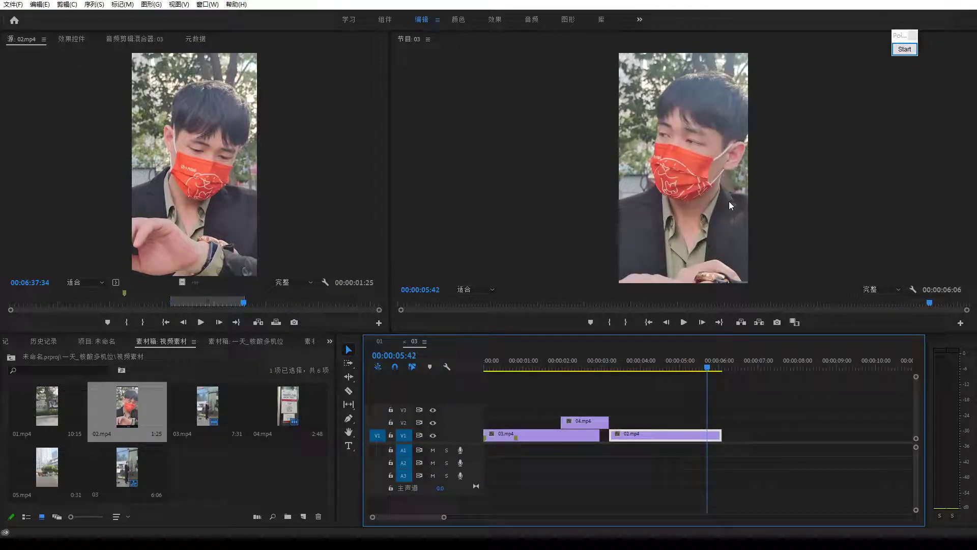
pyautogui.press('Right')
pyautogui.press('Right')
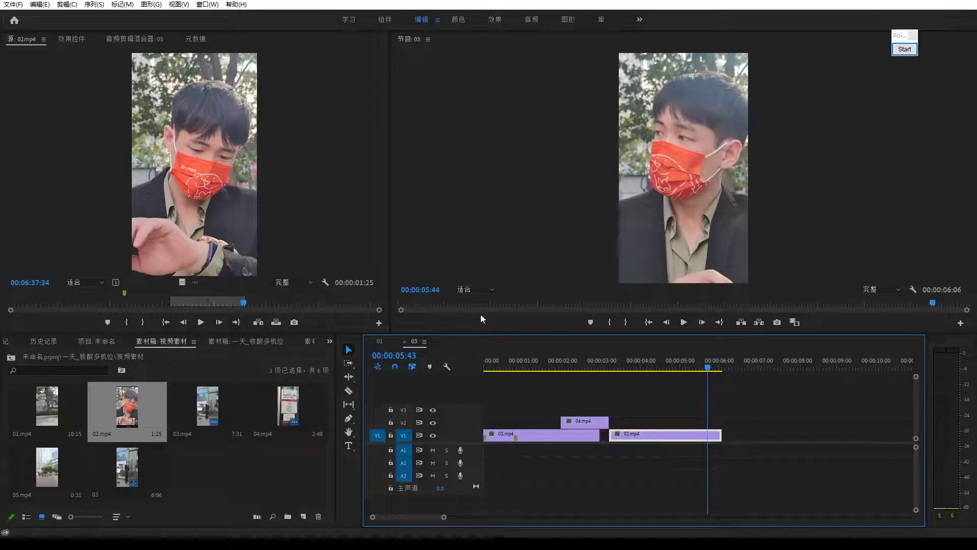
pyautogui.press('Left')
# - Load 05.mp4 in the source monitor and scrub back through it
pyautogui.doubleClick(56, 464)
pyautogui.moveTo(100, 305); pyautogui.dragTo(61, 306)
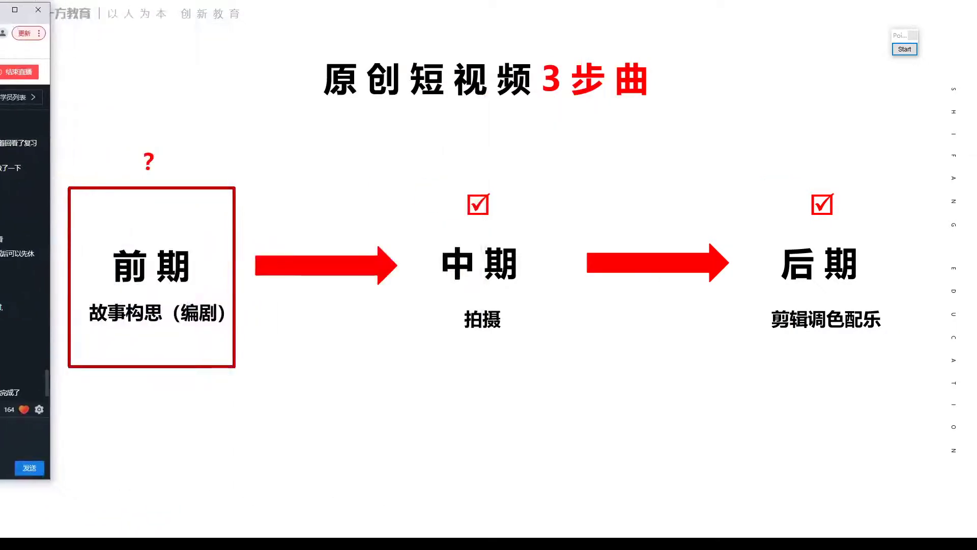
# - Switch from the slides to the browser window with the homework list and maximize it
pyautogui.hotkey('alt', 'Tab')
pyautogui.moveTo(420, 95); pyautogui.dragTo(533, 2)
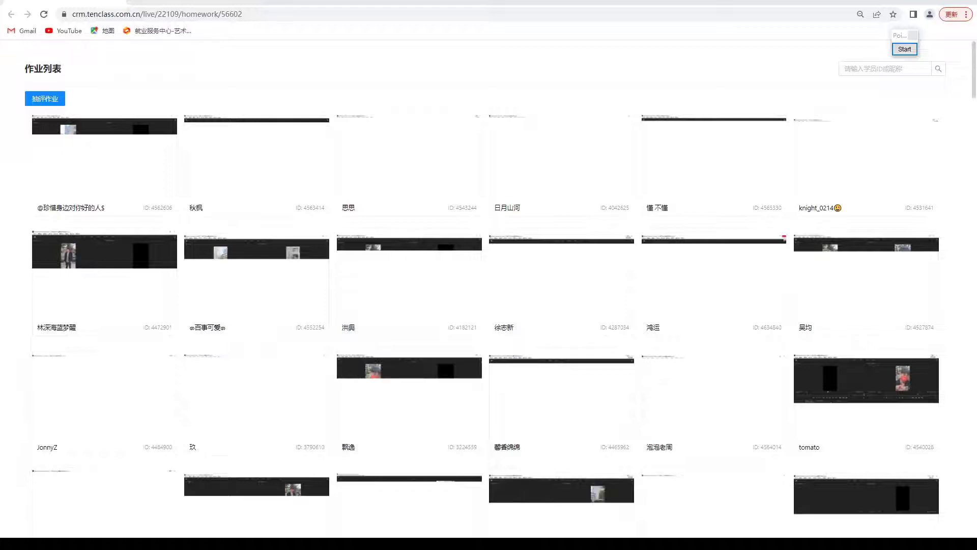
# - Search the homework list for the student's nickname and open that student's submission
pyautogui.click(899, 69)
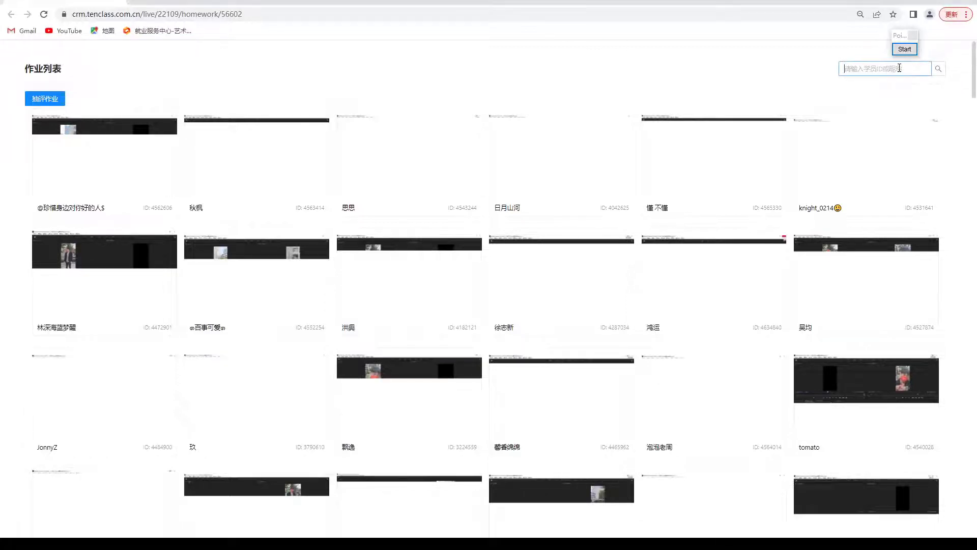
pyautogui.write('梦')
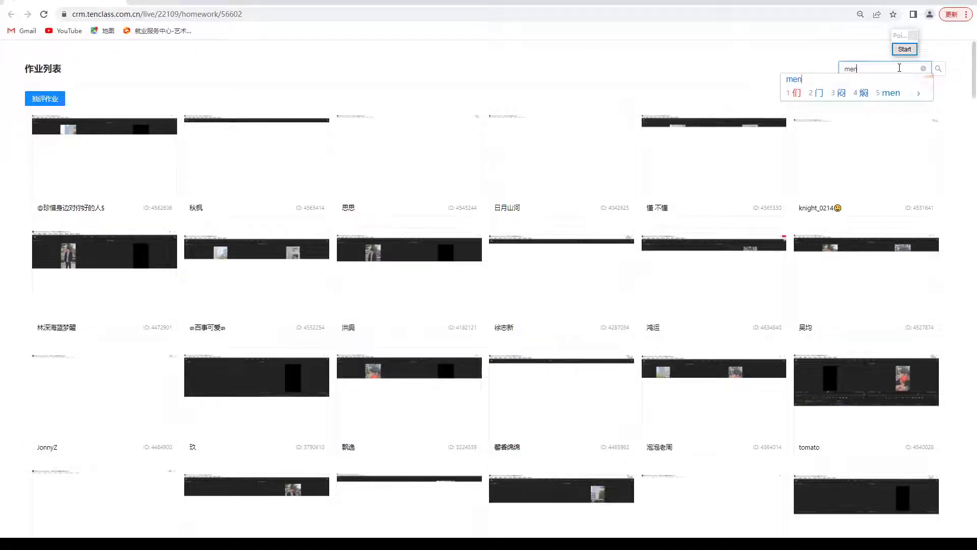
pyautogui.write('醒')
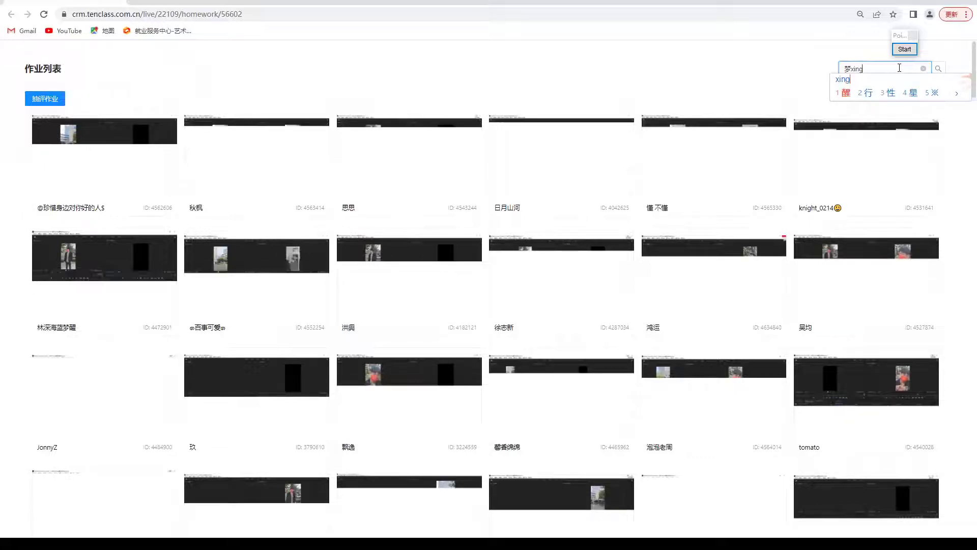
pyautogui.press('Return')
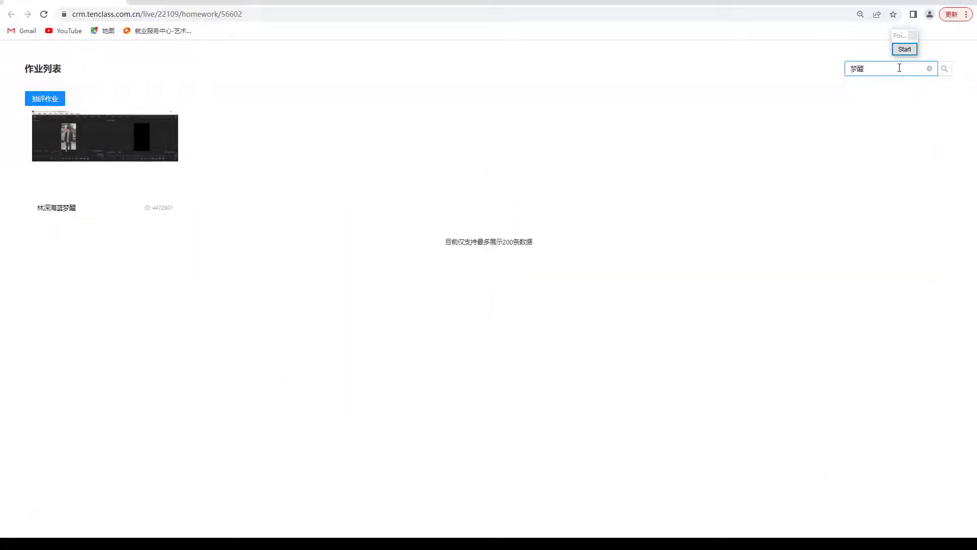
pyautogui.click(89, 155)
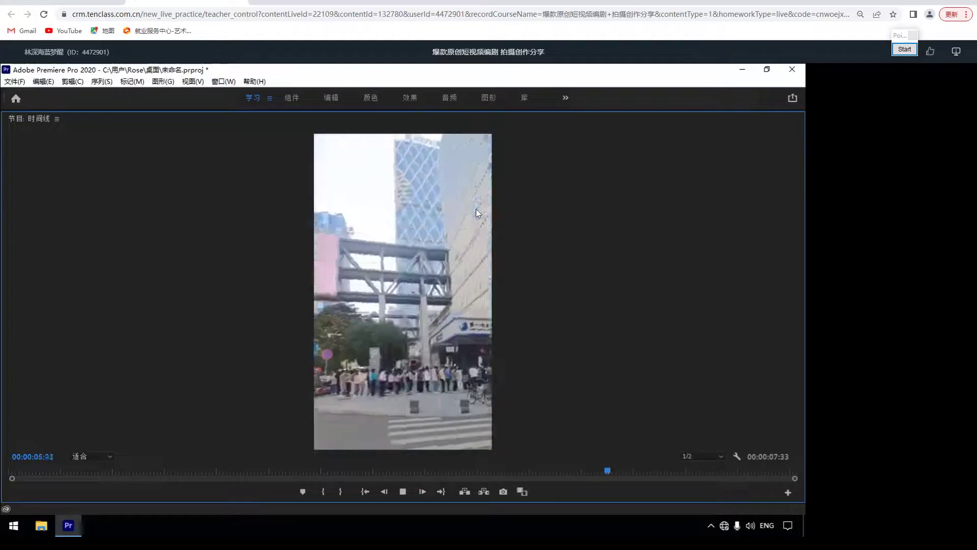
# - Play the submitted edit from its middle and again from near its start, examining the cuts between the close-up and the street shot
pyautogui.click(432, 471)
pyautogui.press('space')
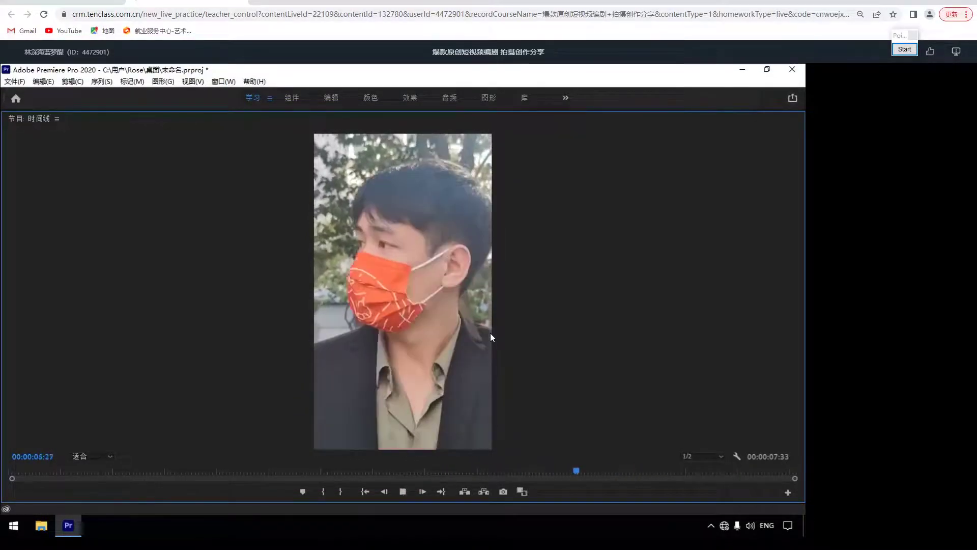
pyautogui.click(599, 471)
pyautogui.moveTo(629, 472); pyautogui.dragTo(132, 470)
pyautogui.press('space')
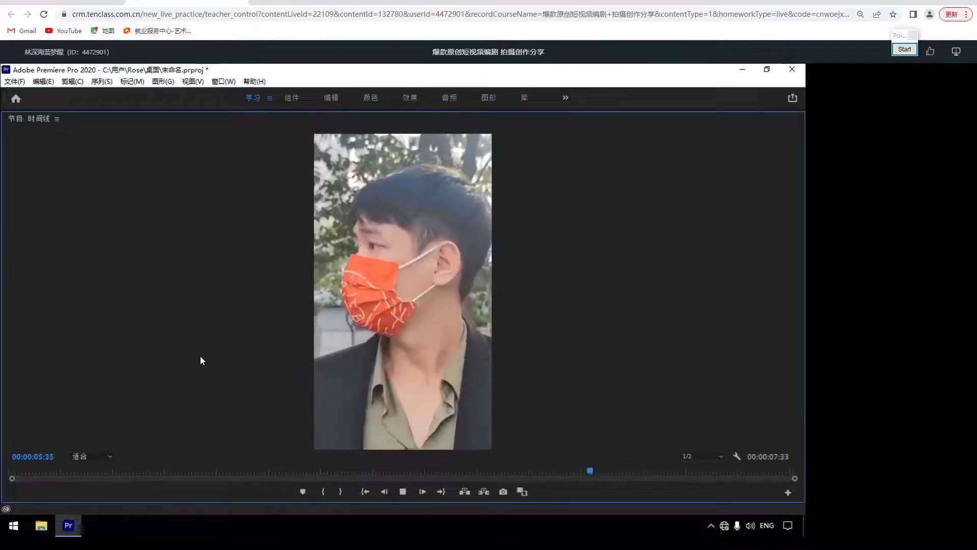
pyautogui.press('space')
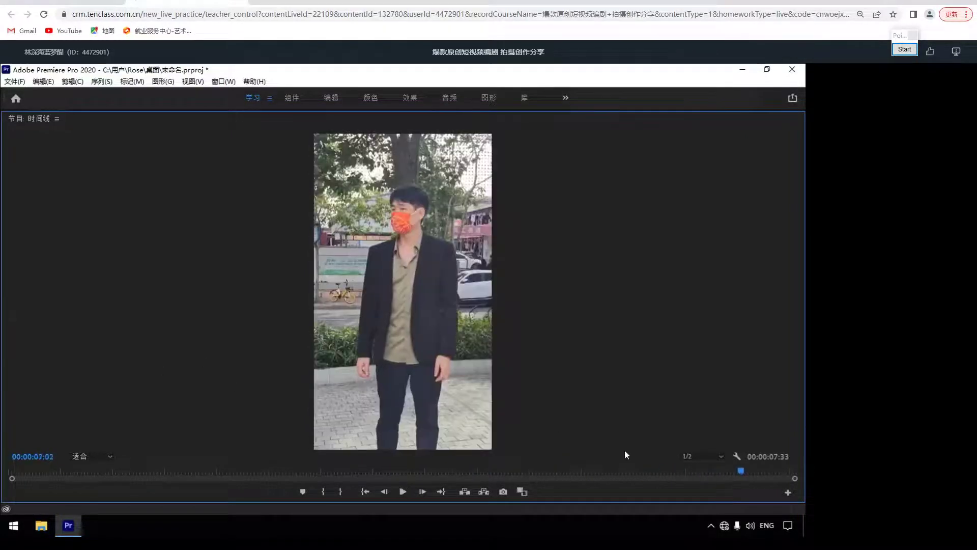
# - Replay the transitions from the close-up into the street pan several times, pausing at 00:00:05:40 in the street shot
pyautogui.click(628, 471)
pyautogui.click(541, 471)
pyautogui.press('space')
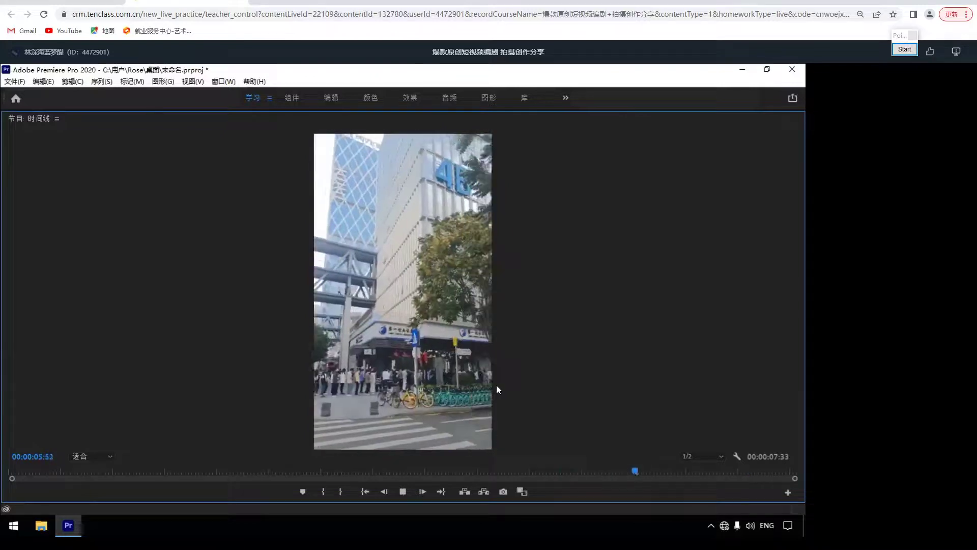
pyautogui.press('space')
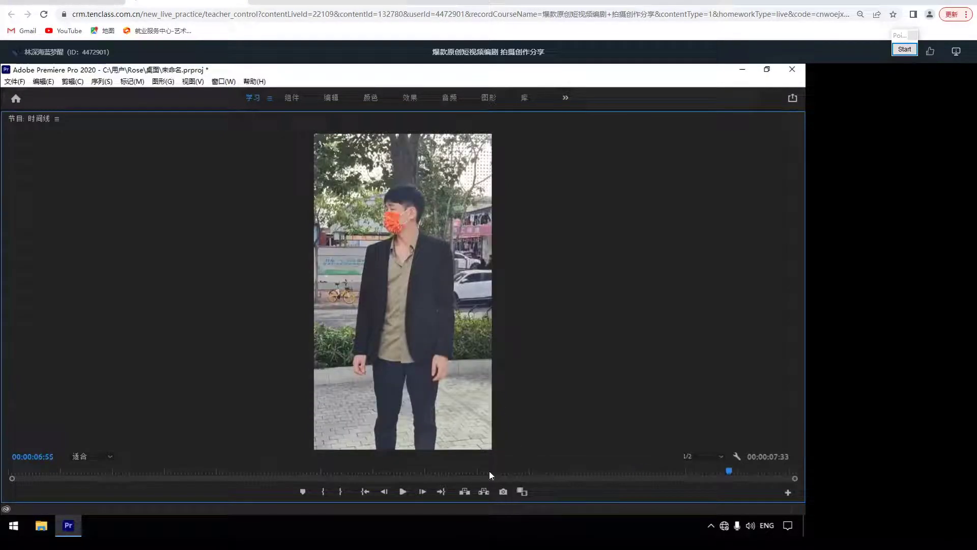
pyautogui.moveTo(424, 475)
pyautogui.mouseDown()
pyautogui.moveTo(648, 471)
pyautogui.moveTo(416, 472)
pyautogui.mouseUp()
pyautogui.press('space')
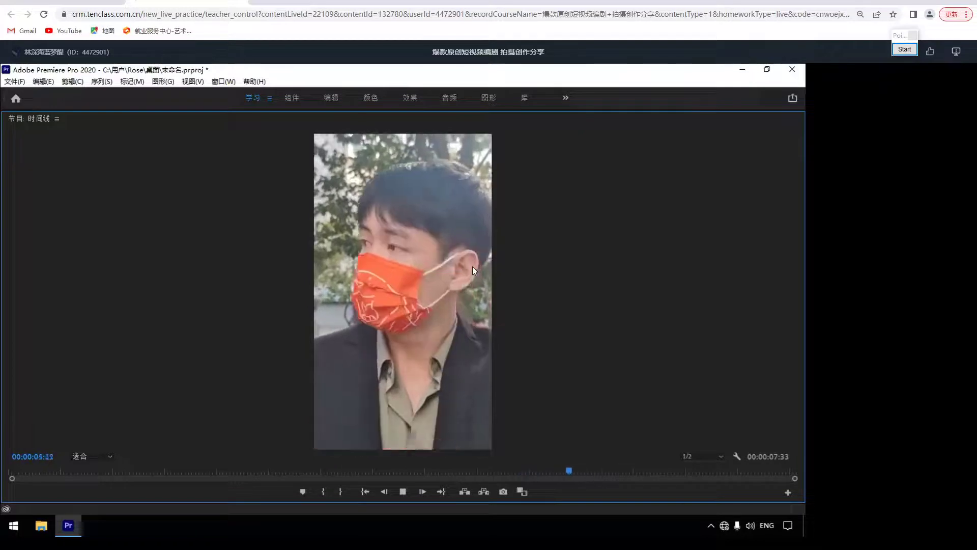
pyautogui.press('space')
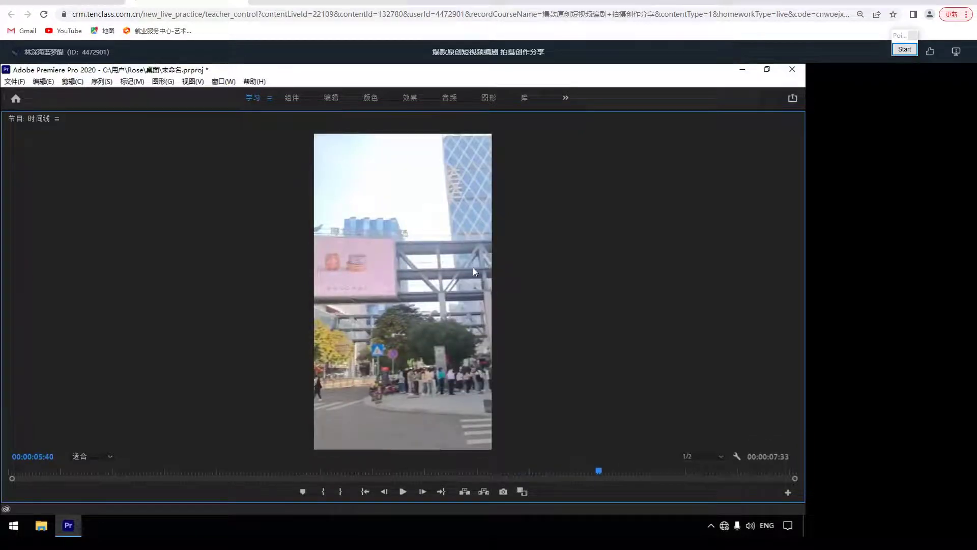
# - Scrub from the street shot back to the watch-checking close-up and play it to 00:00:04:54
pyautogui.moveTo(613, 473); pyautogui.dragTo(526, 431)
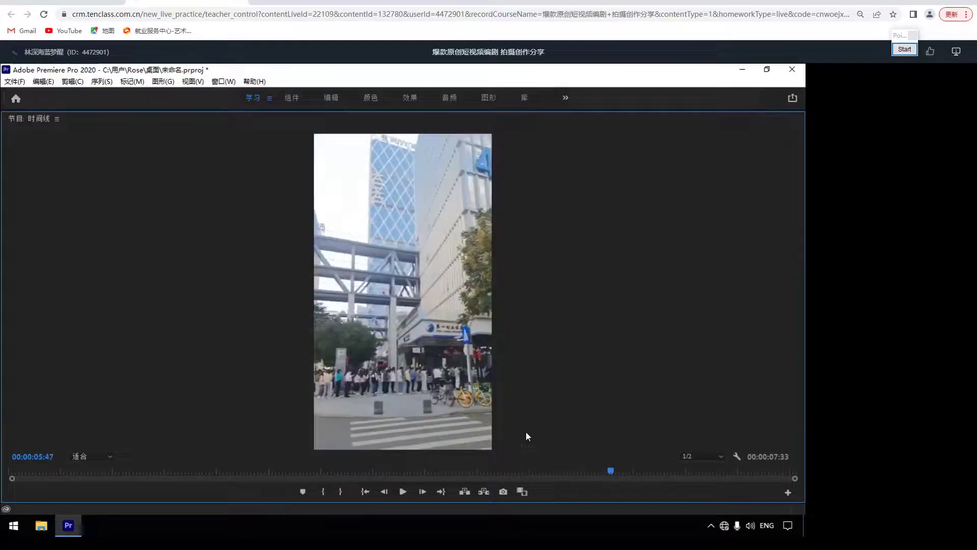
pyautogui.moveTo(504, 474); pyautogui.dragTo(416, 468)
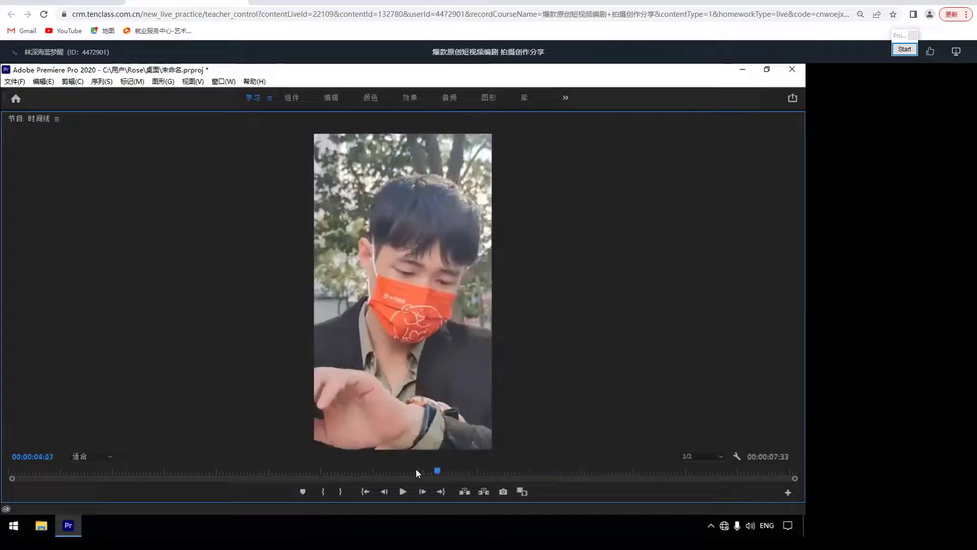
pyautogui.press('space')
pyautogui.press('space')
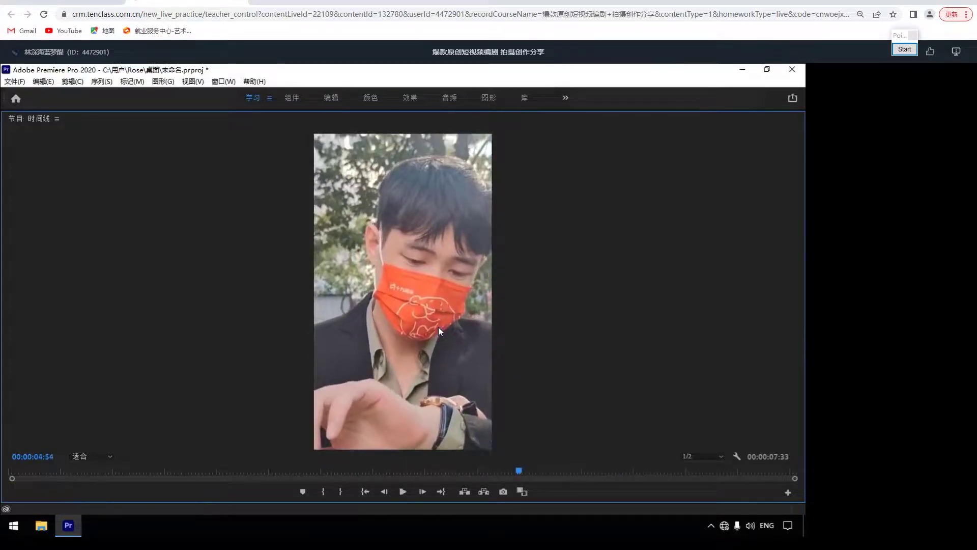
# - Annotate the close-up with a red circle around the actor's head, an arrow for his turn and a handwritten 右, and close the annotation overlay
pyautogui.click(904, 49)
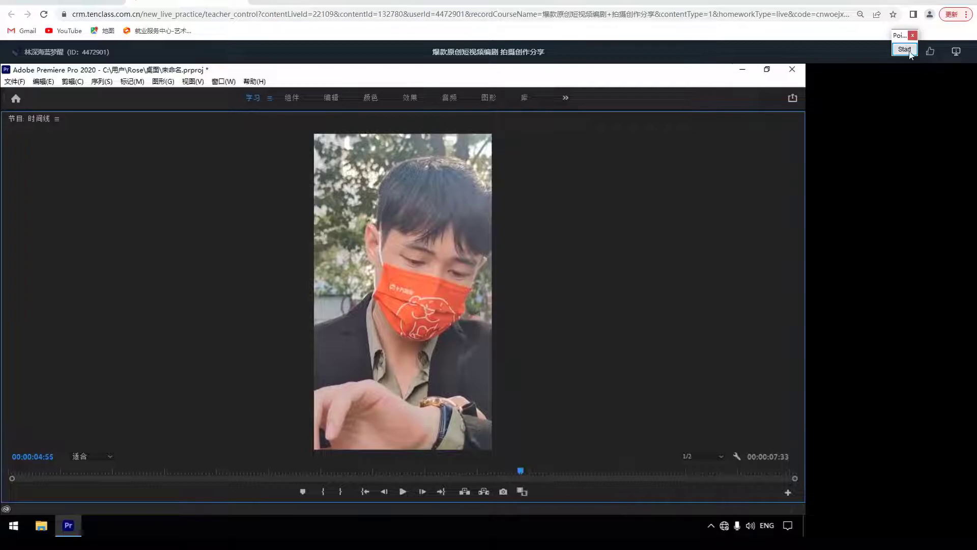
pyautogui.moveTo(400, 163)
pyautogui.mouseDown()
pyautogui.moveTo(329, 293)
pyautogui.moveTo(534, 262)
pyautogui.moveTo(425, 163)
pyautogui.moveTo(400, 163)
pyautogui.mouseUp()
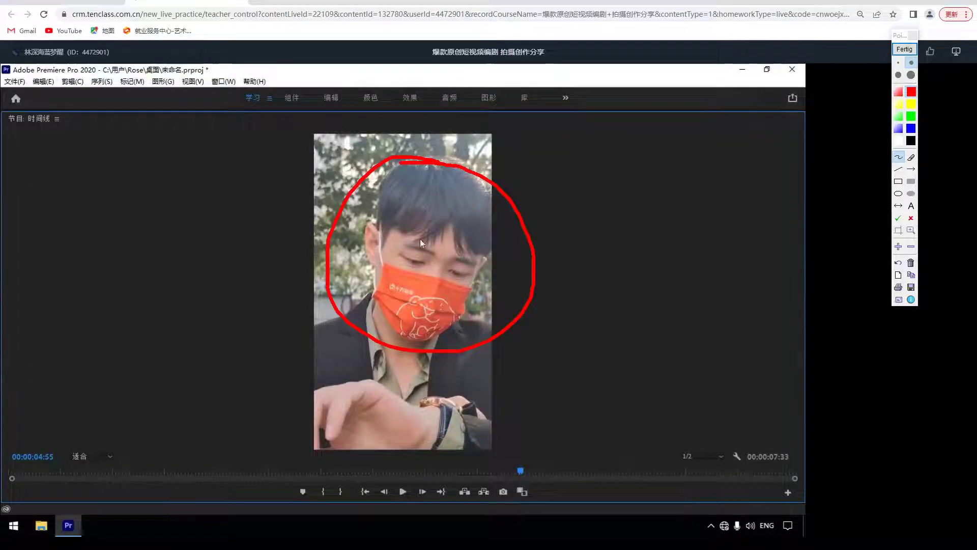
pyautogui.moveTo(405, 276)
pyautogui.mouseDown()
pyautogui.moveTo(360, 291)
pyautogui.moveTo(283, 280)
pyautogui.moveTo(262, 261)
pyautogui.mouseUp()
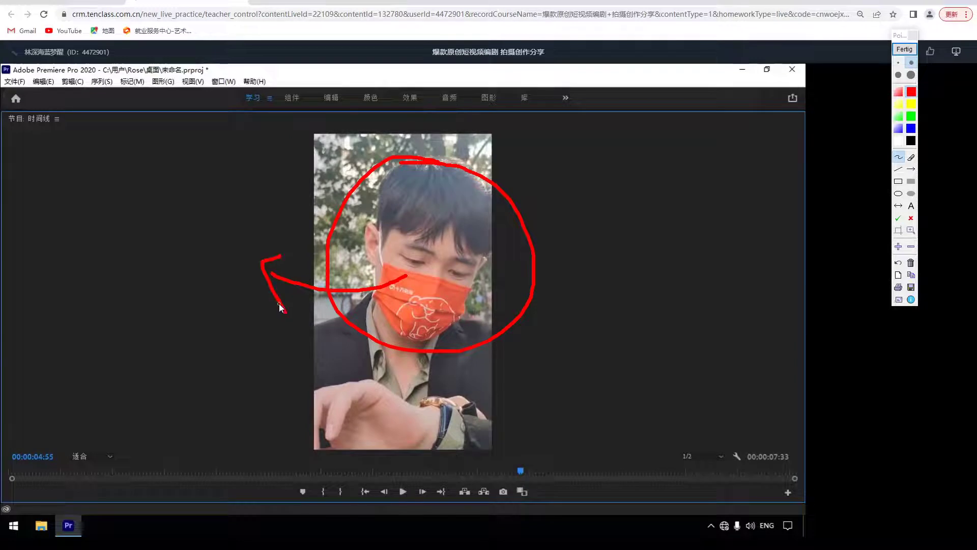
pyautogui.moveTo(111, 259); pyautogui.dragTo(206, 230)
pyautogui.moveTo(182, 208); pyautogui.dragTo(109, 350)
pyautogui.moveTo(150, 309); pyautogui.dragTo(159, 348)
pyautogui.moveTo(157, 311)
pyautogui.mouseDown()
pyautogui.moveTo(178, 308)
pyautogui.moveTo(175, 350)
pyautogui.mouseUp()
pyautogui.moveTo(163, 355); pyautogui.dragTo(189, 349)
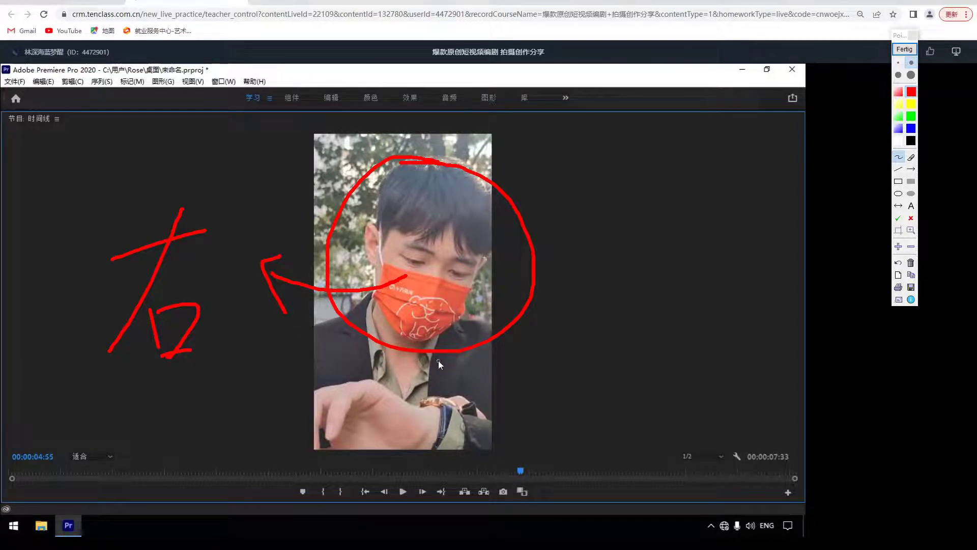
pyautogui.rightClick(453, 274)
pyautogui.click(484, 162)
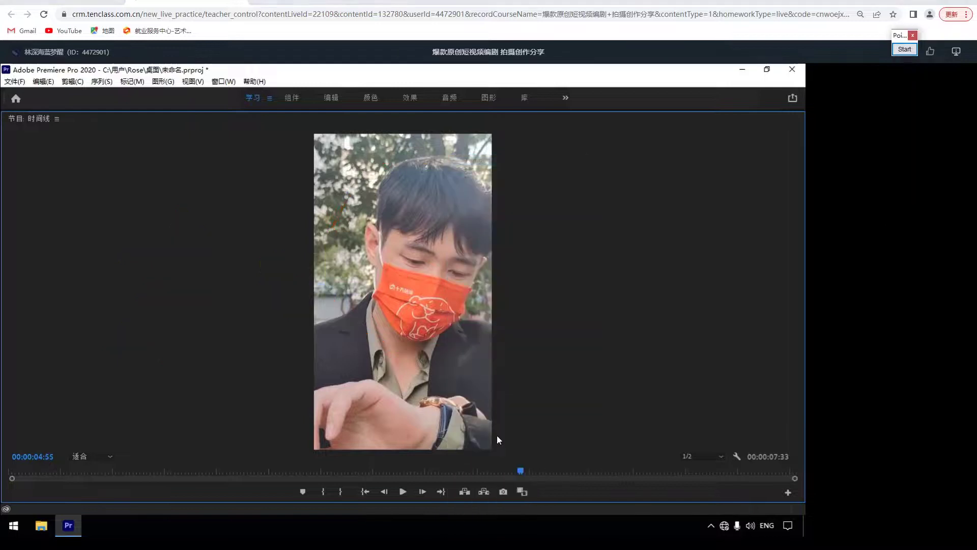
# - Scrub and play across the cut from the watch close-up to the street shot, stopping at 00:00:05:38
pyautogui.moveTo(528, 469); pyautogui.dragTo(602, 473)
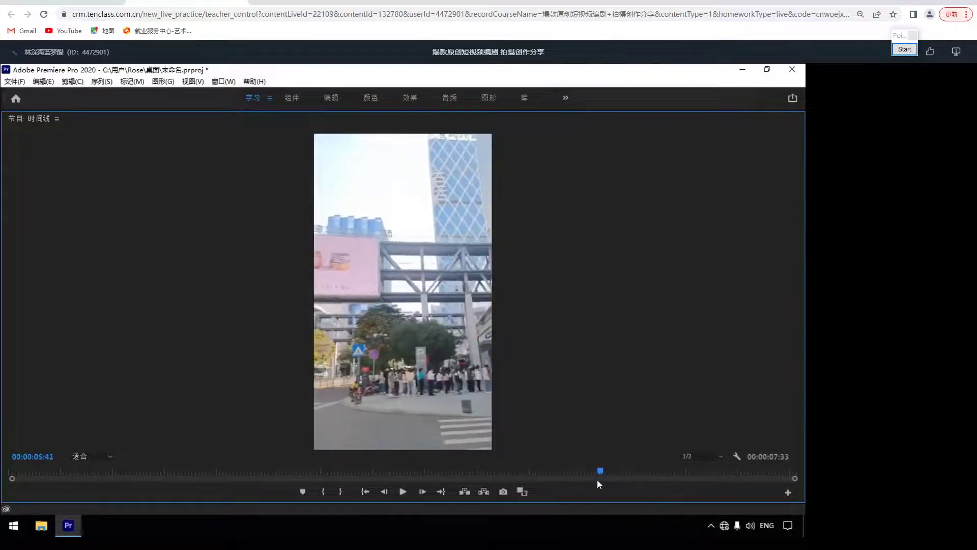
pyautogui.moveTo(507, 474); pyautogui.dragTo(609, 477)
pyautogui.click(543, 474)
pyautogui.press('space')
pyautogui.press('space')
pyautogui.click(526, 473)
pyautogui.moveTo(526, 472); pyautogui.dragTo(597, 473)
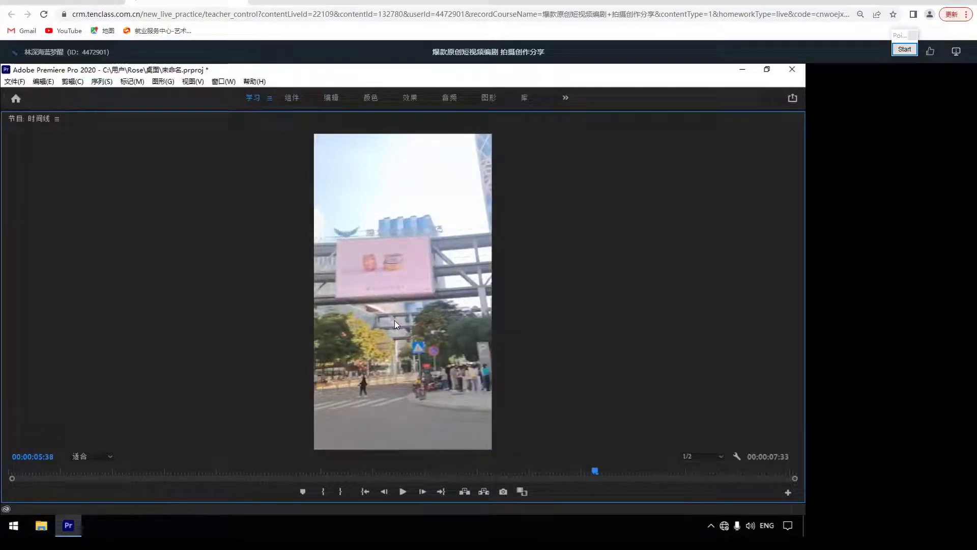
# - Sketch a red freehand diagram beside the street frame, with linked shapes, direction lines and a handwritten note over the crosswalk
pyautogui.click(904, 48)
pyautogui.moveTo(638, 257)
pyautogui.mouseDown()
pyautogui.moveTo(602, 313)
pyautogui.moveTo(618, 249)
pyautogui.mouseUp()
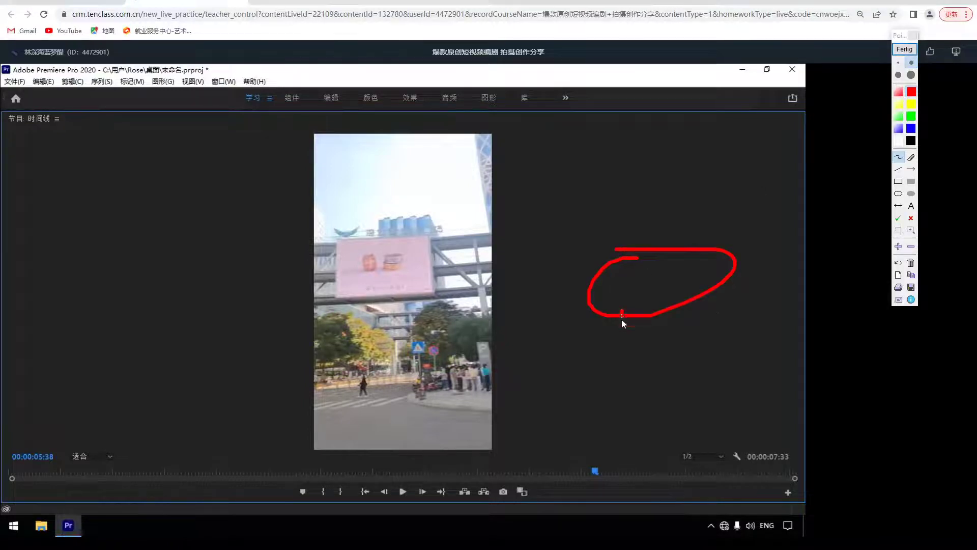
pyautogui.moveTo(609, 275)
pyautogui.mouseDown()
pyautogui.moveTo(476, 305)
pyautogui.moveTo(579, 291)
pyautogui.mouseUp()
pyautogui.moveTo(450, 315); pyautogui.dragTo(535, 305)
pyautogui.moveTo(773, 268)
pyautogui.mouseDown()
pyautogui.moveTo(787, 290)
pyautogui.moveTo(775, 274)
pyautogui.mouseUp()
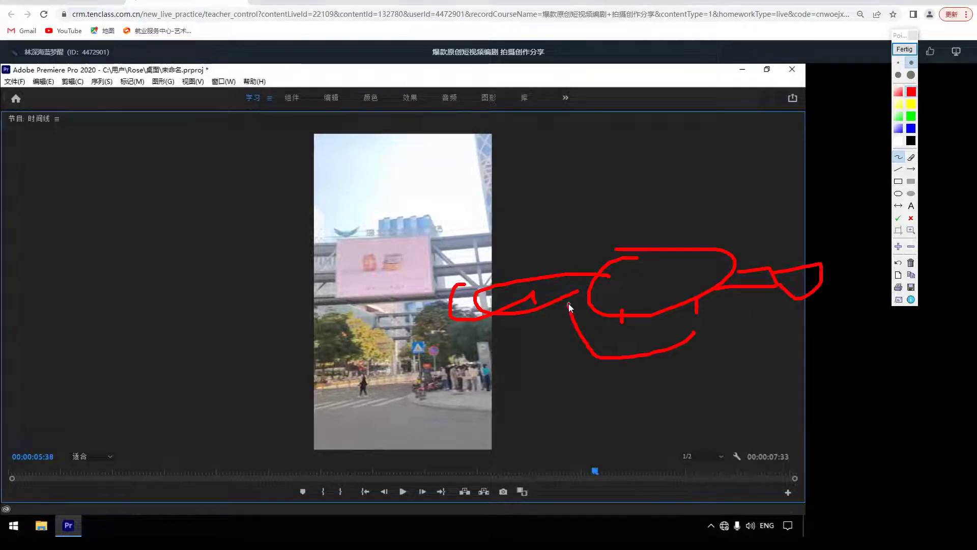
pyautogui.moveTo(563, 310)
pyautogui.mouseDown()
pyautogui.moveTo(551, 344)
pyautogui.moveTo(420, 431)
pyautogui.moveTo(478, 436)
pyautogui.moveTo(451, 460)
pyautogui.mouseUp()
pyautogui.moveTo(457, 407)
pyautogui.mouseDown()
pyautogui.moveTo(494, 424)
pyautogui.moveTo(481, 473)
pyautogui.mouseUp()
pyautogui.moveTo(509, 437); pyautogui.dragTo(524, 431)
# - Add a curve across the street frame and an arrow to a circled handwritten note, and exit the annotation overlay
pyautogui.moveTo(330, 192)
pyautogui.mouseDown()
pyautogui.moveTo(478, 406)
pyautogui.moveTo(375, 456)
pyautogui.mouseUp()
pyautogui.moveTo(573, 285); pyautogui.dragTo(619, 192)
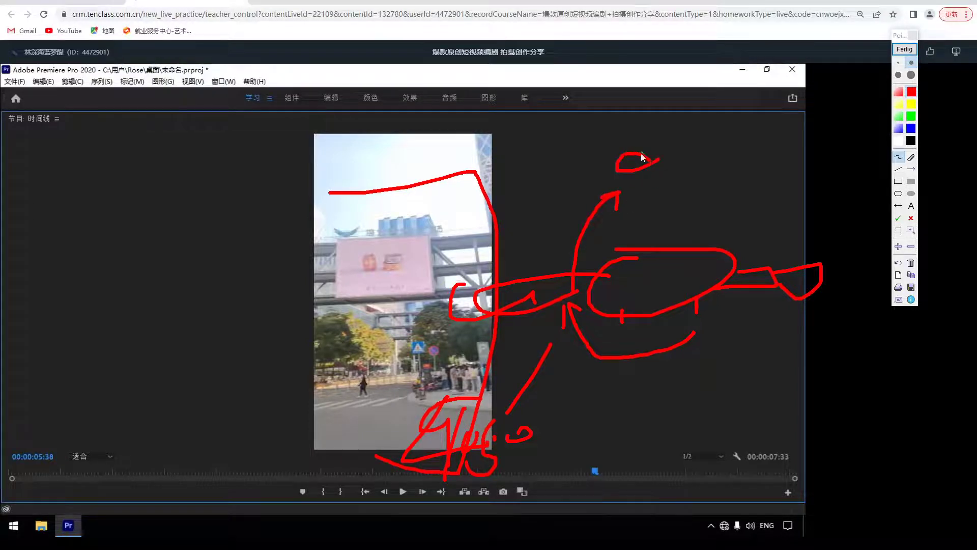
pyautogui.moveTo(622, 146); pyautogui.dragTo(616, 201)
pyautogui.moveTo(683, 163); pyautogui.dragTo(671, 162)
pyautogui.moveTo(631, 122)
pyautogui.mouseDown()
pyautogui.moveTo(536, 135)
pyautogui.moveTo(603, 112)
pyautogui.mouseUp()
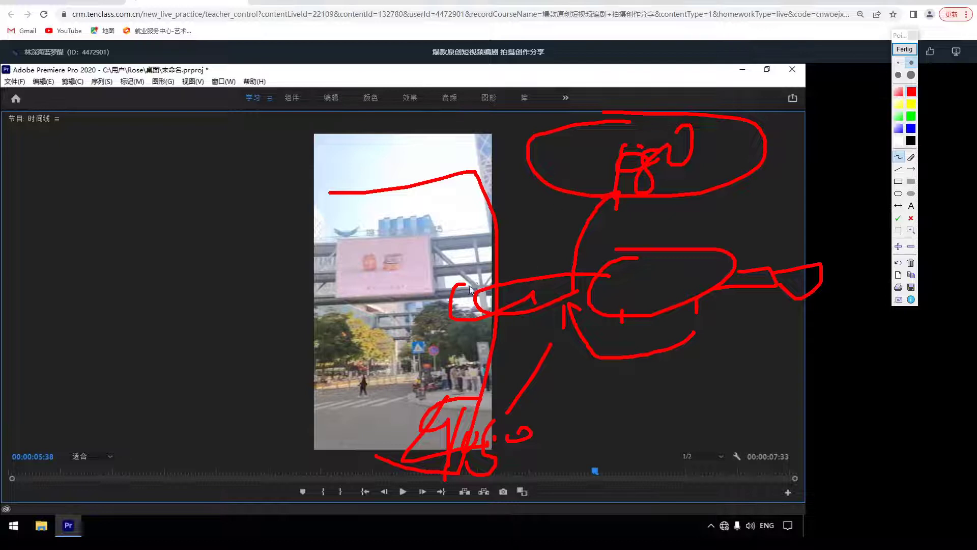
pyautogui.rightClick(441, 246)
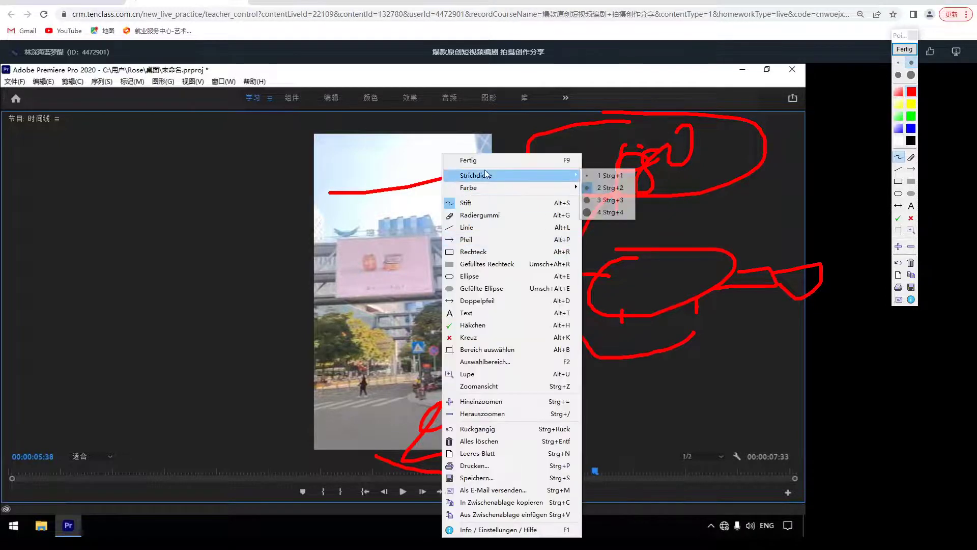
pyautogui.click(481, 160)
# - Scrub the street pan to 00:00:05:54, return to the watch close-up and play through the pan to 00:00:06:41
pyautogui.click(567, 473)
pyautogui.moveTo(567, 473); pyautogui.dragTo(623, 476)
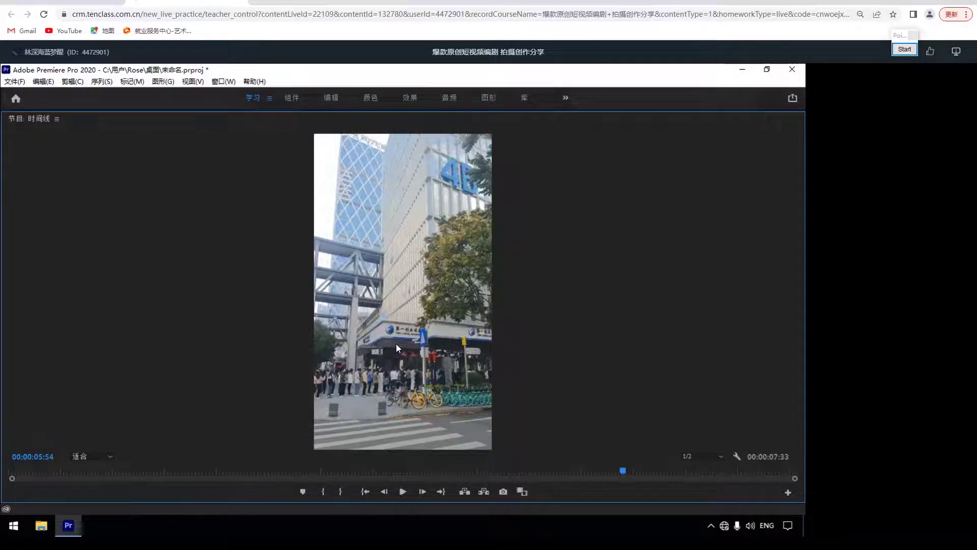
pyautogui.moveTo(639, 475); pyautogui.dragTo(481, 471)
pyautogui.press('space')
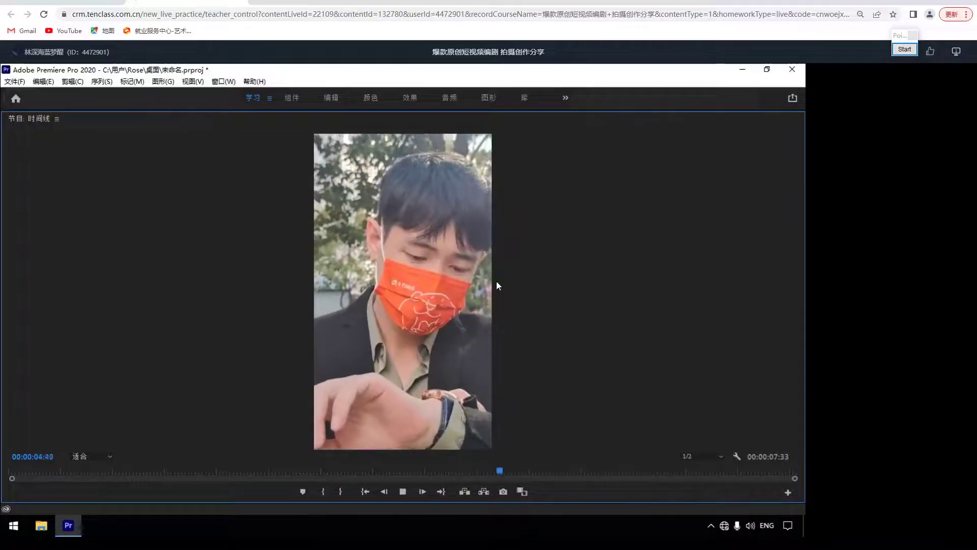
pyautogui.press('space')
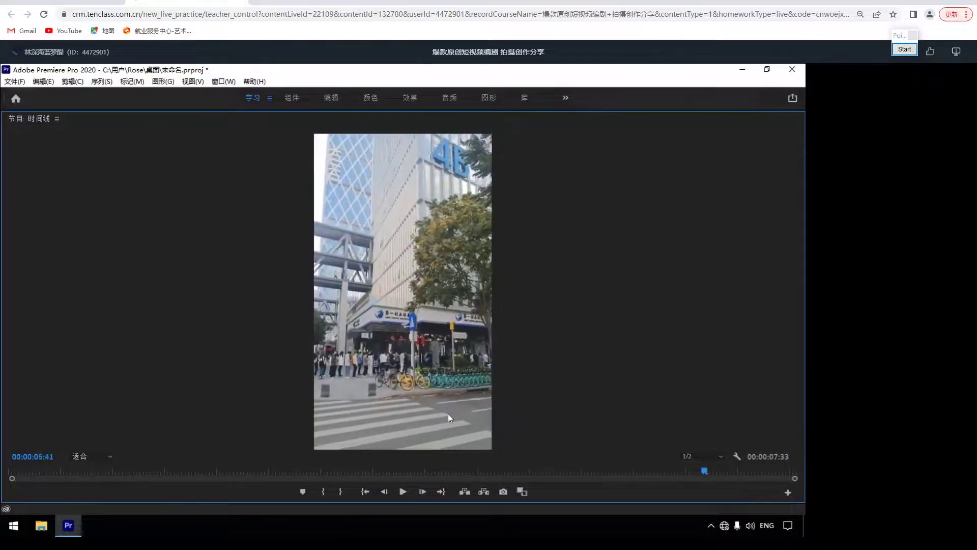
# - Replay the watch close-up and scrub back and forth through the street pan, ending near 00:00:06:11
pyautogui.click(445, 465)
pyautogui.press('space')
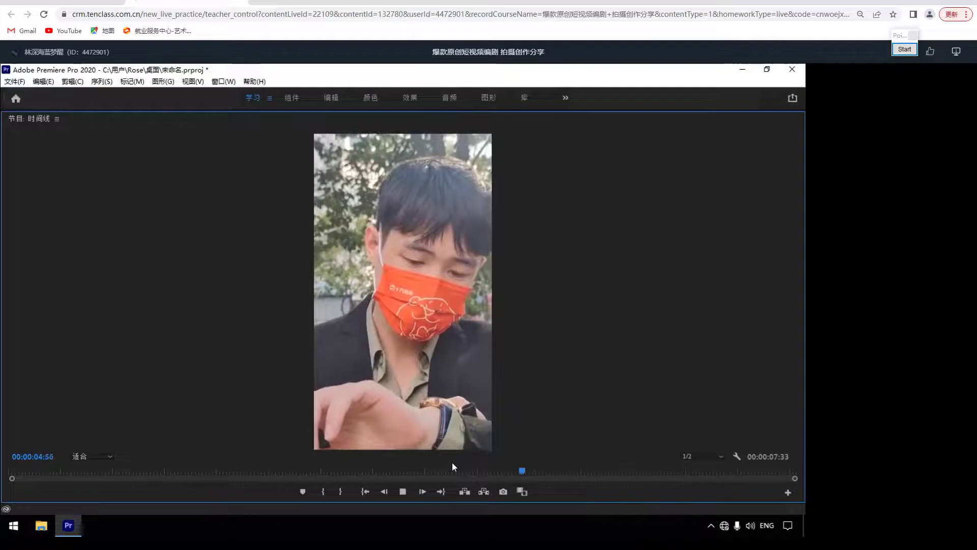
pyautogui.moveTo(582, 469); pyautogui.dragTo(605, 481)
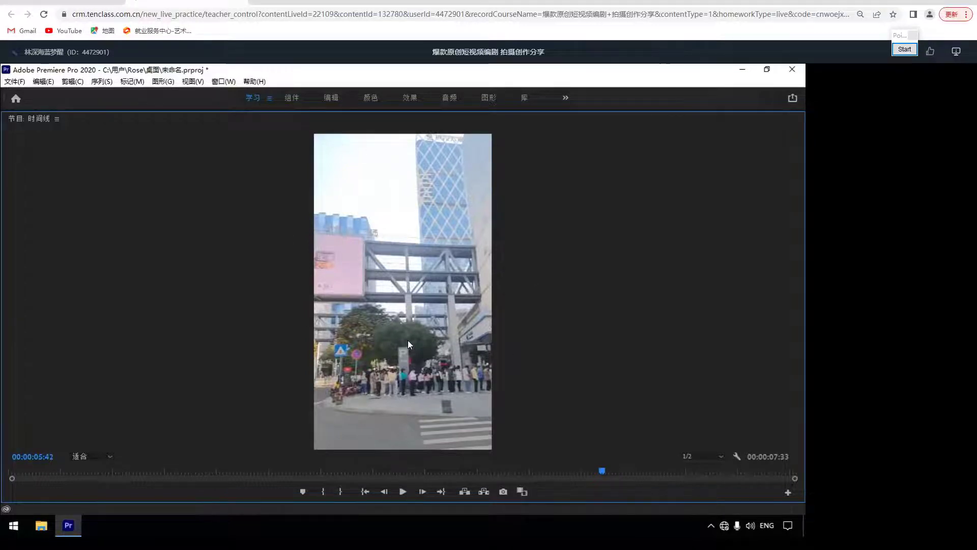
pyautogui.moveTo(523, 470); pyautogui.dragTo(655, 471)
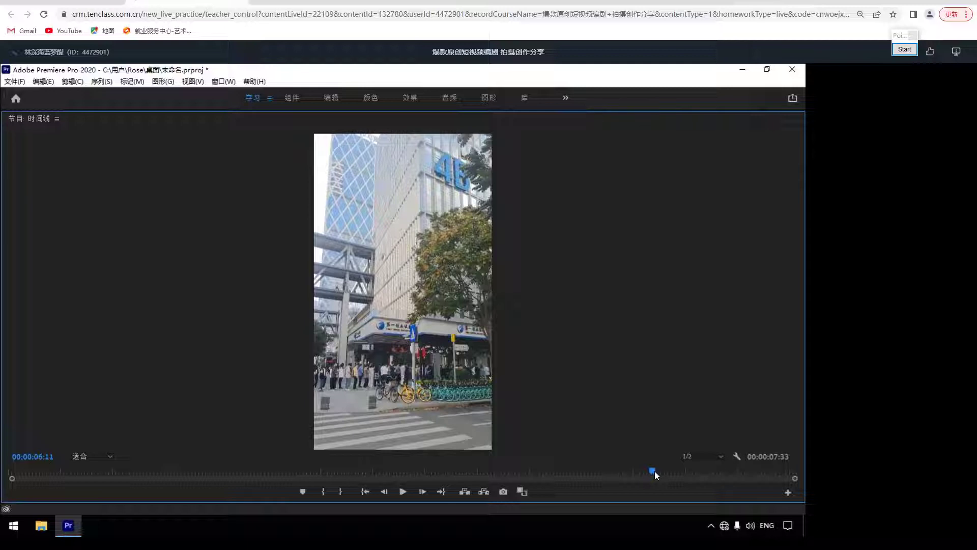
# - Return to the homework list and clear the nickname search
pyautogui.click(82, 2)
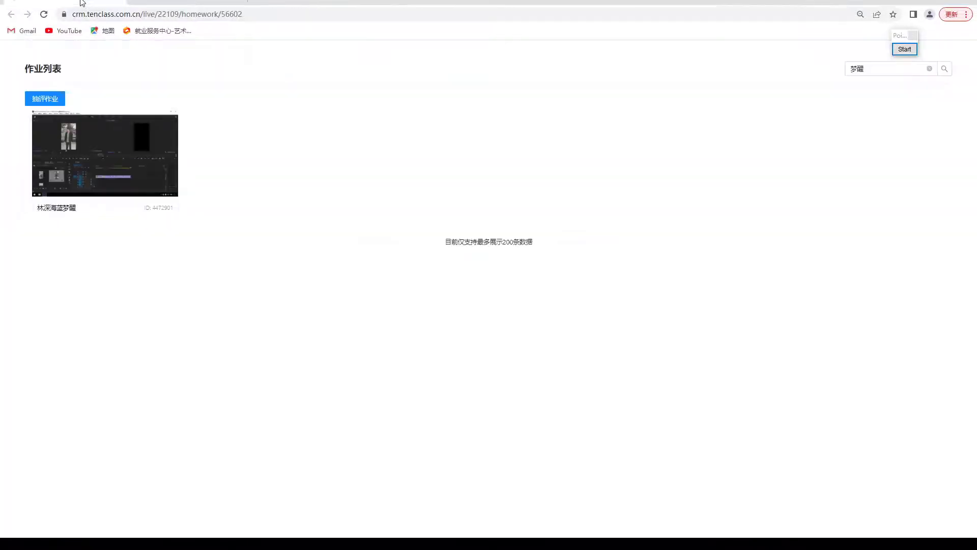
pyautogui.click(884, 69)
pyautogui.press('BackSpace')
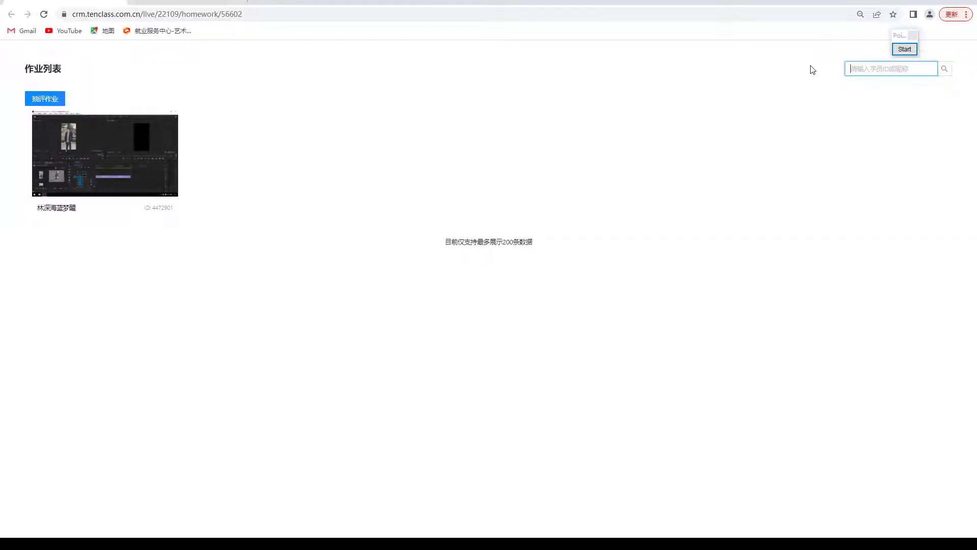
# - Replace the nickname search in the homework list with another student's nickname and open the matching submission
pyautogui.write('蔓菁')
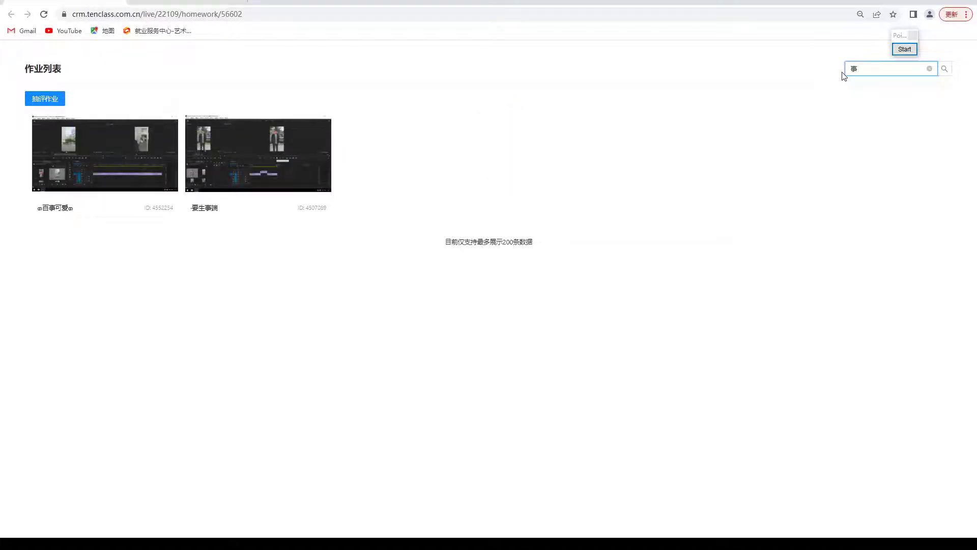
pyautogui.press('BackSpace')
pyautogui.write('hong')
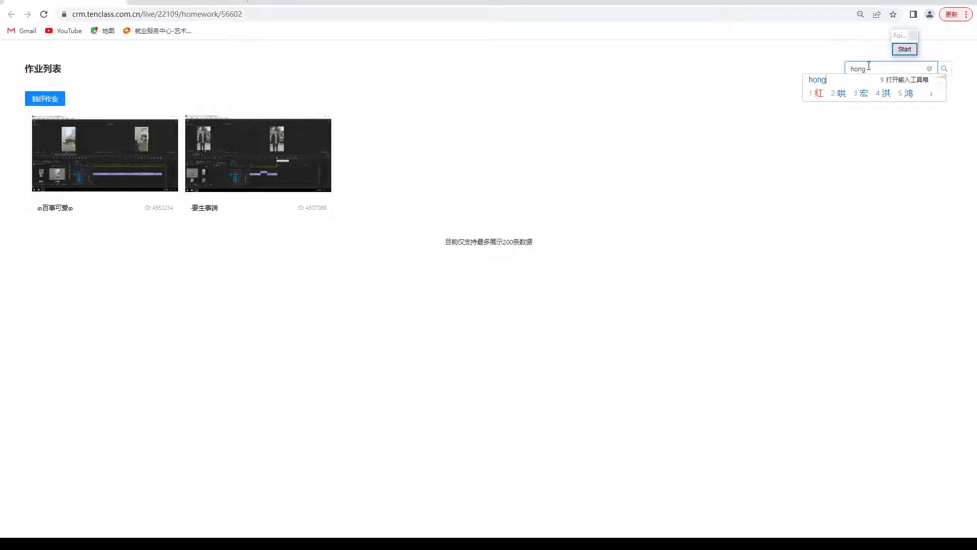
pyautogui.write('4')
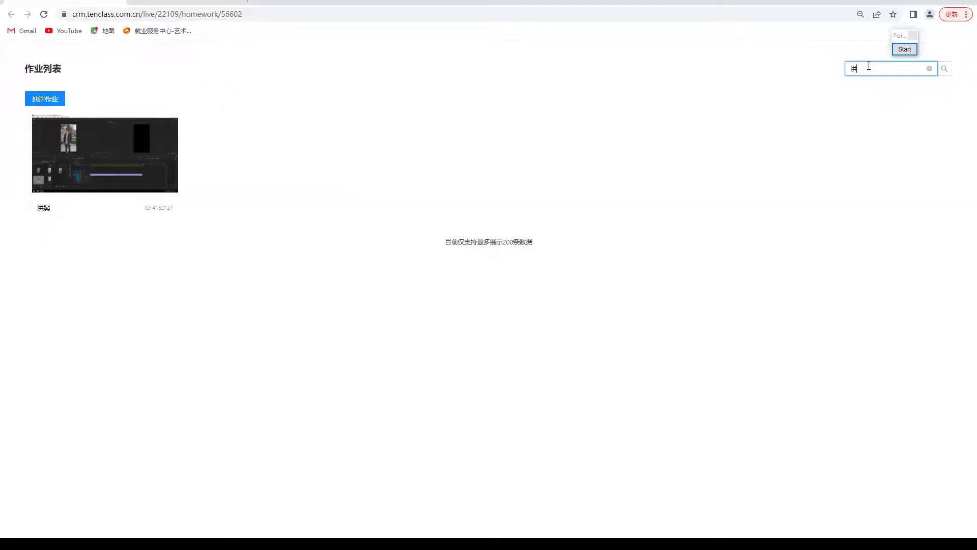
pyautogui.click(90, 157)
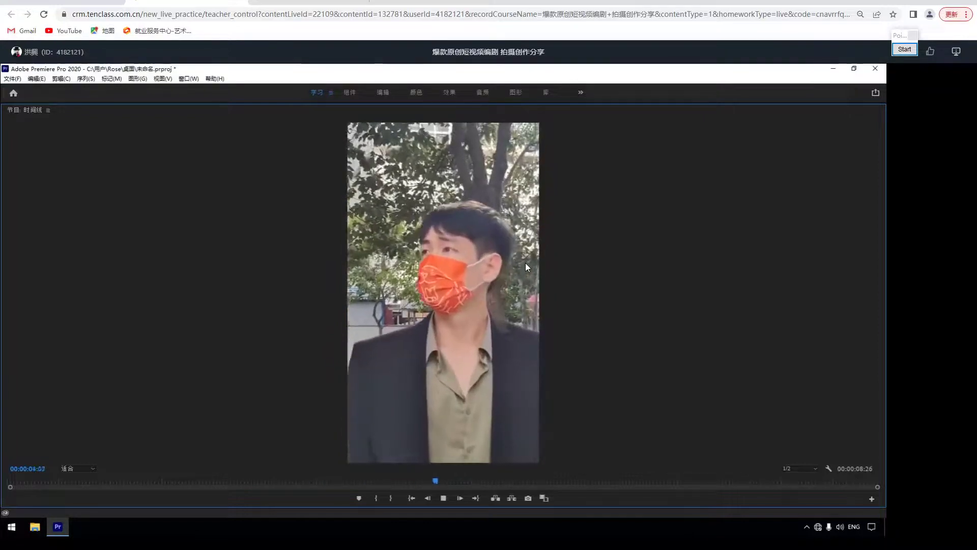
# - Replay the head-turn close-up, pause at 00:00:04:48, and play on into the watch-checking shot
pyautogui.moveTo(470, 480); pyautogui.dragTo(240, 400)
pyautogui.press('space')
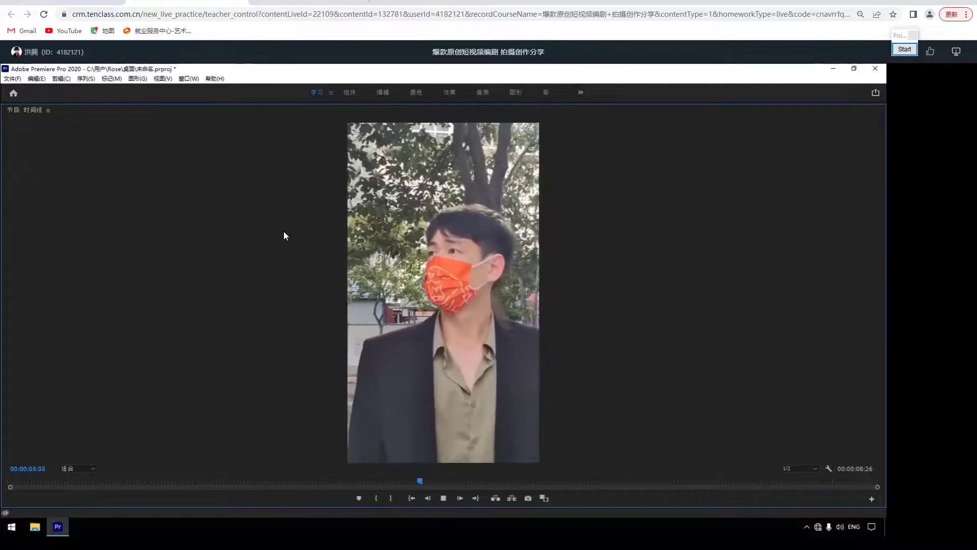
pyautogui.press('space')
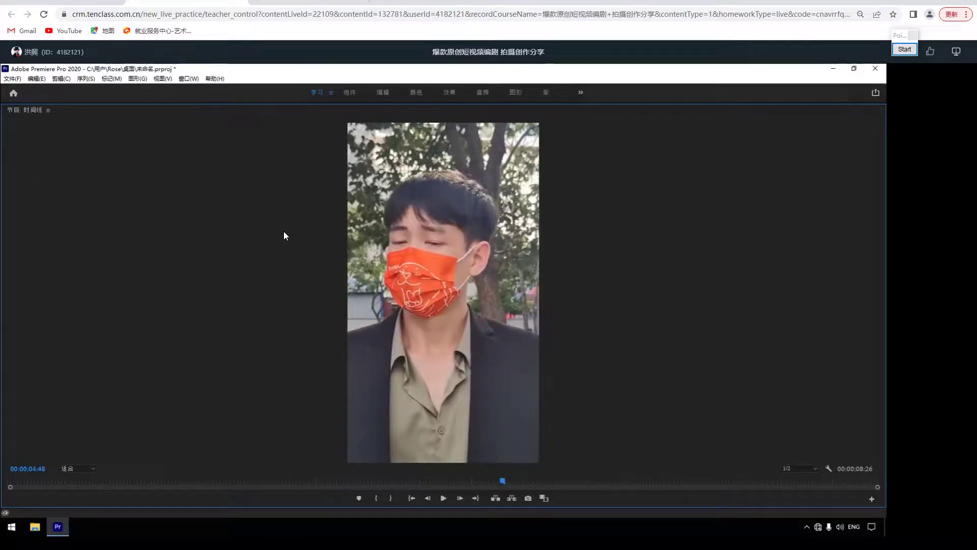
pyautogui.press('space')
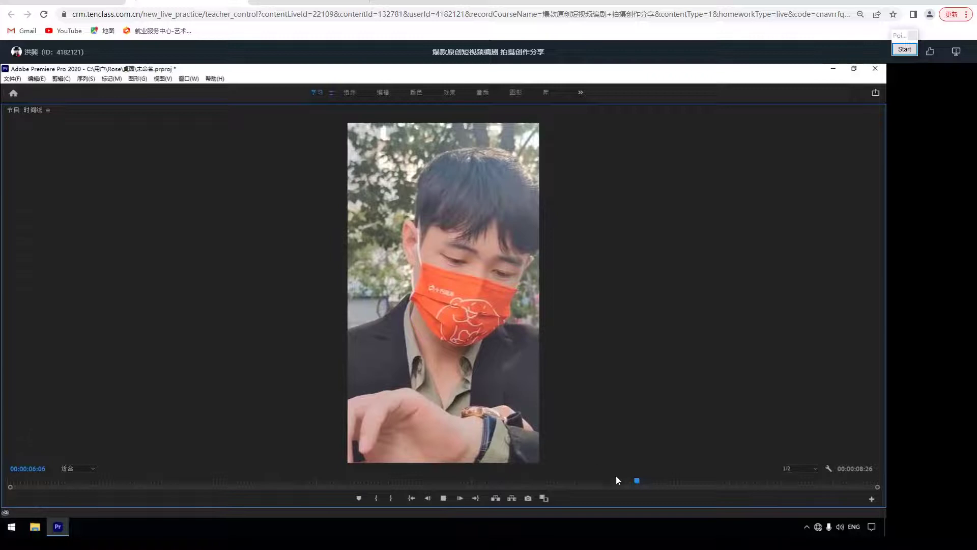
# - Go back to the doorway shot at 00:00:00:32 and play through the building entrance footage
pyautogui.click(216, 480)
pyautogui.moveTo(181, 475); pyautogui.dragTo(65, 475)
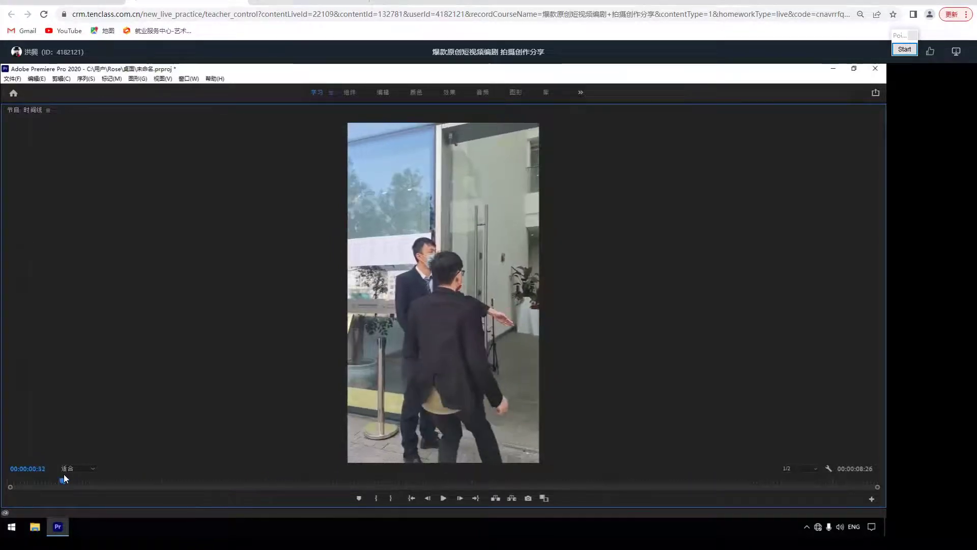
pyautogui.press('space')
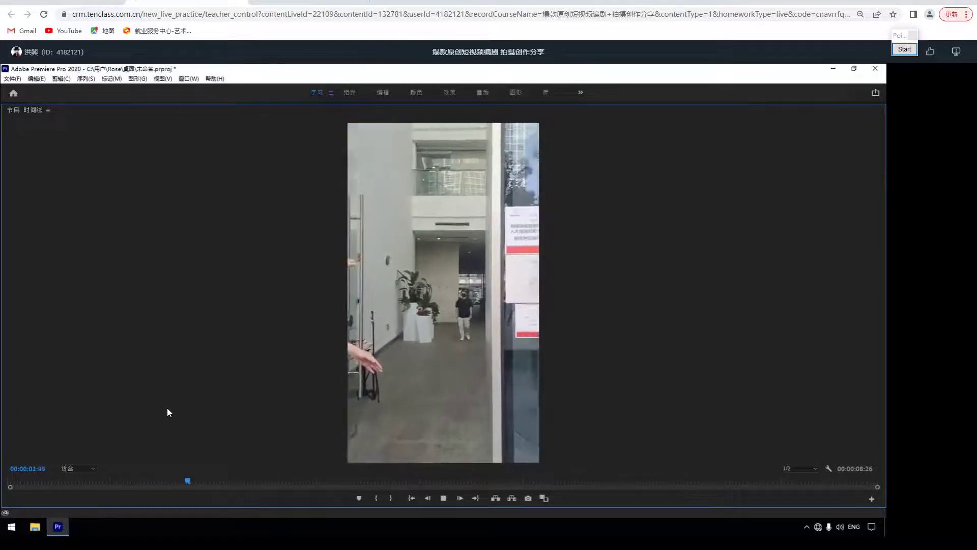
# - Scrub the close-up from 00:00:03:27 to 00:00:04:20 and on toward the watch shot, then play to the end
pyautogui.moveTo(254, 479); pyautogui.dragTo(364, 481)
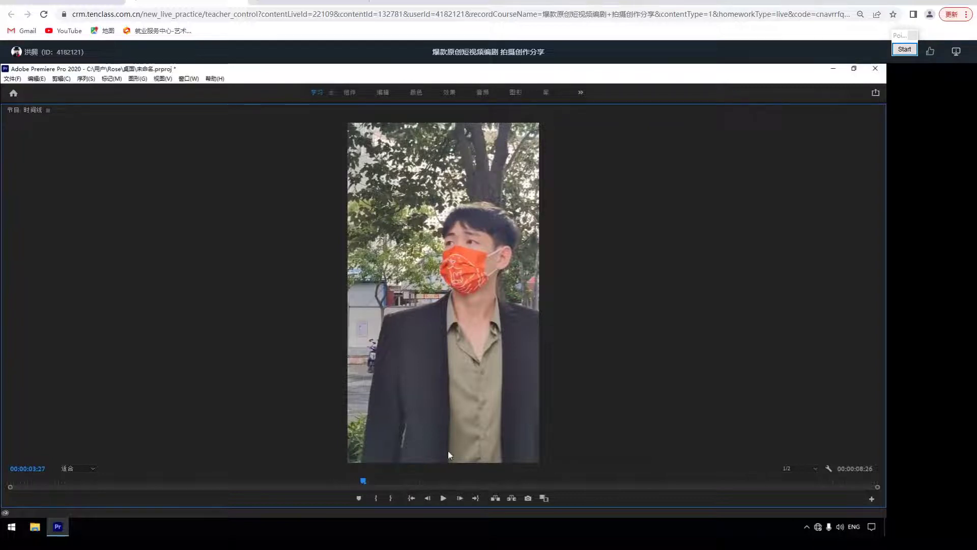
pyautogui.moveTo(366, 482); pyautogui.dragTo(456, 482)
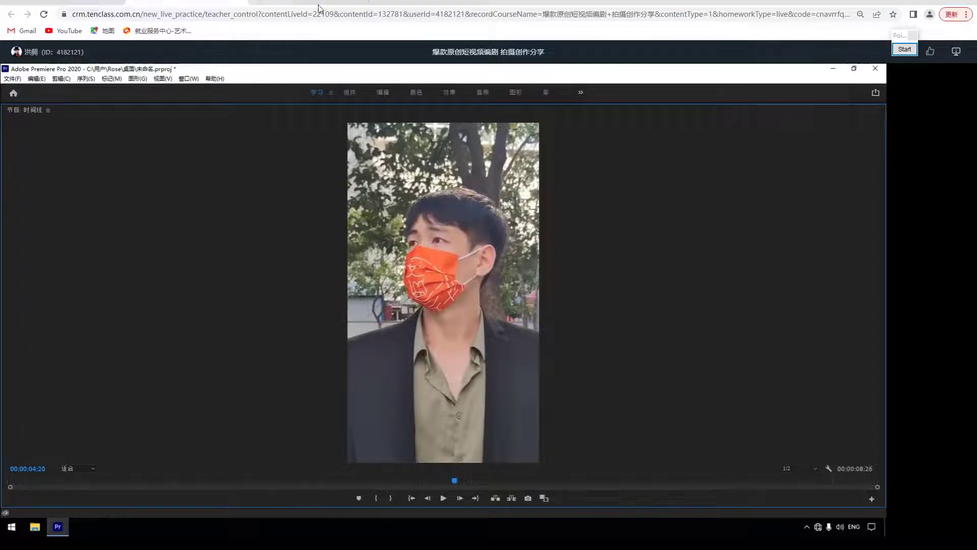
pyautogui.moveTo(456, 478); pyautogui.dragTo(621, 504)
pyautogui.press('space')
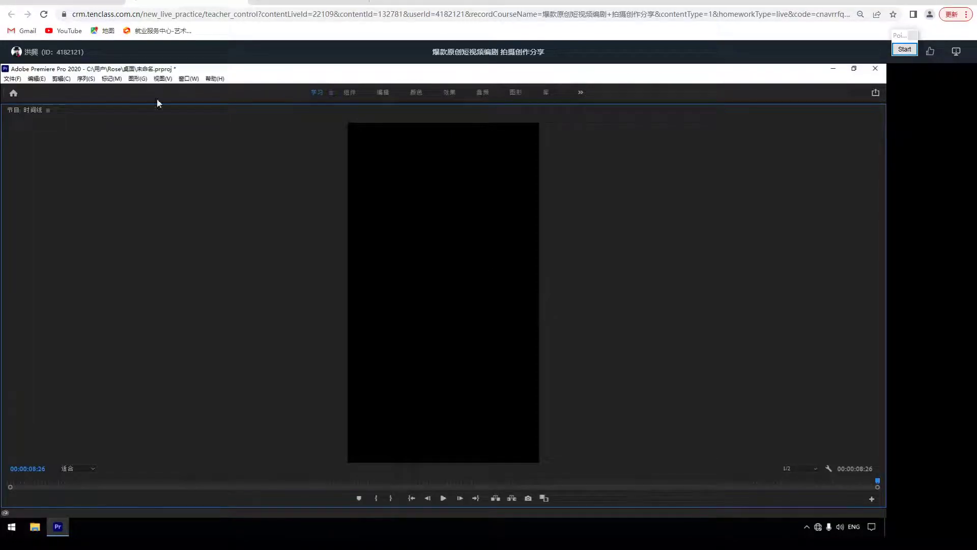
# - Return to the homework list, replace the search with a different student's nickname, and open the submission found
pyautogui.click(79, 3)
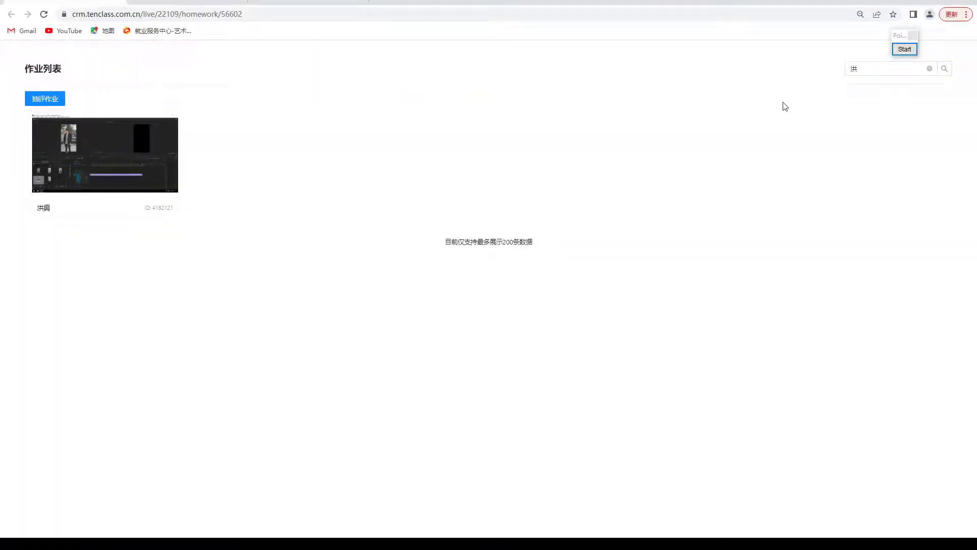
pyautogui.moveTo(869, 68); pyautogui.dragTo(840, 76)
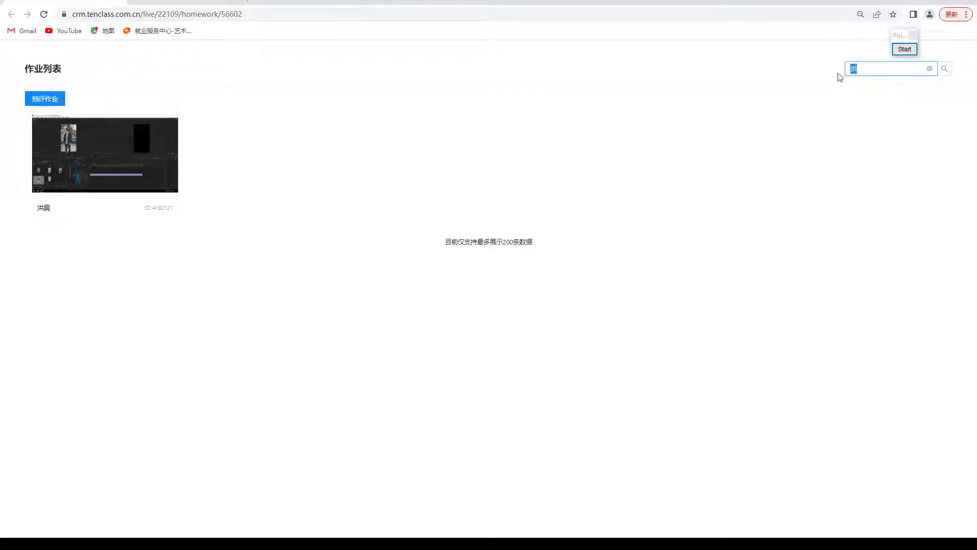
pyautogui.press('BackSpace')
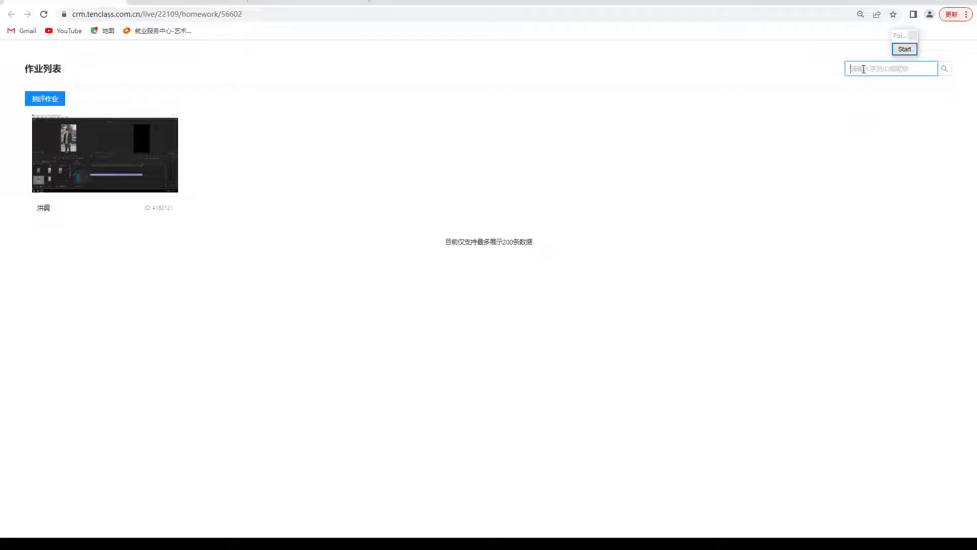
pyautogui.write('y')
pyautogui.press('BackSpace')
pyautogui.write('song')
pyautogui.press('space')
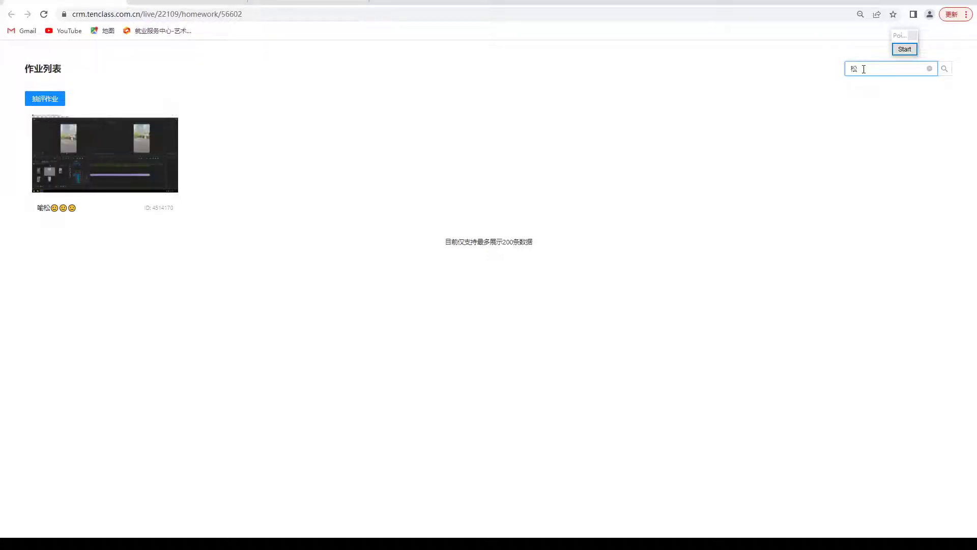
pyautogui.click(96, 157)
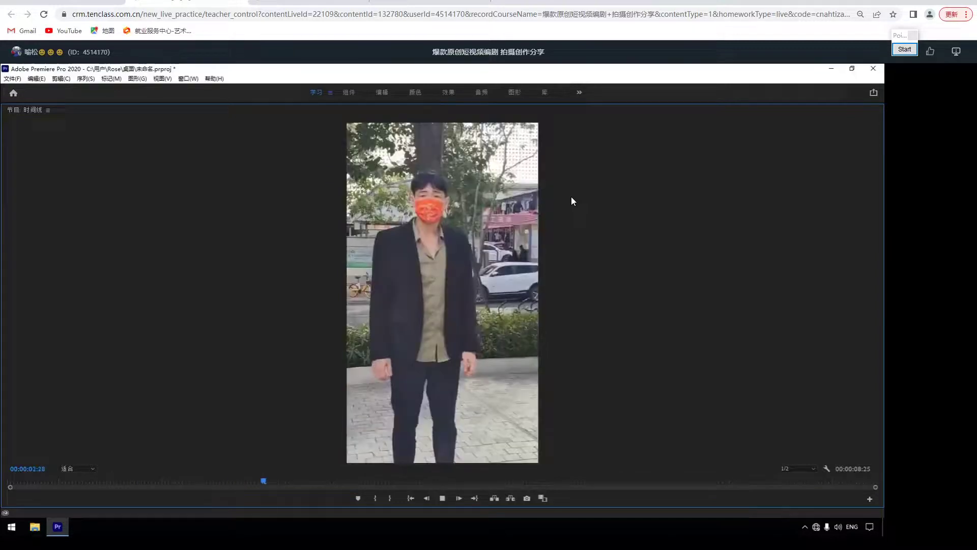
# - Replay the edit from near its opening shots and scrub repeatedly through the cuts leading to the street pan
pyautogui.press('space')
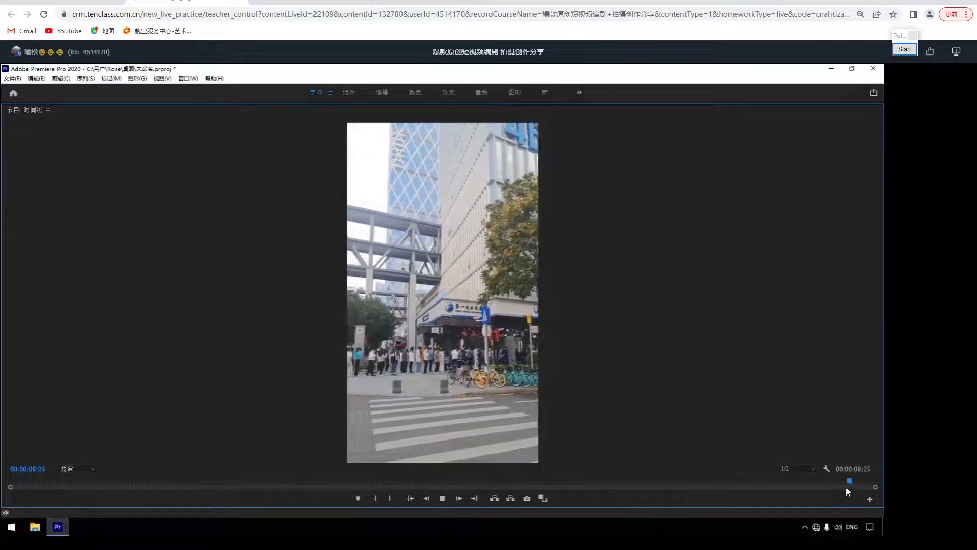
pyautogui.click(183, 481)
pyautogui.press('space')
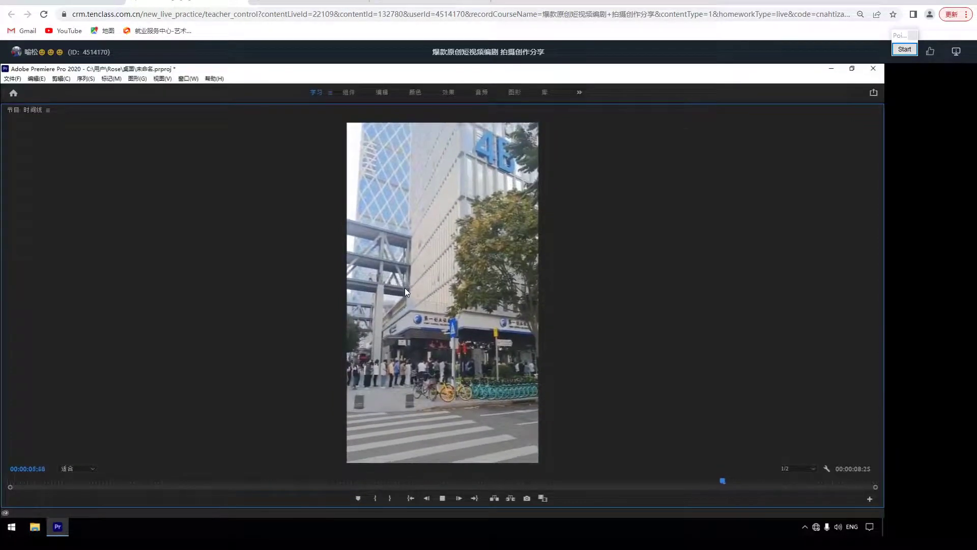
pyautogui.press('space')
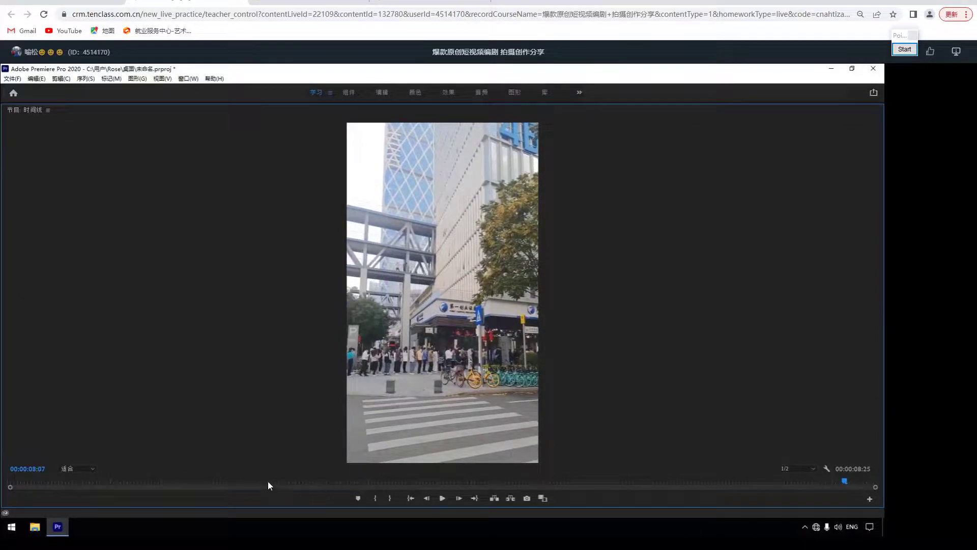
pyautogui.moveTo(221, 481); pyautogui.dragTo(836, 478)
pyautogui.moveTo(654, 479); pyautogui.dragTo(695, 479)
pyautogui.moveTo(374, 487); pyautogui.dragTo(685, 490)
# - Go back to the homework list, search for the next student's nickname, and open the first matching submission
pyautogui.click(93, 3)
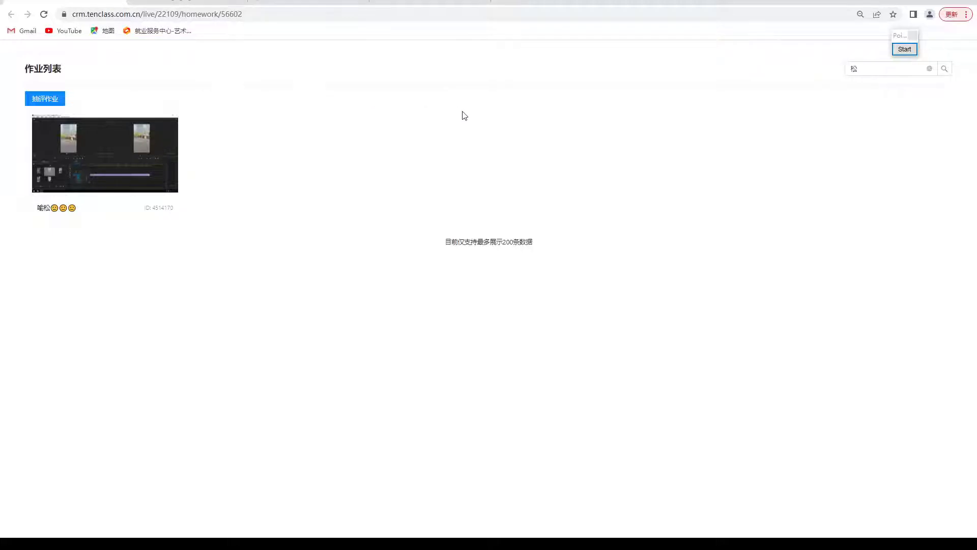
pyautogui.doubleClick(865, 69)
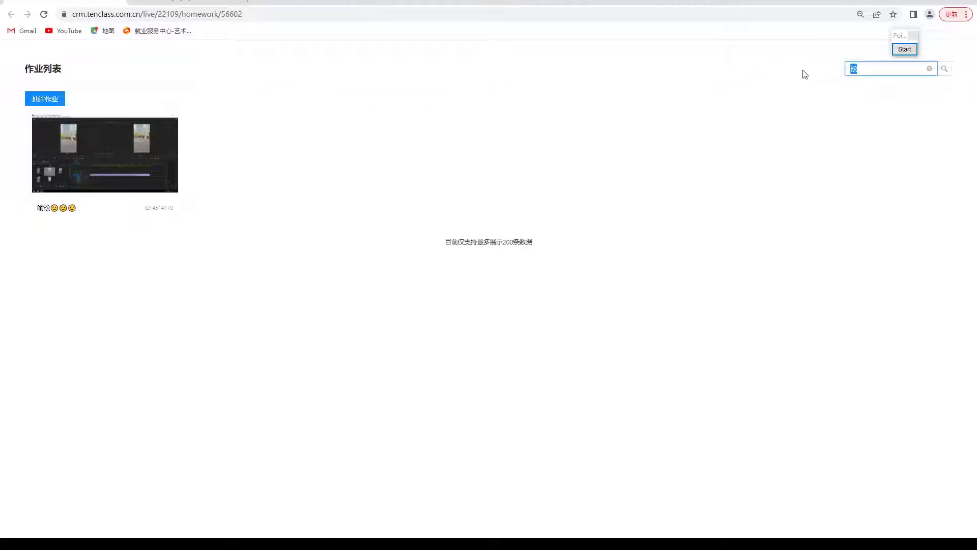
pyautogui.write('秋')
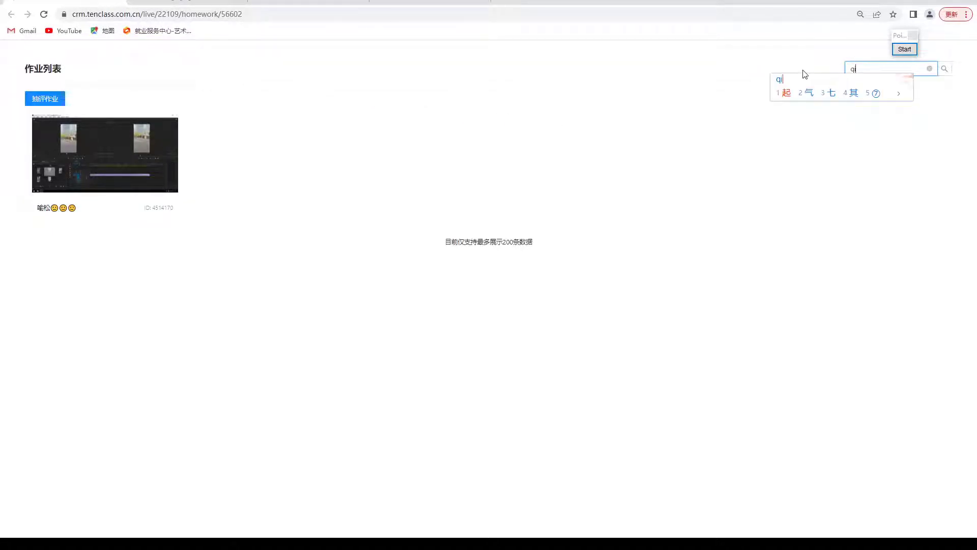
pyautogui.press('Return')
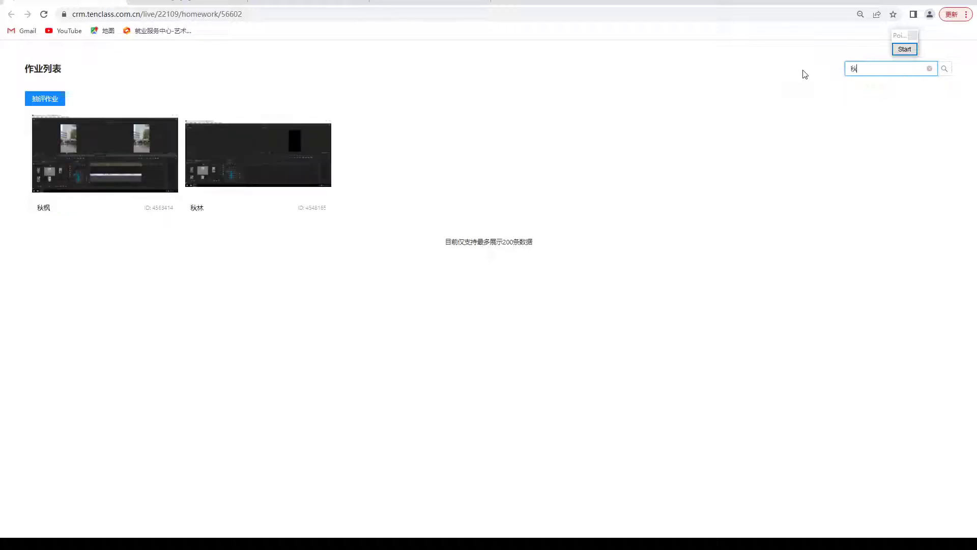
pyautogui.click(81, 153)
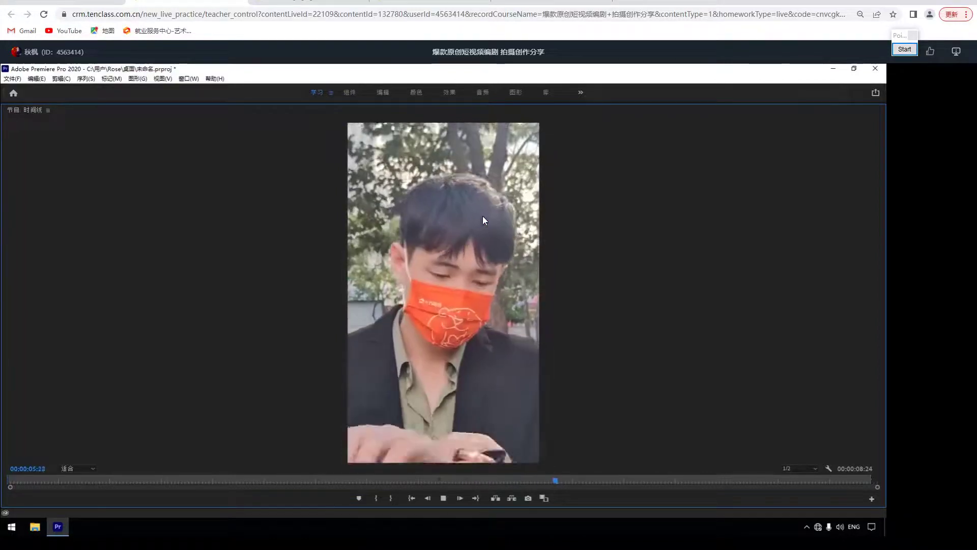
# - Scrub to the standing shot at 00:00:04:41, move past the cut, and play the watch close-up
pyautogui.moveTo(410, 481); pyautogui.dragTo(491, 484)
pyautogui.press('space')
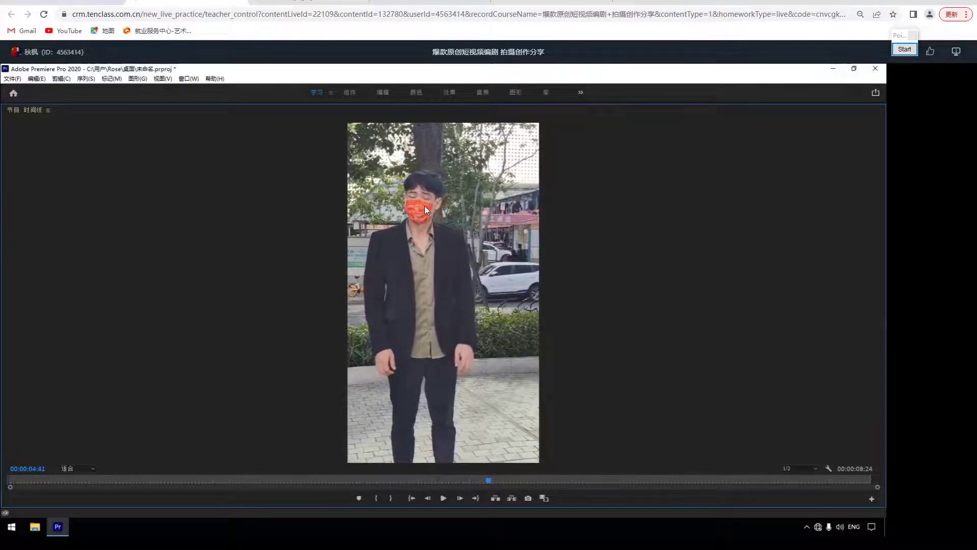
pyautogui.moveTo(489, 481); pyautogui.dragTo(550, 487)
pyautogui.press('space')
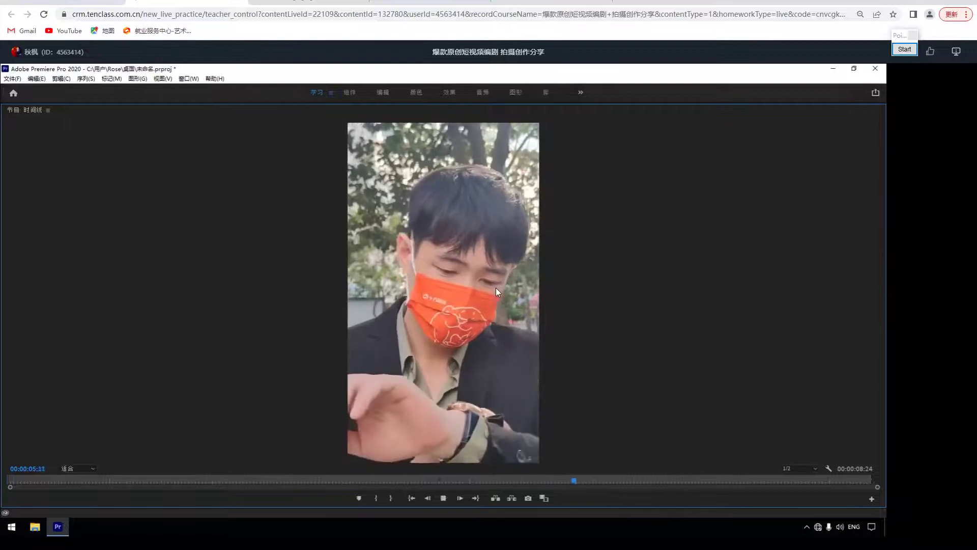
# - Replay the cut into the watch close-up, pause at 00:00:06:08, and resume playback from 00:00:05:56
pyautogui.click(734, 482)
pyautogui.moveTo(734, 481); pyautogui.dragTo(465, 480)
pyautogui.press('space')
pyautogui.press('space')
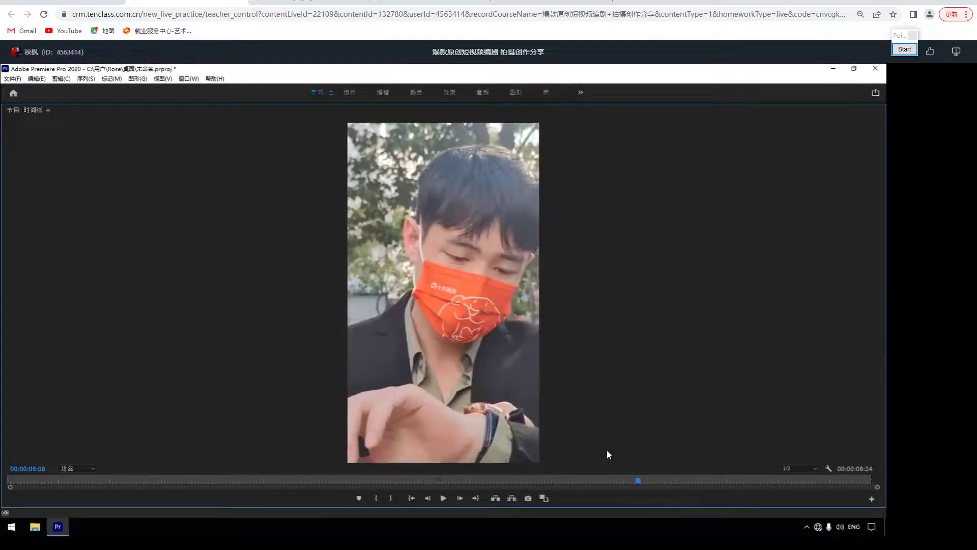
pyautogui.moveTo(640, 480); pyautogui.dragTo(617, 480)
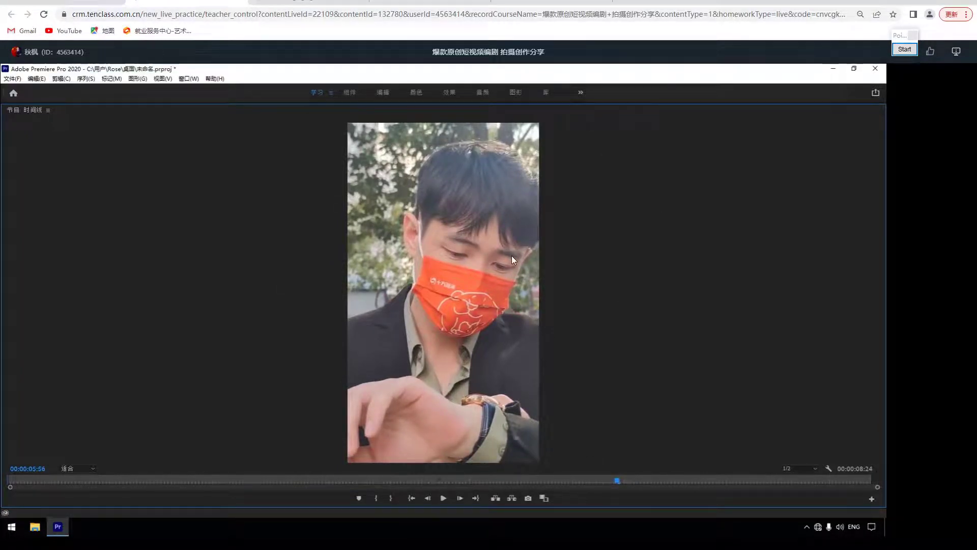
pyautogui.press('space')
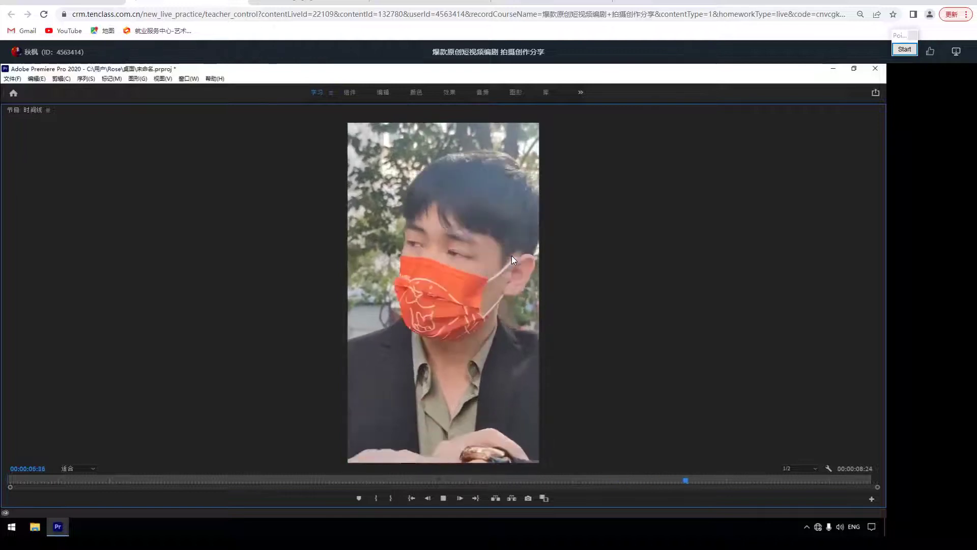
# - Step frame by frame back and forth through the actor's head lift, between 00:00:06:32 and 00:00:06:35
pyautogui.moveTo(585, 481); pyautogui.dragTo(682, 484)
pyautogui.press('Left')
pyautogui.press('Left')
pyautogui.press('Left')
pyautogui.press('Left')
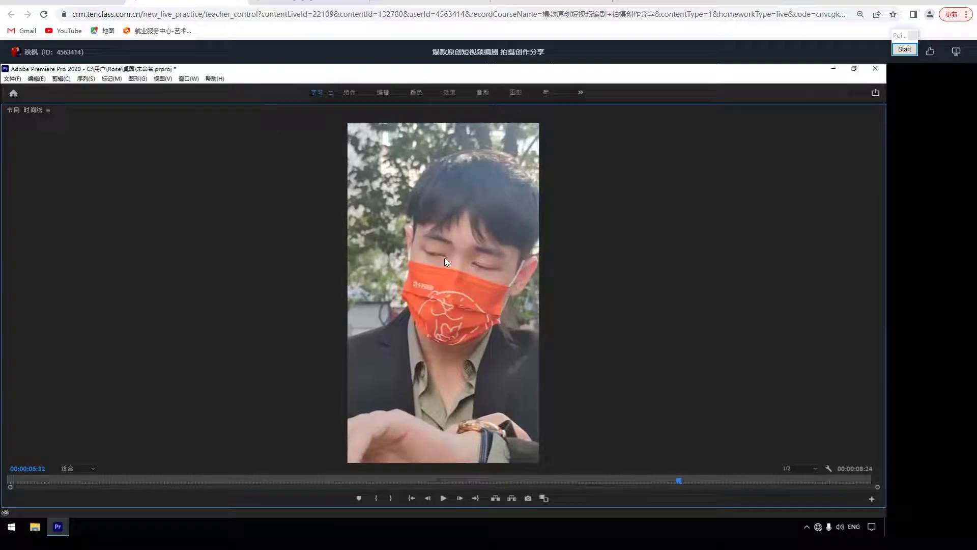
pyautogui.press('Right')
pyautogui.press('Right')
pyautogui.press('Right')
pyautogui.press('Right')
pyautogui.press('Right')
pyautogui.press('Right')
pyautogui.press('Right')
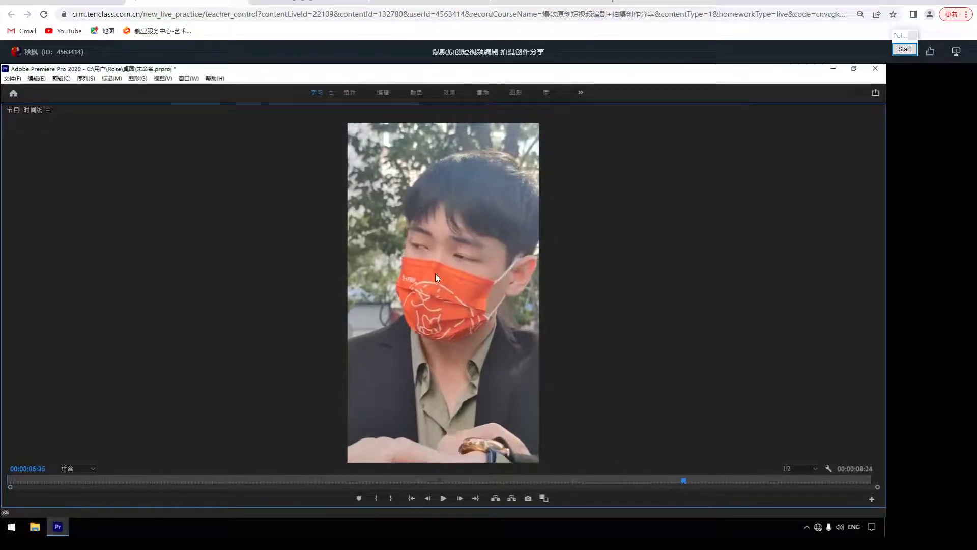
# - Step forward to the street shot at 00:00:06:39 and return to the watch close-up at 00:00:06:03
pyautogui.press('Right')
pyautogui.press('Right')
pyautogui.press('Right')
pyautogui.press('Right')
pyautogui.press('Right')
pyautogui.press('Right')
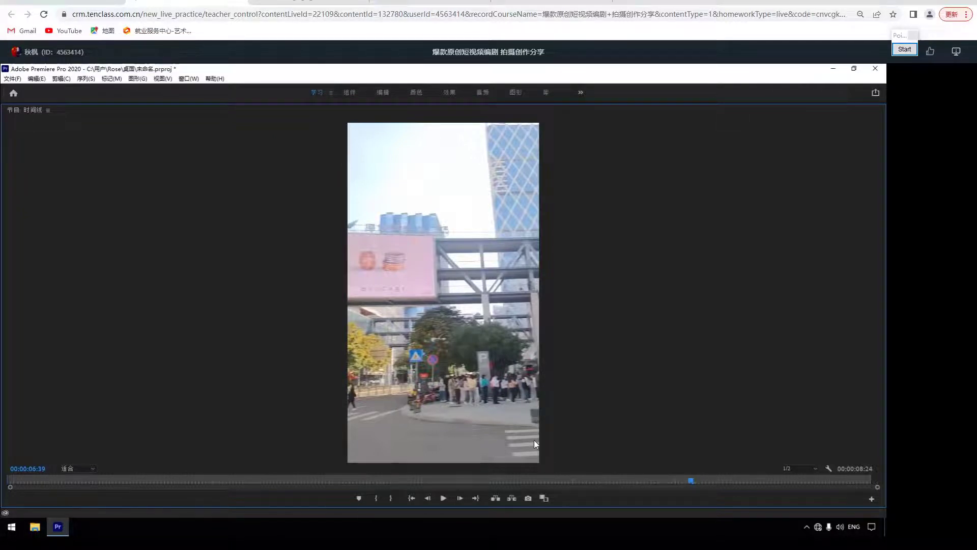
pyautogui.moveTo(690, 480); pyautogui.dragTo(654, 480)
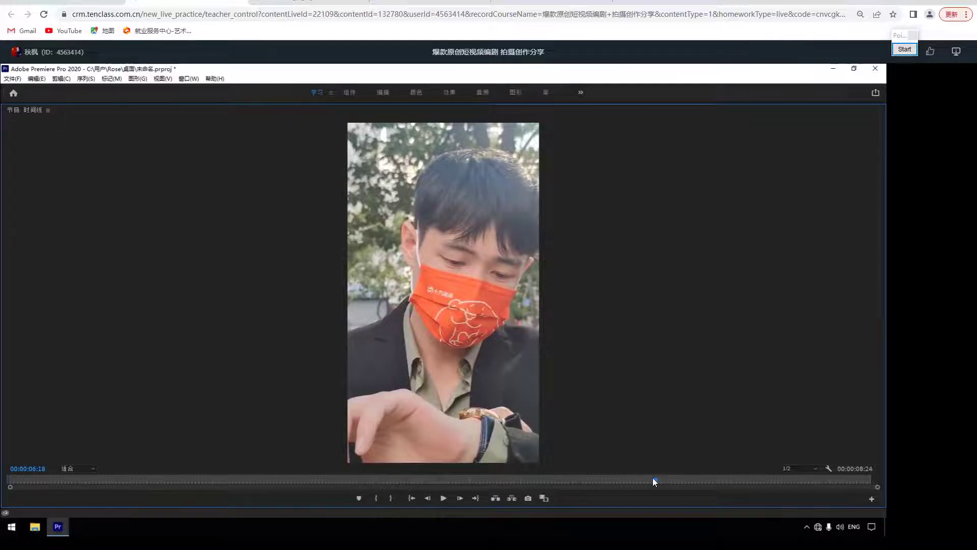
pyautogui.click(629, 482)
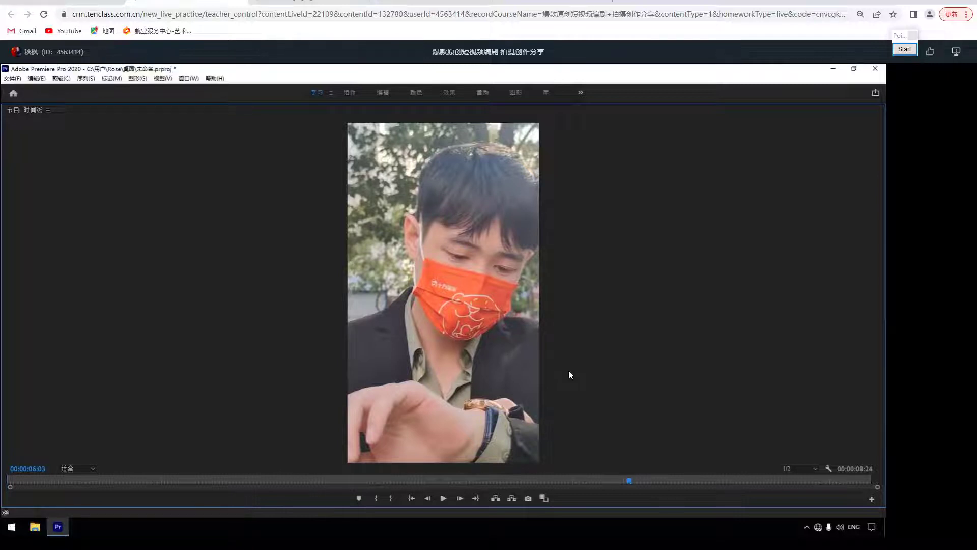
# - Play the cut from the watch close-up into the street shot twice, and scrub back to the watch close-up
pyautogui.press('space')
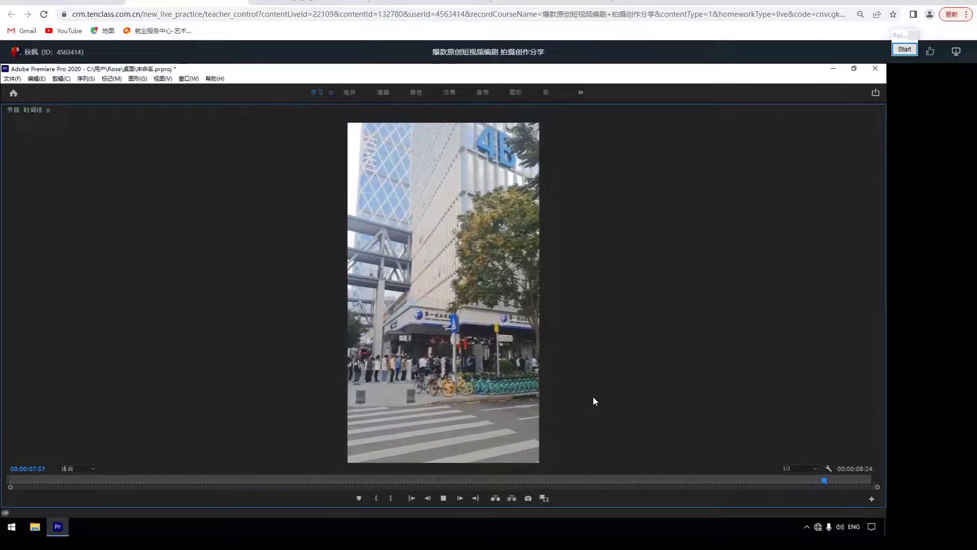
pyautogui.click(550, 480)
pyautogui.press('space')
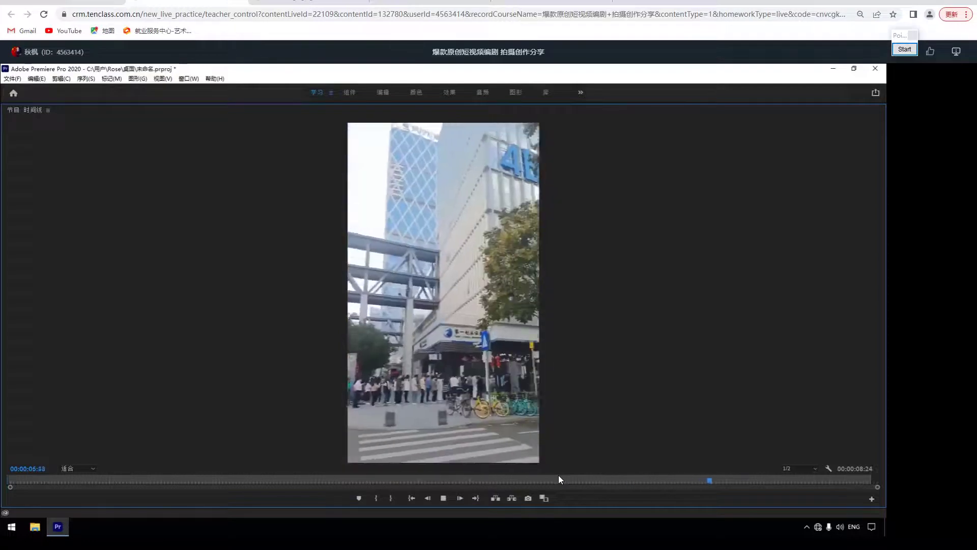
pyautogui.press('space')
pyautogui.moveTo(586, 480); pyautogui.dragTo(558, 481)
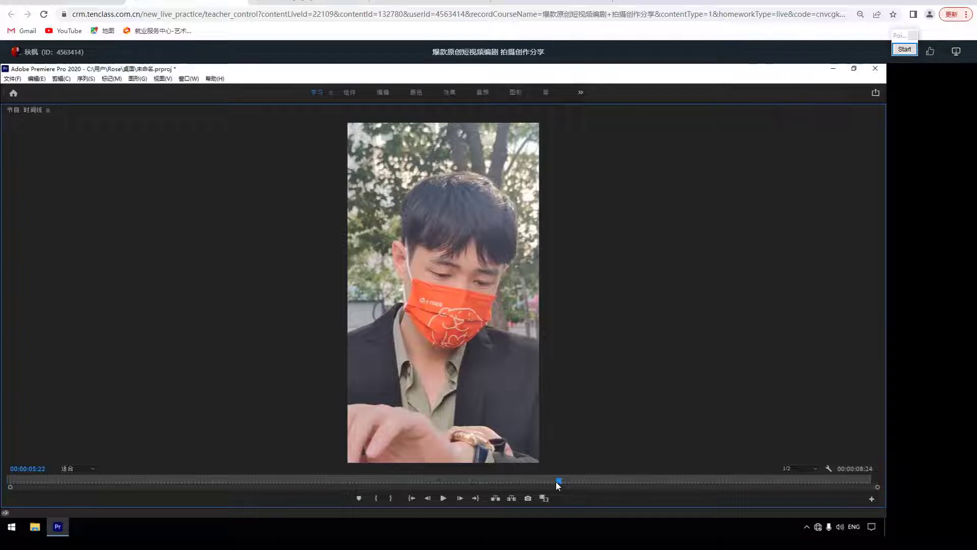
# - Return to the homework list, search for the next student by nickname, and open that student's submission
pyautogui.hotkey('alt', 'Left')
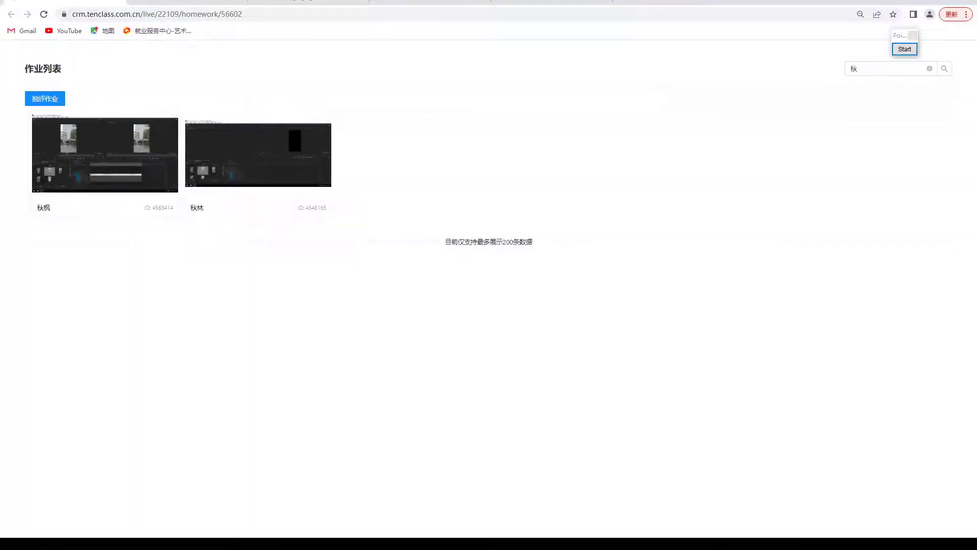
pyautogui.moveTo(859, 68); pyautogui.dragTo(839, 74)
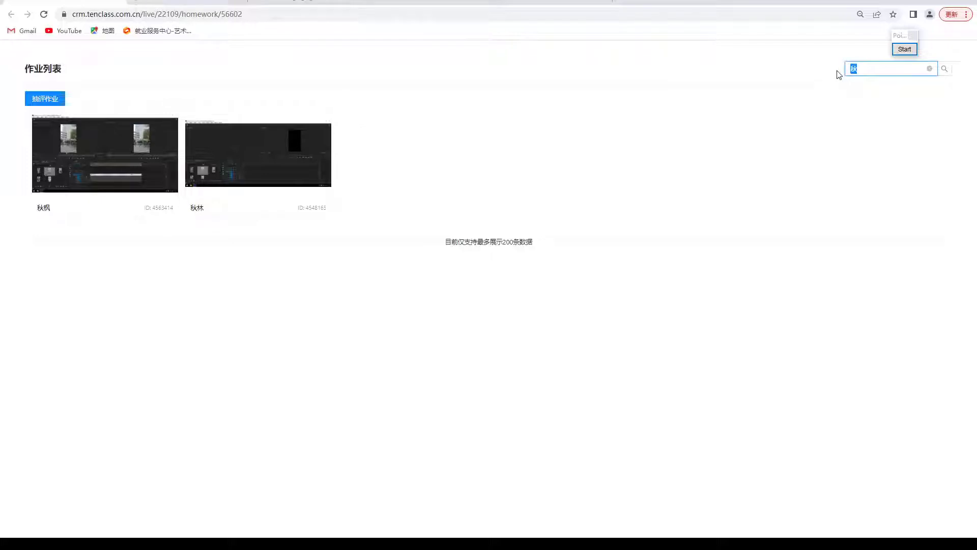
pyautogui.press('BackSpace')
pyautogui.write('bing')
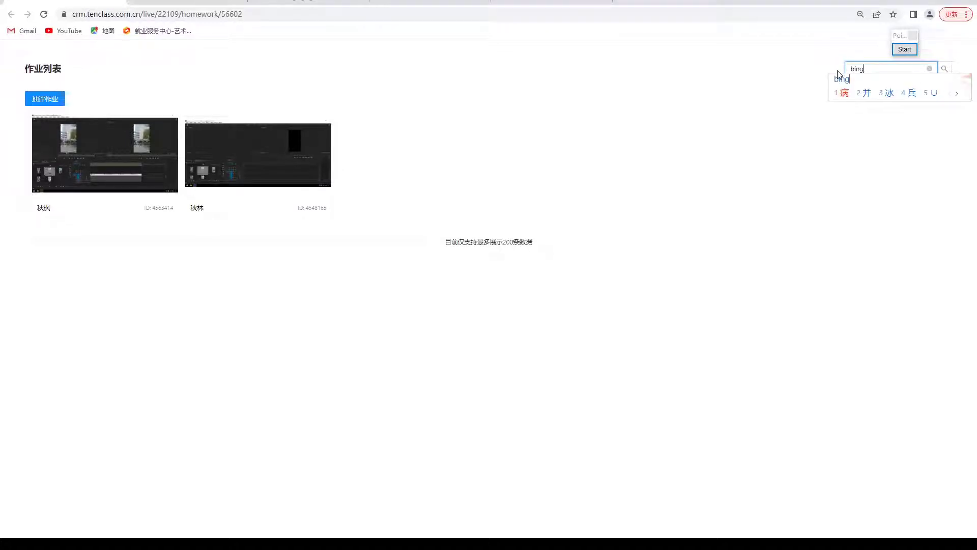
pyautogui.write('3')
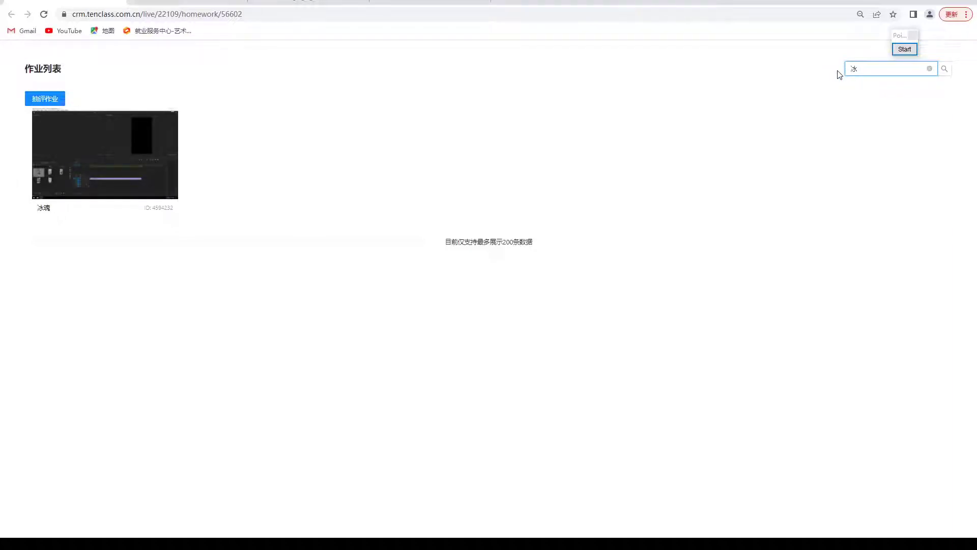
pyautogui.click(82, 153)
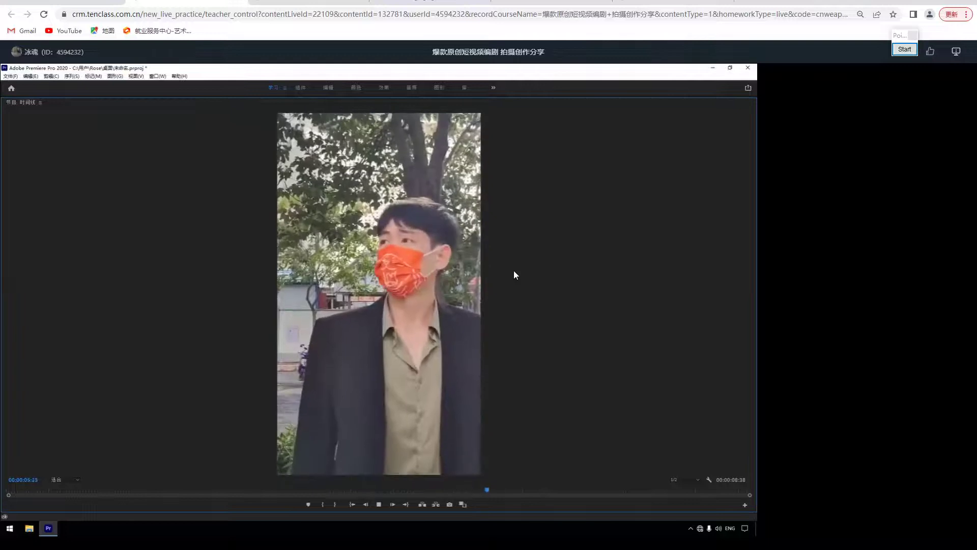
# - Scrub back near the start of the edit, play through the notice shot, and pause on the walking shot at 00:00:04:09
pyautogui.moveTo(489, 490); pyautogui.dragTo(226, 487)
pyautogui.press('space')
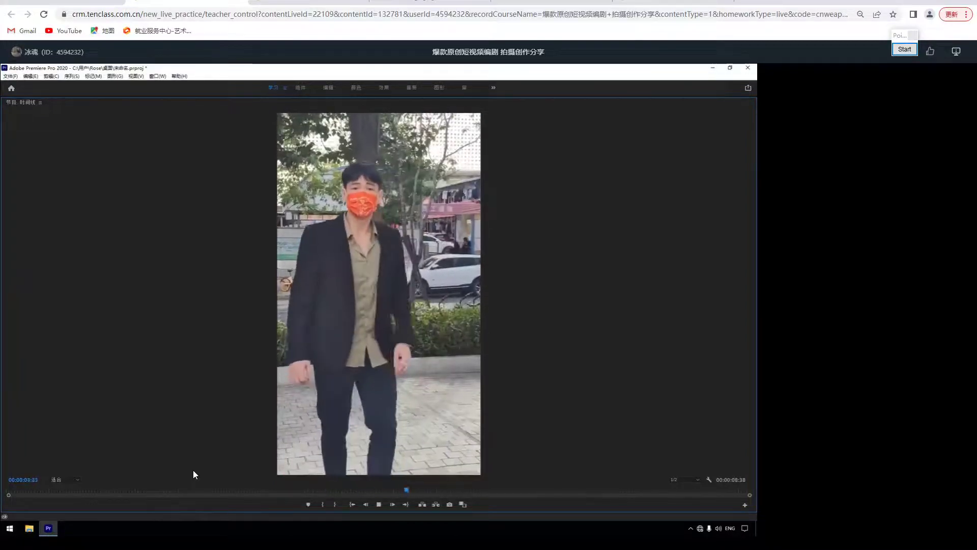
pyautogui.moveTo(254, 489); pyautogui.dragTo(88, 490)
pyautogui.press('space')
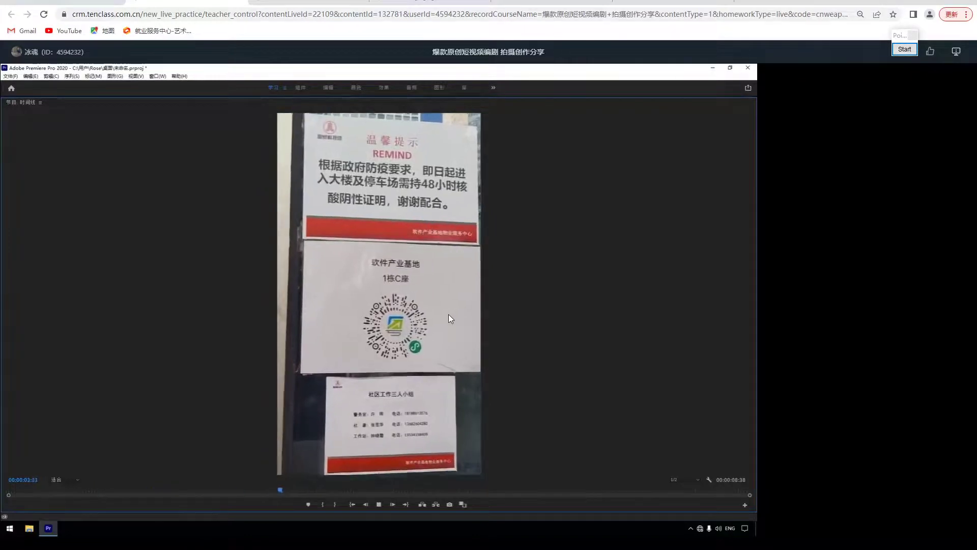
pyautogui.press('space')
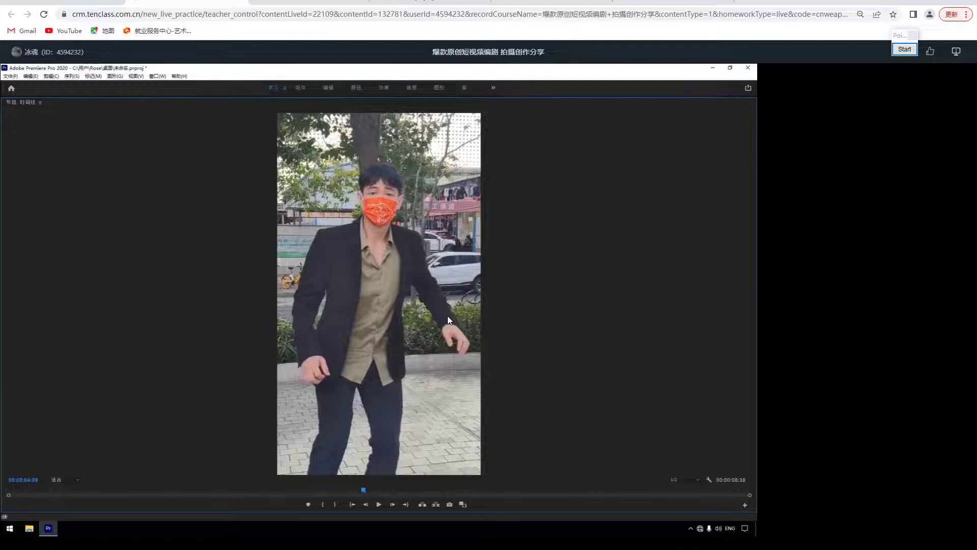
# - Play on to the street shot, scrub to the standing shot at 00:00:05:24, and continue to the end of the edit
pyautogui.press('space')
pyautogui.press('space')
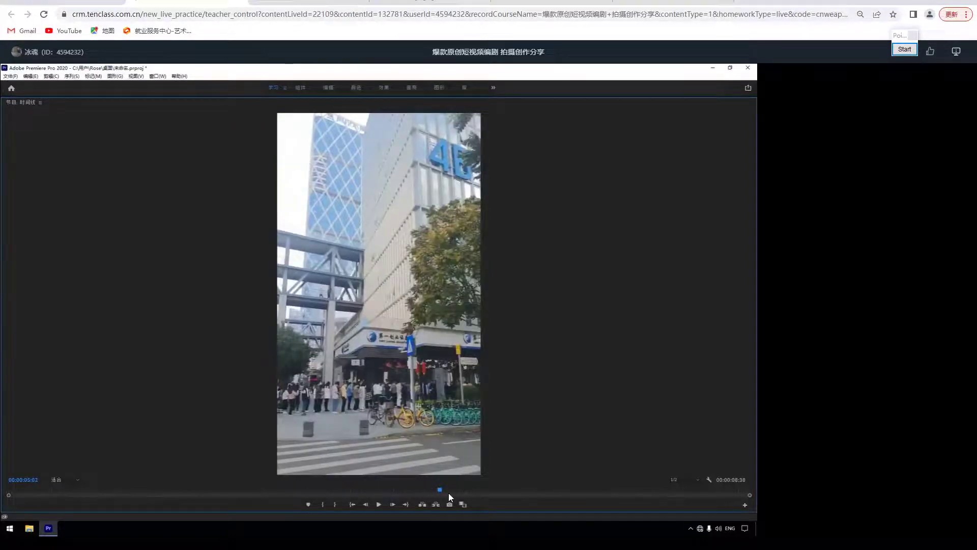
pyautogui.moveTo(440, 489); pyautogui.dragTo(472, 489)
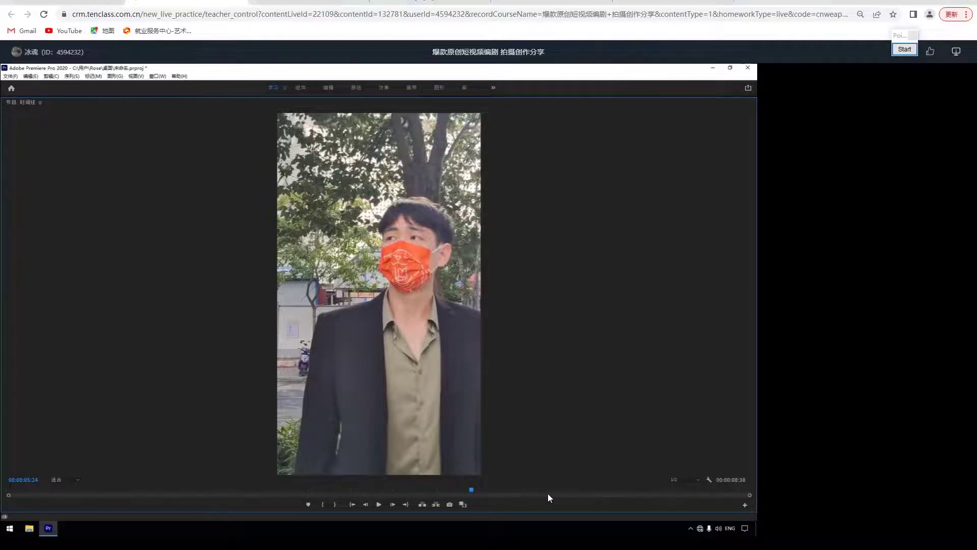
pyautogui.moveTo(546, 489); pyautogui.dragTo(769, 507)
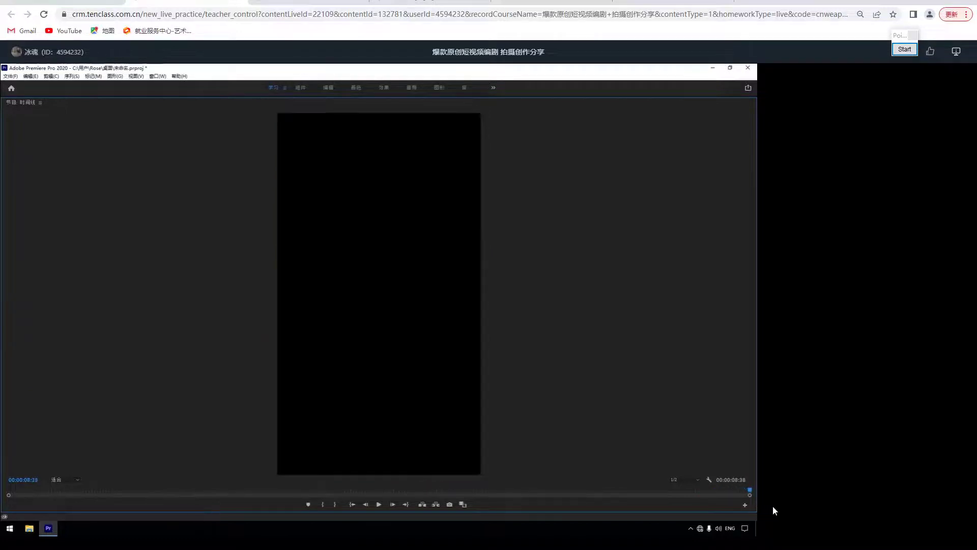